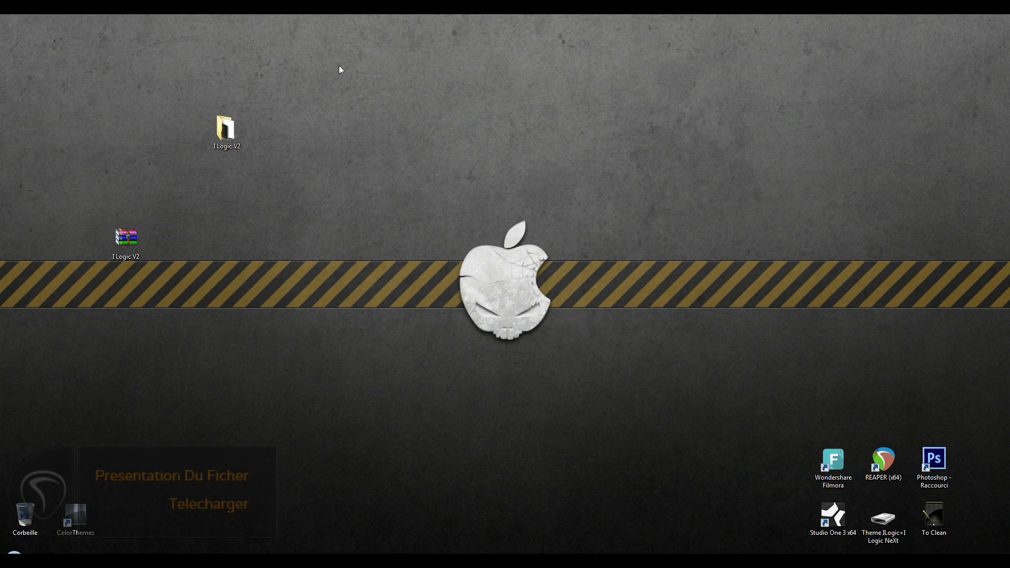
- Place the I Logic V2 archive and folder apart on the desktop, and open the folder in an enlarged window
{"action": "left_click_drag", "start_coordinate": [126, 236], "coordinate": [167, 133]}
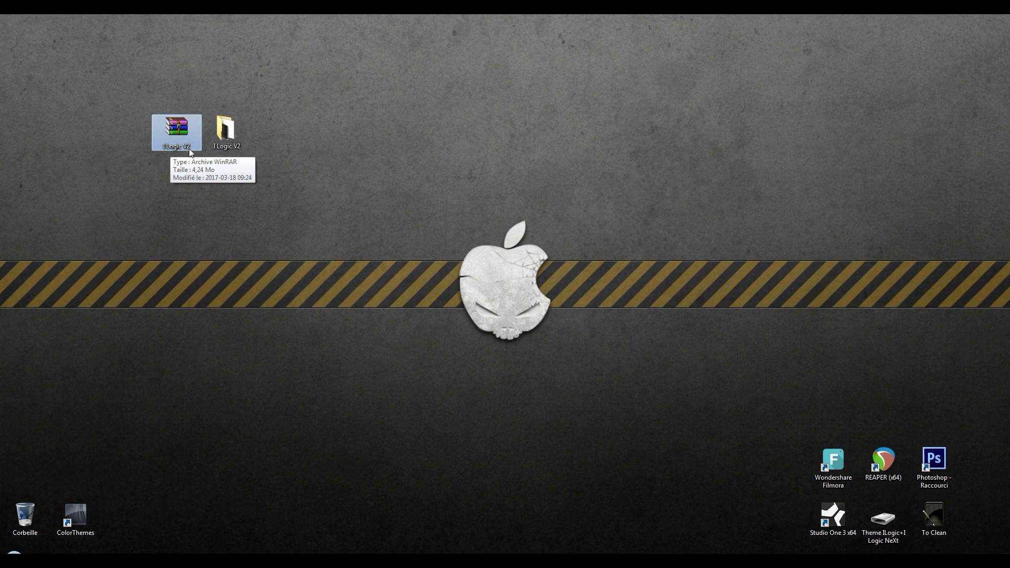
{"action": "left_click_drag", "start_coordinate": [226, 130], "coordinate": [277, 131]}
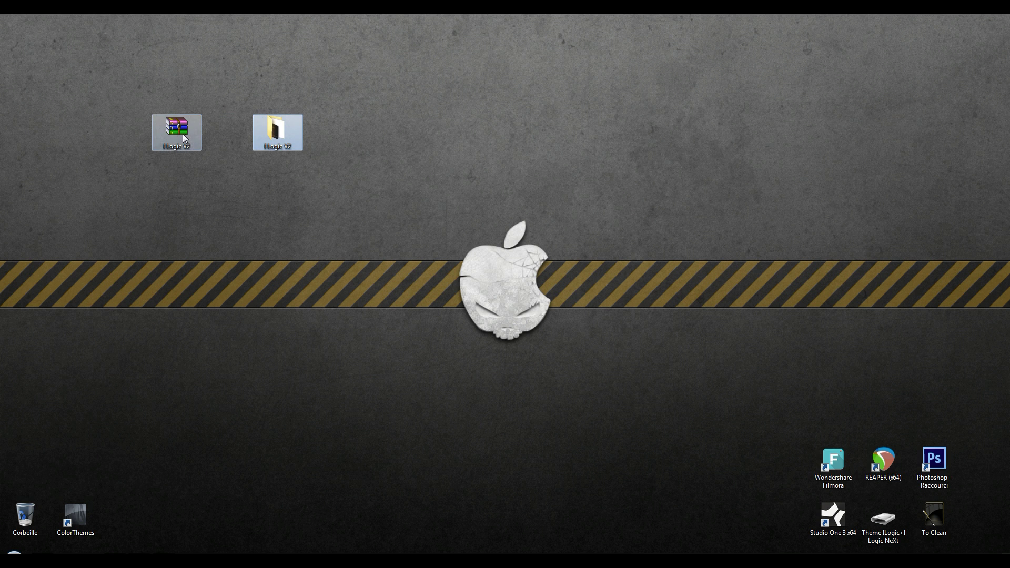
{"action": "double_click", "coordinate": [277, 131]}
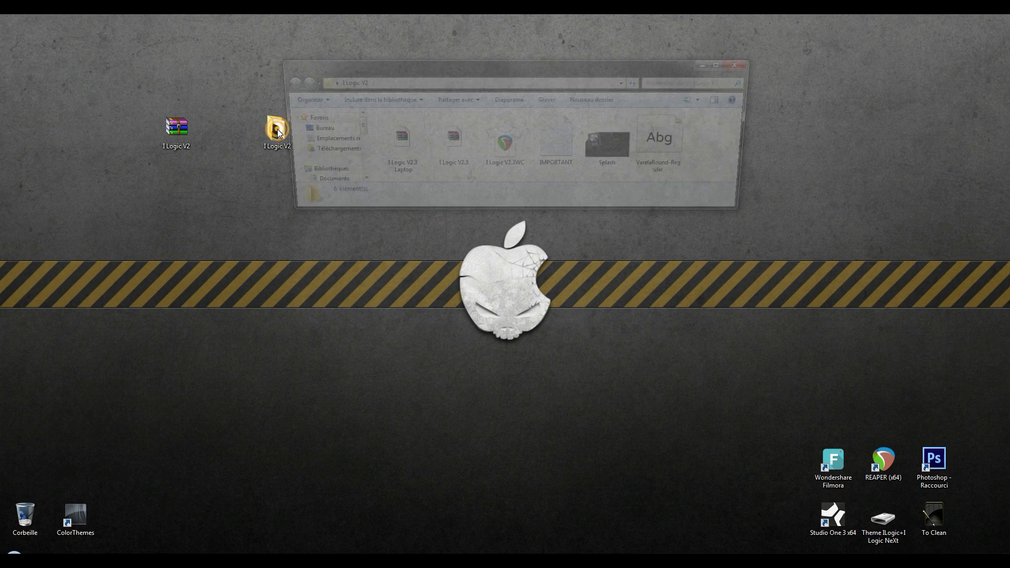
{"action": "left_click_drag", "start_coordinate": [683, 217], "coordinate": [683, 252]}
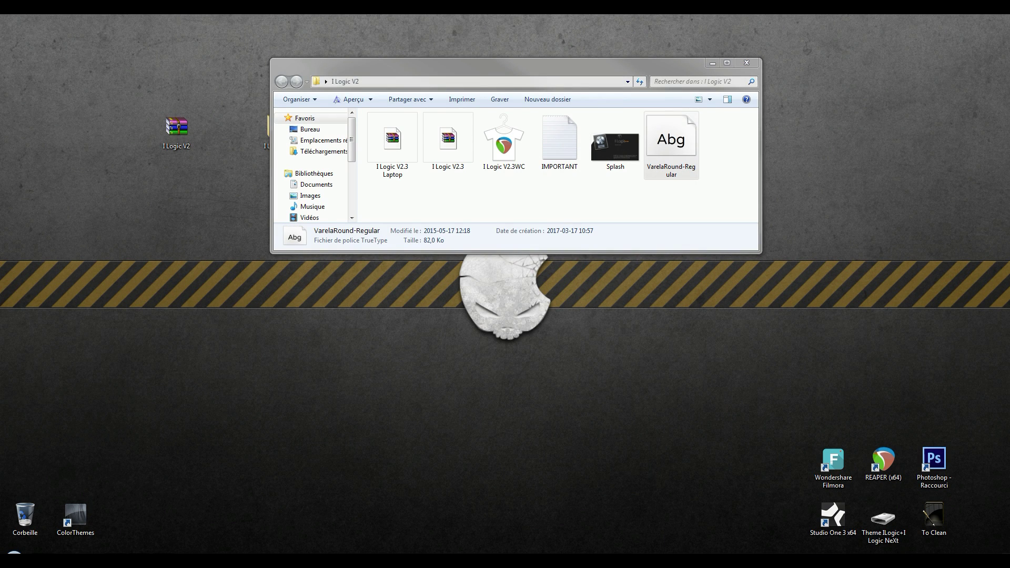
- Browse to C:\Windows\Fonts alongside the I Logic V2 folder, select the VarelaRound-Regular font file, and close the Fonts folder
{"action": "mouse_move", "coordinate": [126, 560]}
{"action": "left_click", "coordinate": [181, 505]}
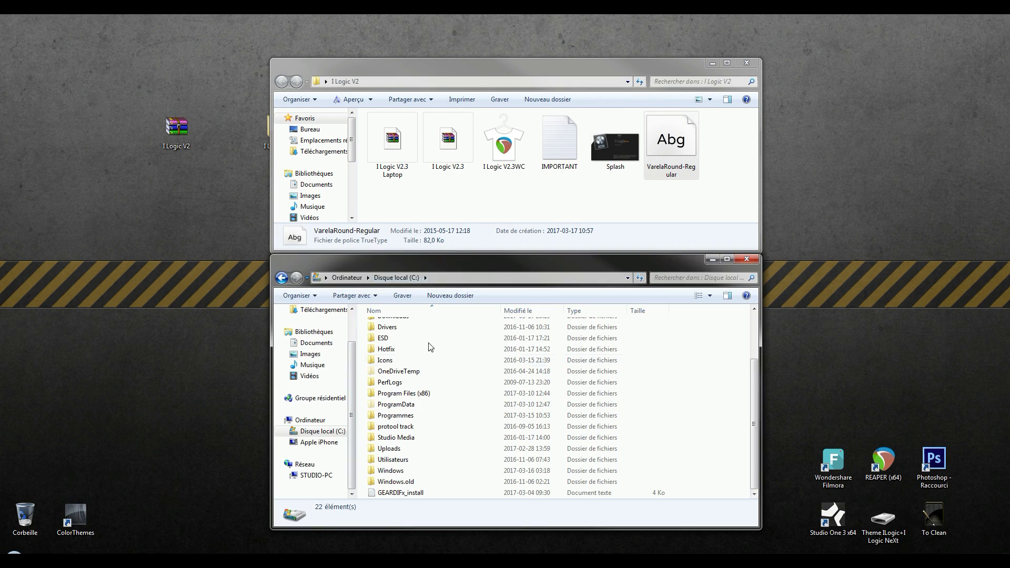
{"action": "double_click", "coordinate": [395, 470]}
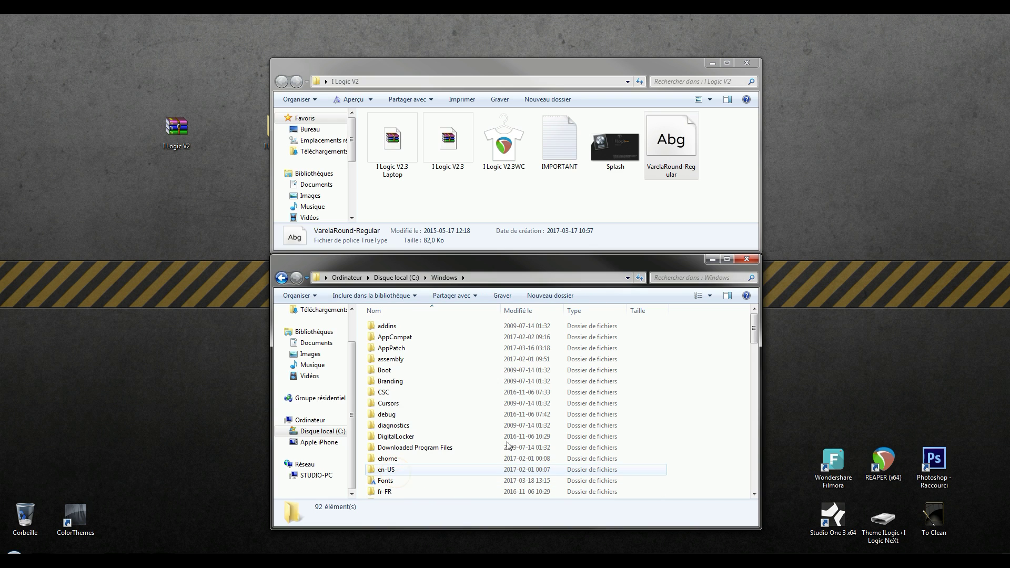
{"action": "double_click", "coordinate": [387, 481]}
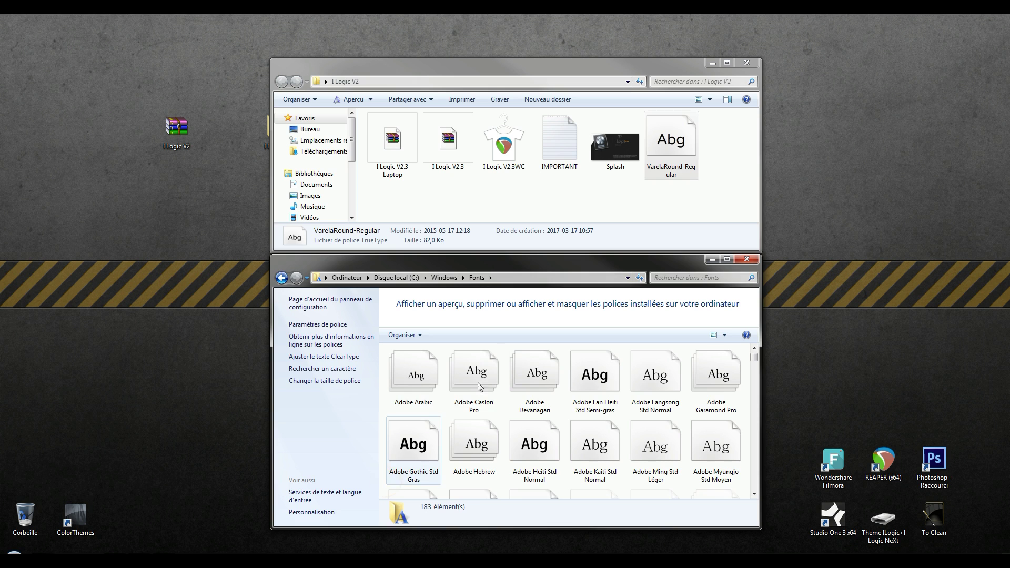
{"action": "mouse_move", "coordinate": [682, 141]}
{"action": "left_mouse_down"}
{"action": "mouse_move", "coordinate": [662, 299]}
{"action": "mouse_move", "coordinate": [681, 143]}
{"action": "mouse_move", "coordinate": [678, 151]}
{"action": "left_mouse_up"}
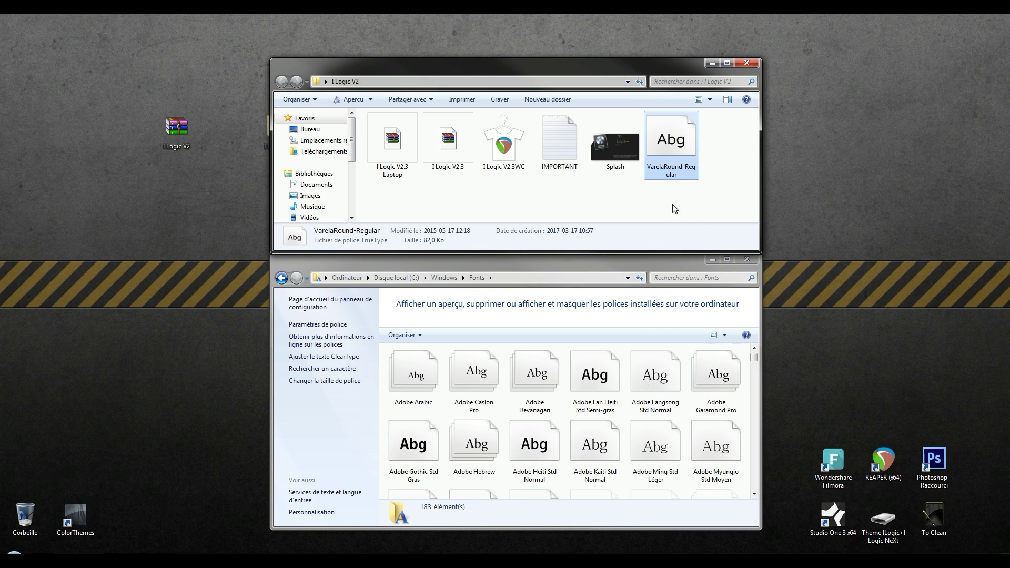
{"action": "left_click", "coordinate": [746, 259]}
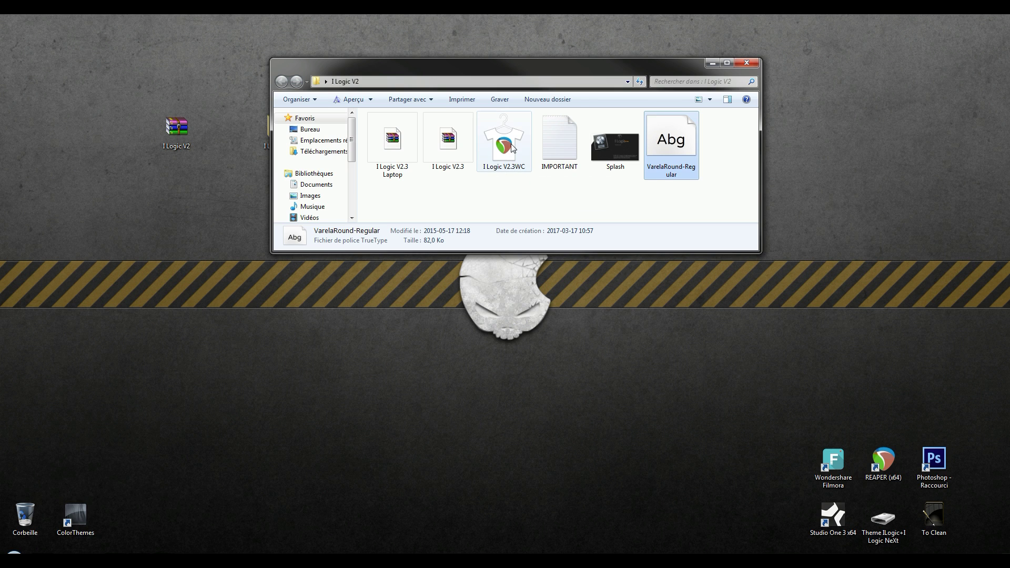
- Load the I Logic V2.3WC theme file from the I Logic V2 folder into REAPER
{"action": "left_click", "coordinate": [517, 169]}
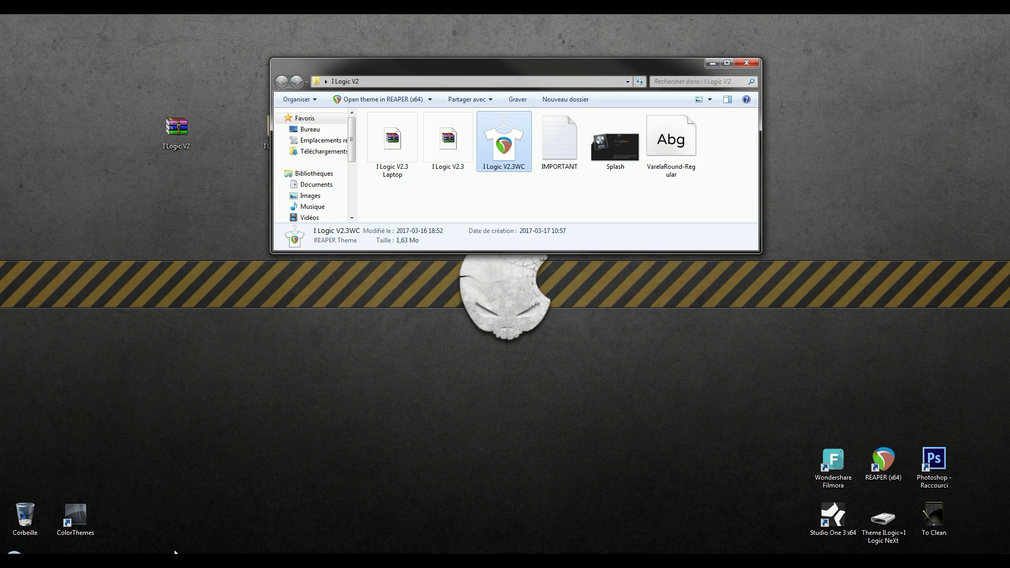
{"action": "left_click", "coordinate": [142, 560]}
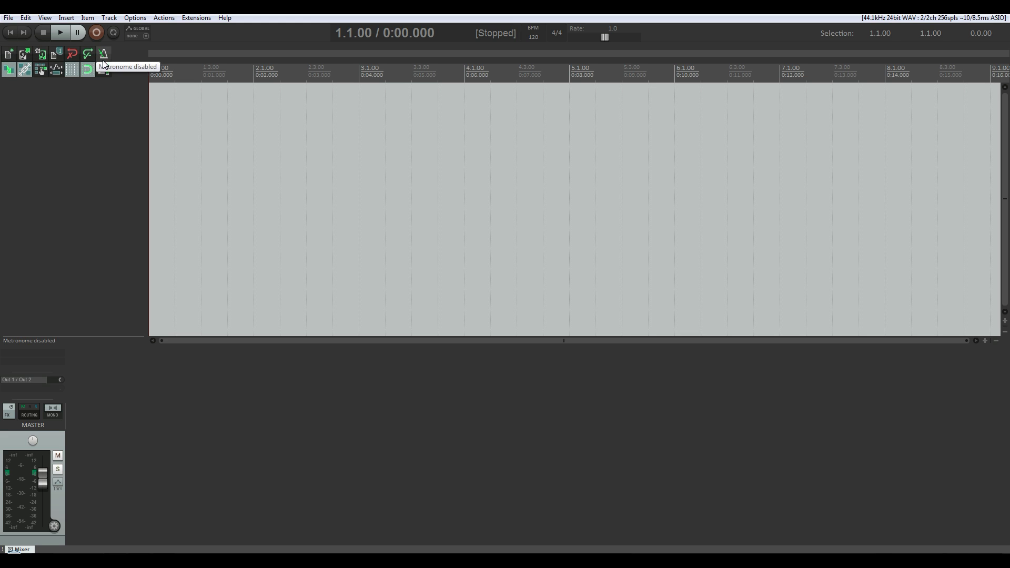
{"action": "left_click", "coordinate": [996, 6]}
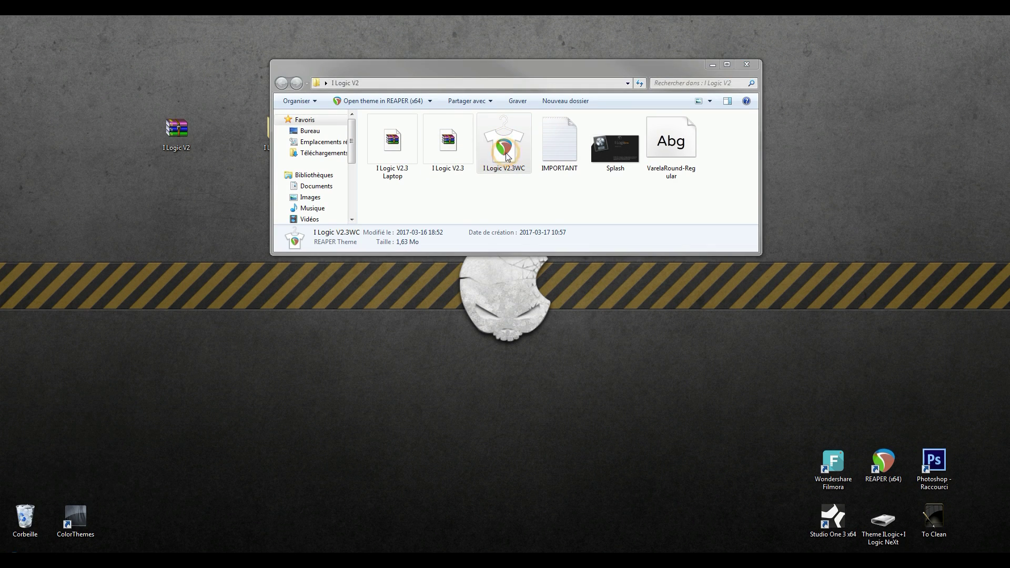
{"action": "left_click_drag", "start_coordinate": [507, 157], "coordinate": [888, 471]}
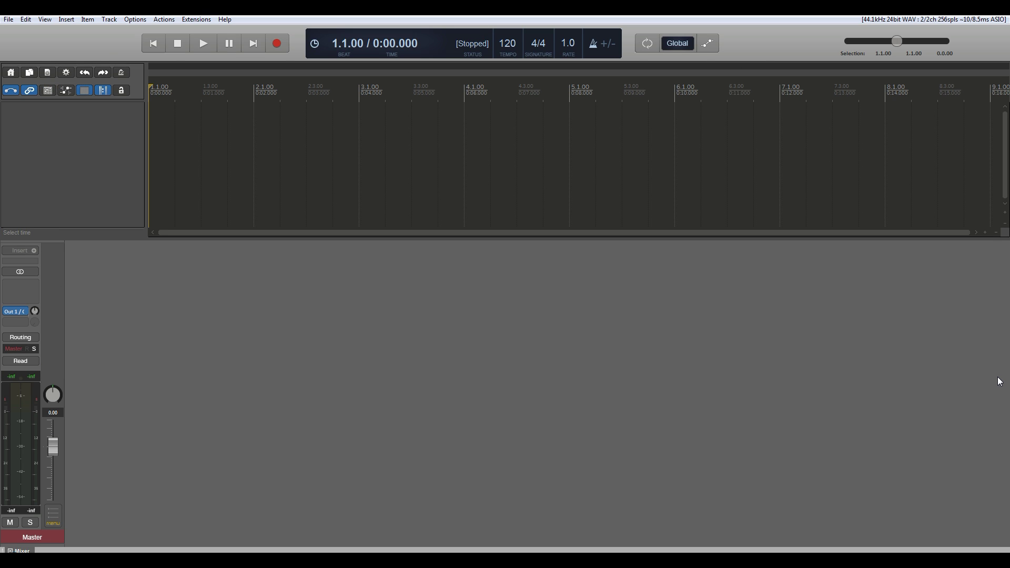
{"action": "left_click", "coordinate": [197, 19]}
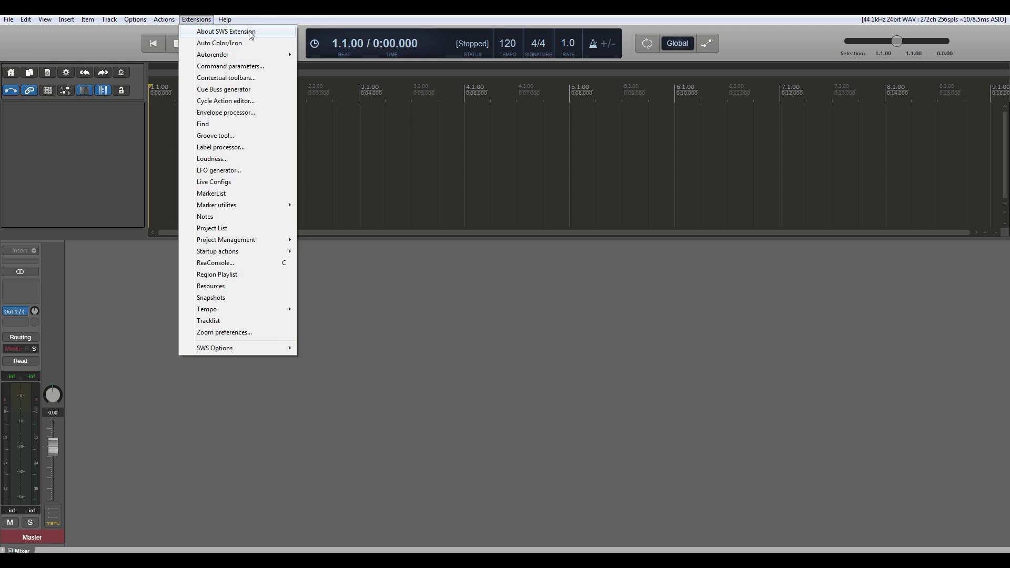
{"action": "left_click", "coordinate": [204, 20]}
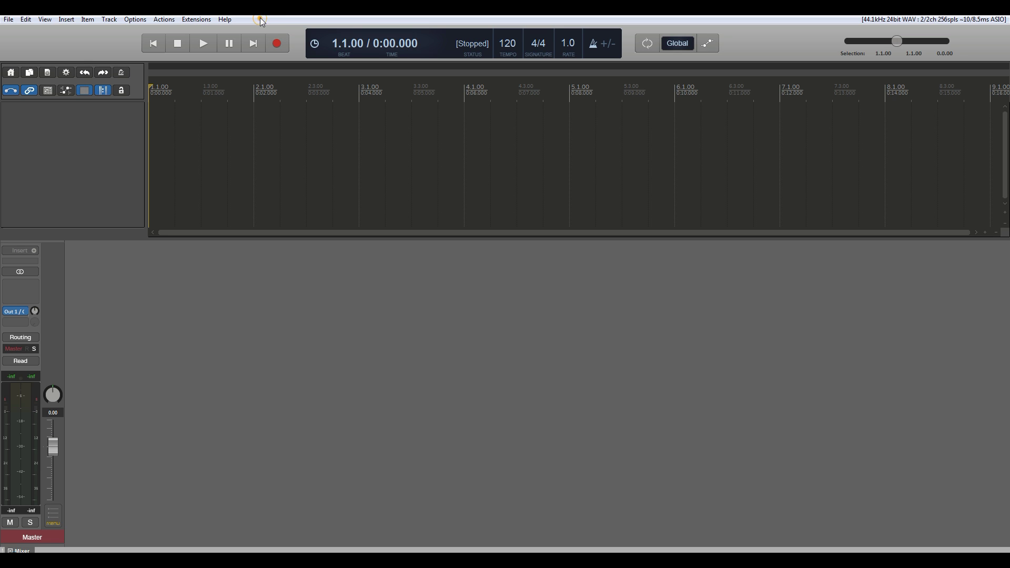
- Add four new tracks to the empty project
{"action": "double_click", "coordinate": [82, 126]}
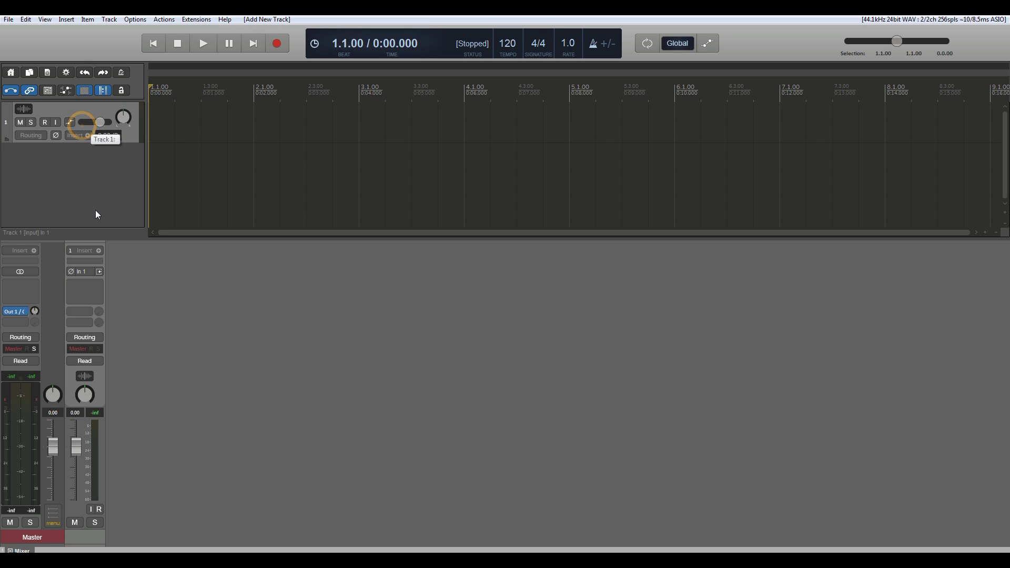
{"action": "double_click", "coordinate": [134, 282]}
{"action": "double_click", "coordinate": [166, 327]}
{"action": "double_click", "coordinate": [235, 353]}
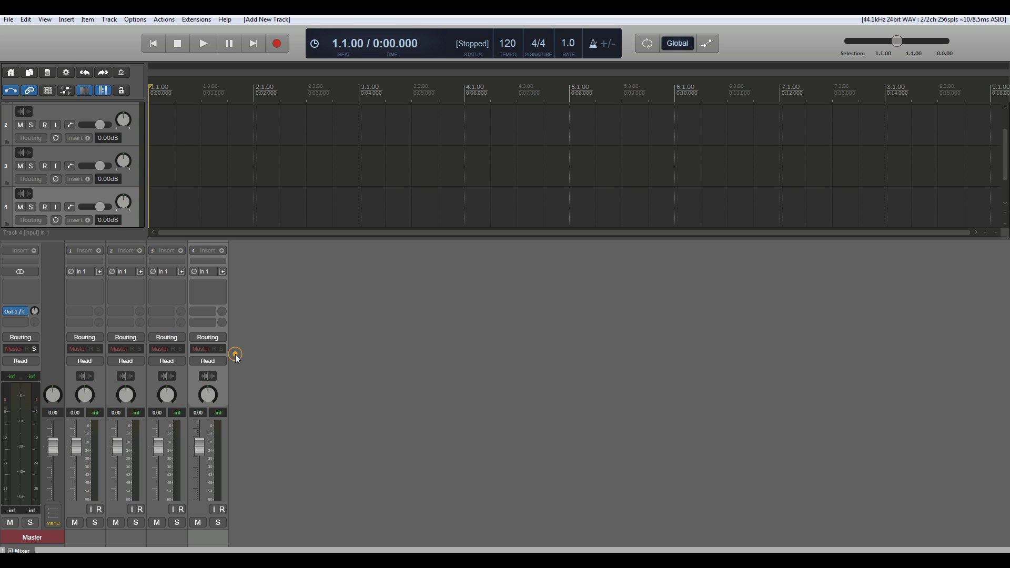
- Set the mixer panel layout of track 4 to Audio Narrow
{"action": "right_click", "coordinate": [222, 384]}
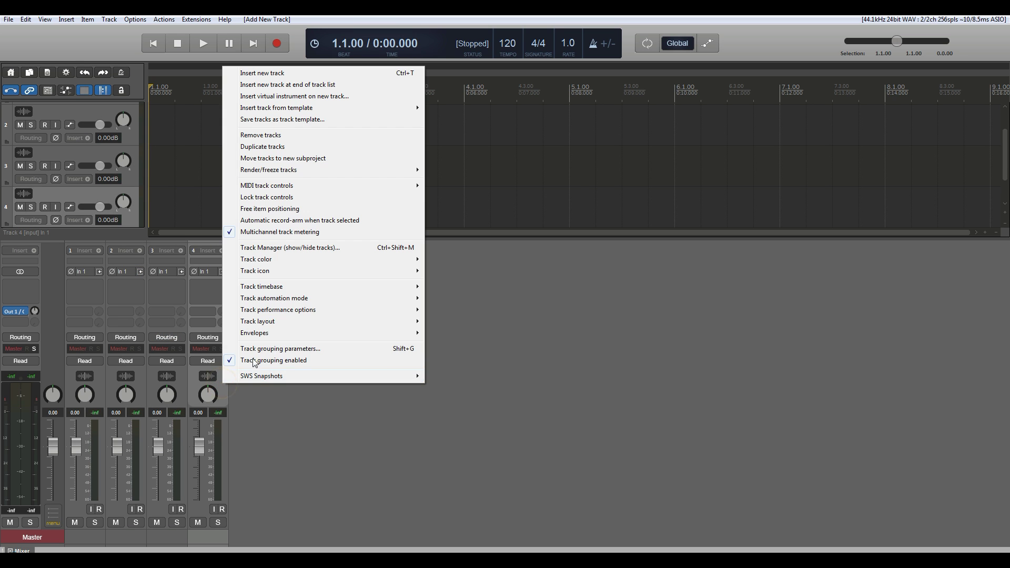
{"action": "mouse_move", "coordinate": [269, 322]}
{"action": "mouse_move", "coordinate": [455, 336]}
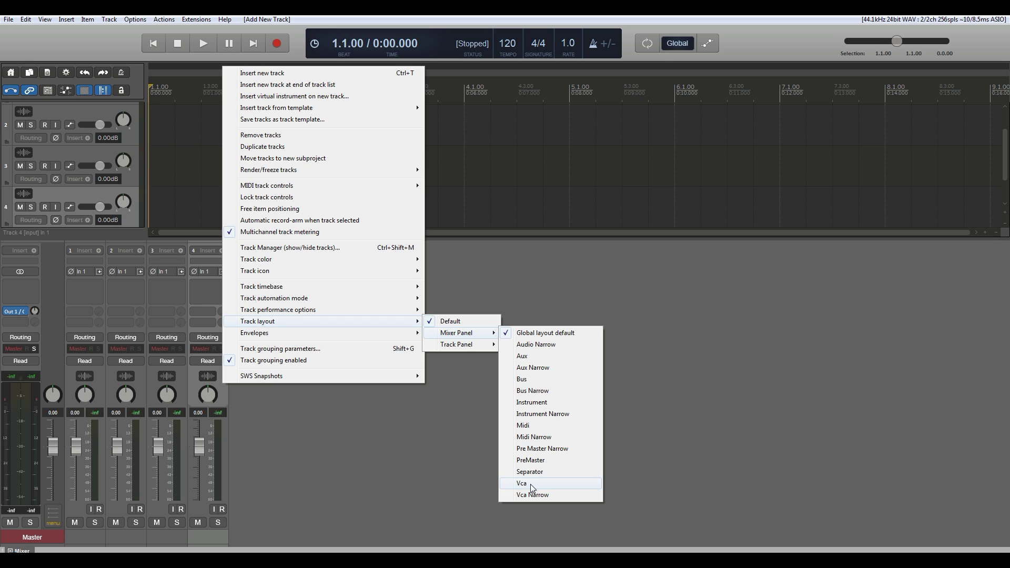
{"action": "left_click", "coordinate": [536, 345]}
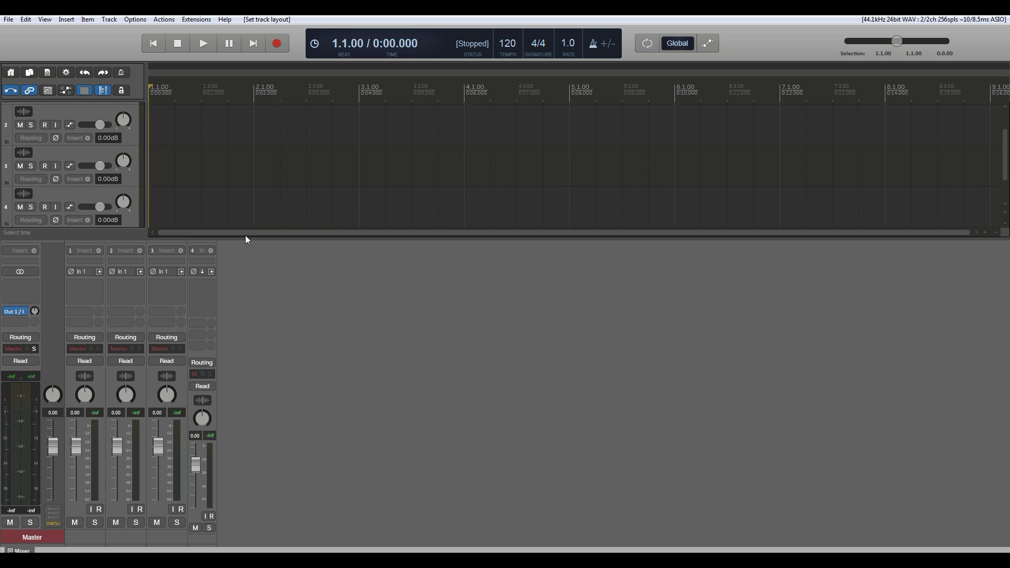
- Enlarge the arrange area by lowering the divider above the mixer so all four tracks fit
{"action": "left_click_drag", "start_coordinate": [245, 240], "coordinate": [254, 442]}
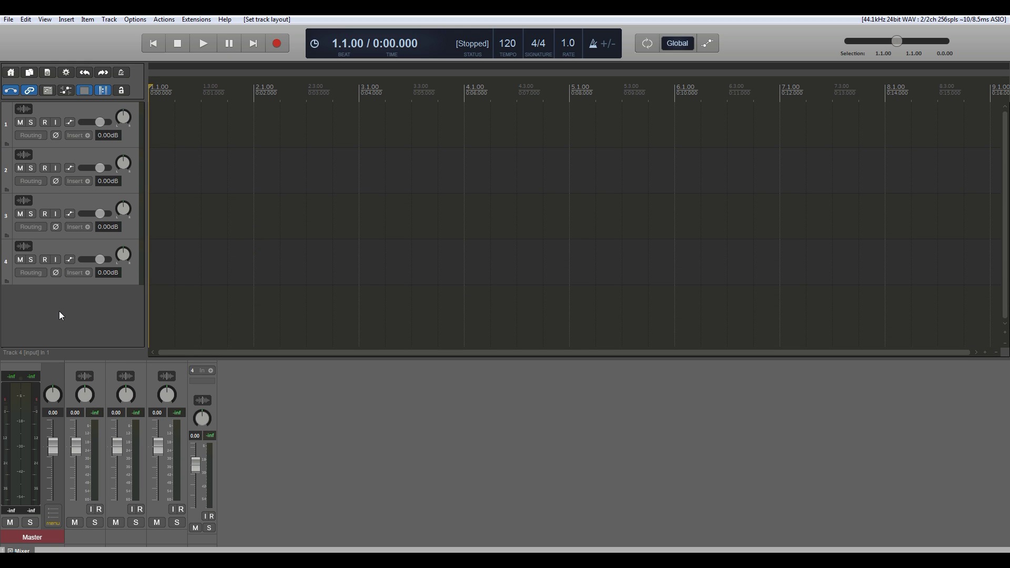
{"action": "right_click", "coordinate": [57, 292]}
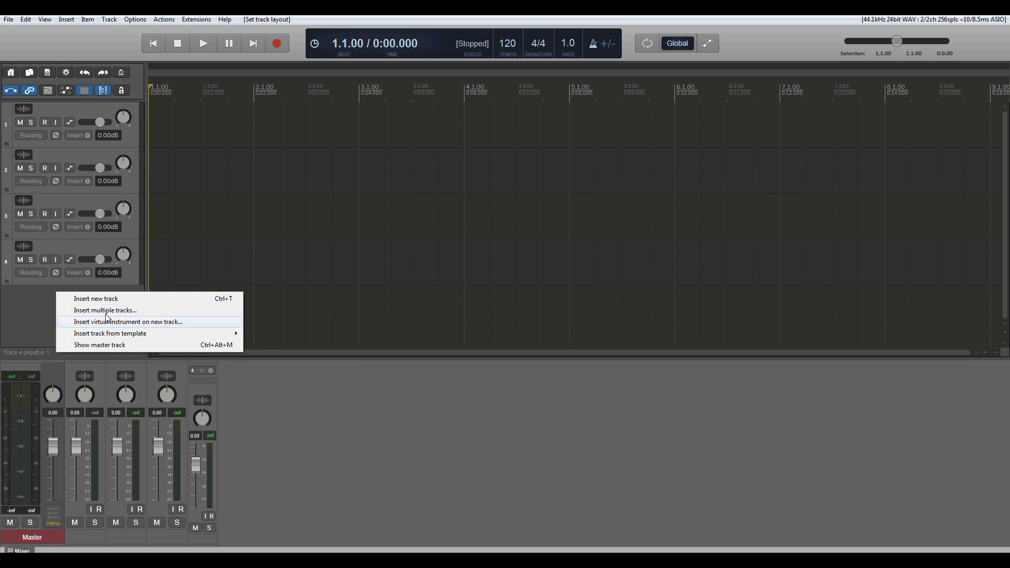
{"action": "left_click", "coordinate": [84, 251]}
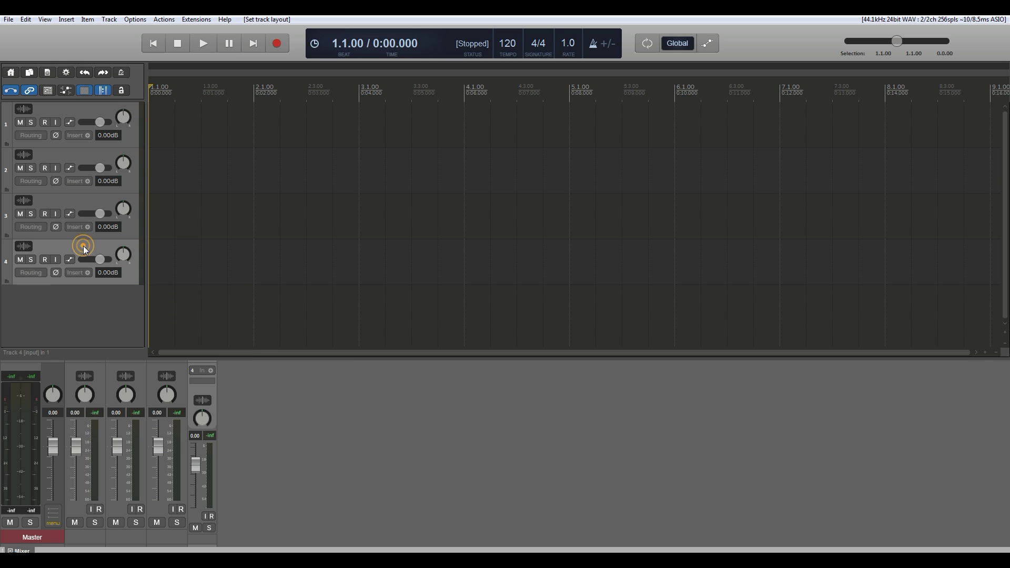
- Set the track panel layout of track 1 to Folder
{"action": "left_click", "coordinate": [87, 111]}
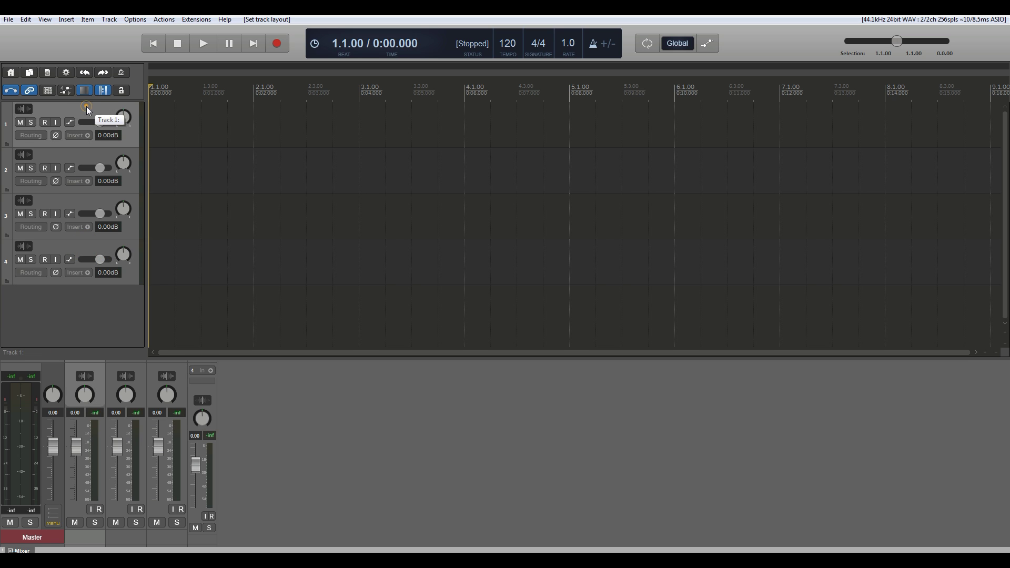
{"action": "right_click", "coordinate": [87, 110]}
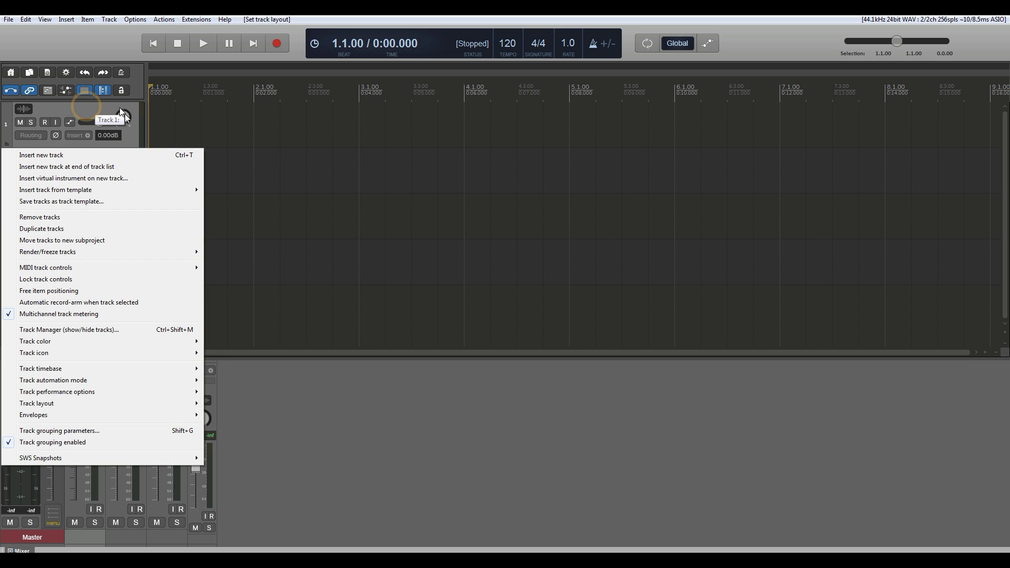
{"action": "left_click", "coordinate": [49, 403]}
{"action": "mouse_move", "coordinate": [242, 426]}
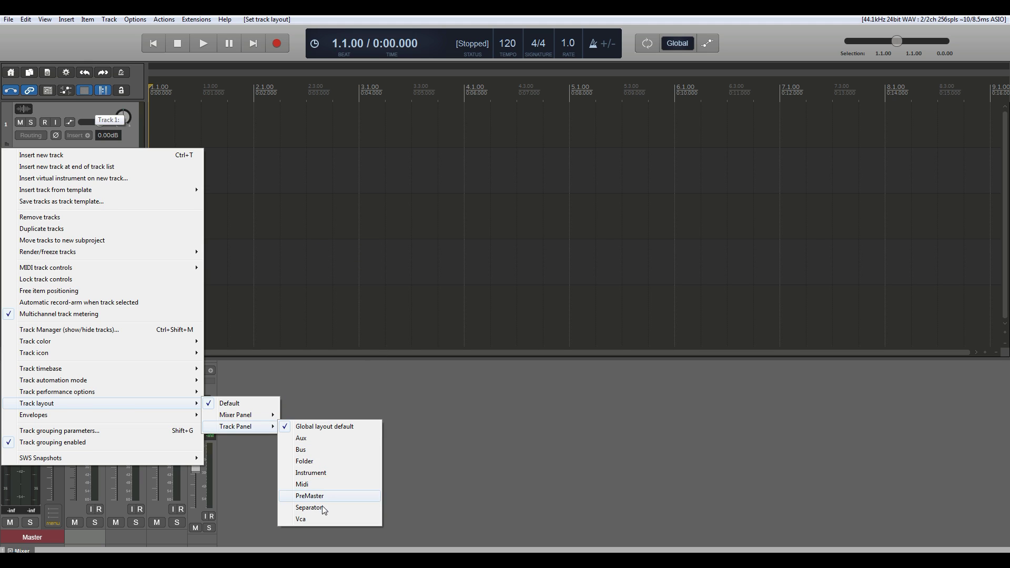
{"action": "left_click", "coordinate": [310, 461]}
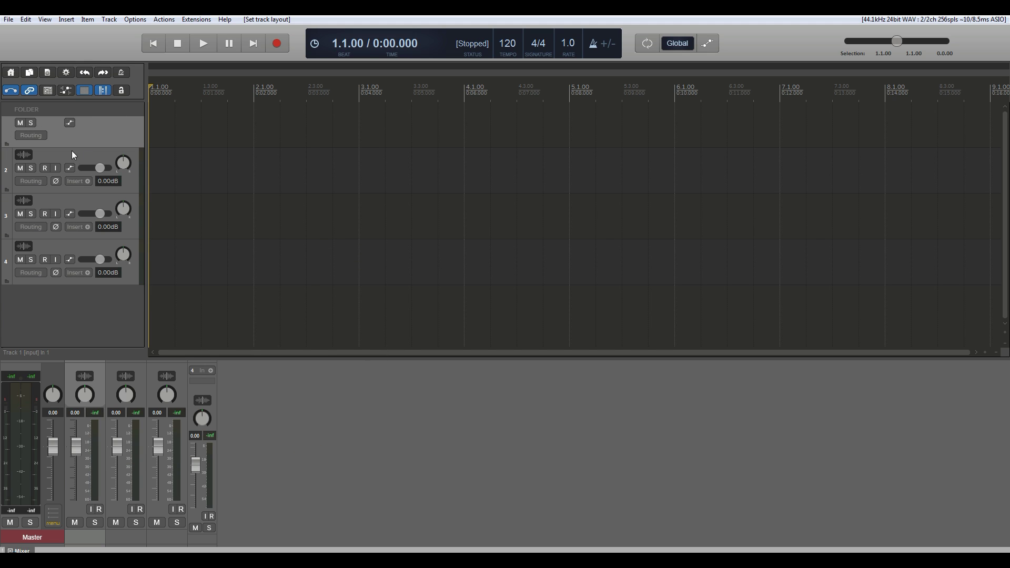
- Nest tracks 2 to 4 inside track 1 as its folder children
{"action": "left_click", "coordinate": [87, 154]}
{"action": "left_click", "coordinate": [86, 245], "text": "shift"}
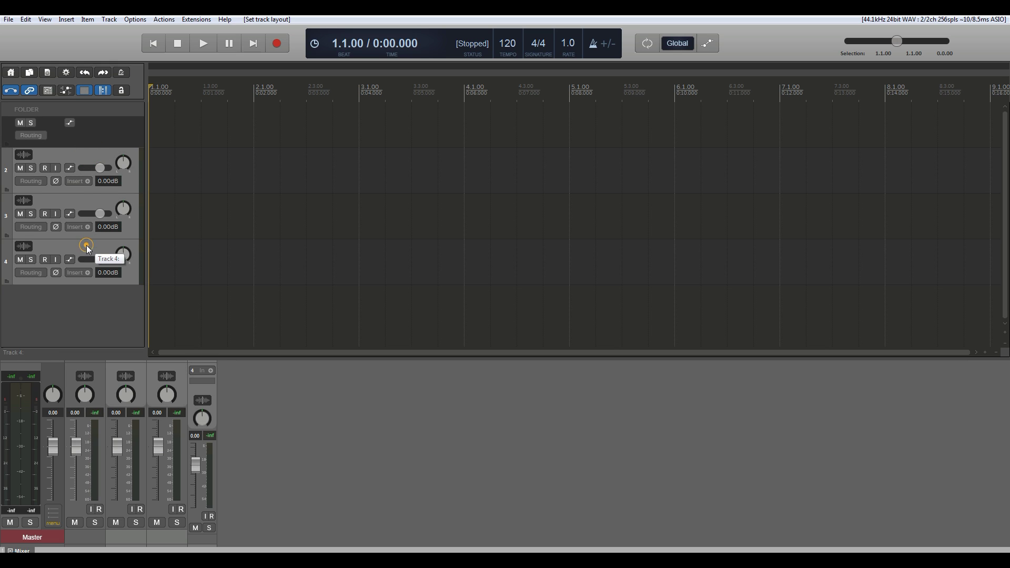
{"action": "left_click_drag", "start_coordinate": [84, 163], "coordinate": [108, 127]}
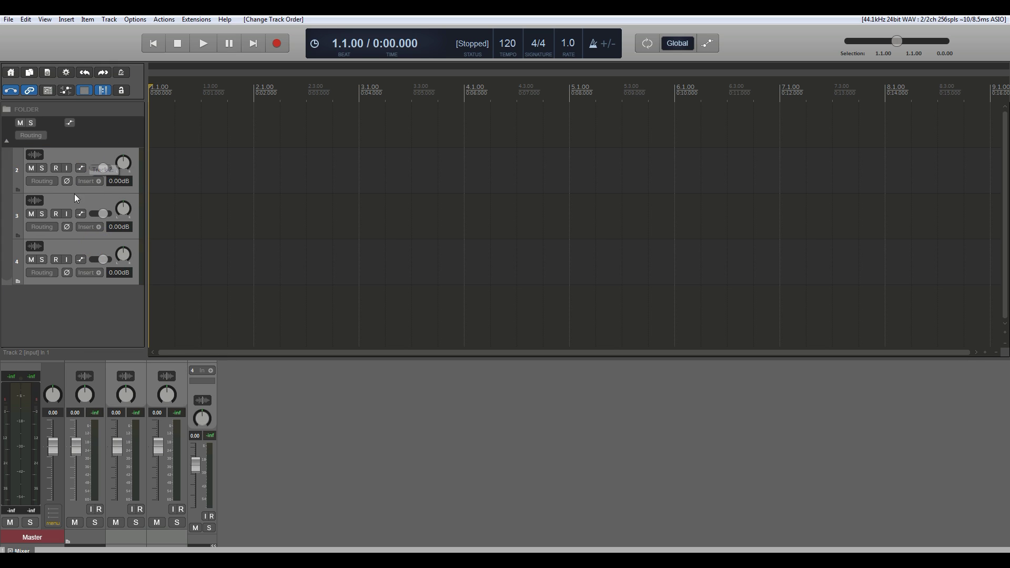
{"action": "left_click", "coordinate": [81, 301]}
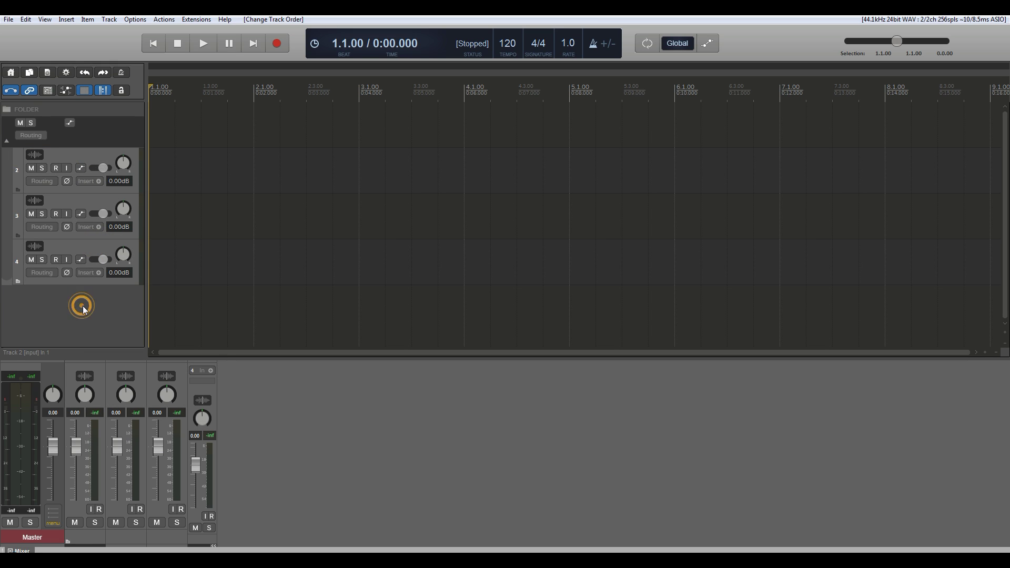
- Give the folder track a random color
{"action": "left_click", "coordinate": [77, 106]}
{"action": "right_click", "coordinate": [77, 106]}
{"action": "mouse_move", "coordinate": [71, 345]}
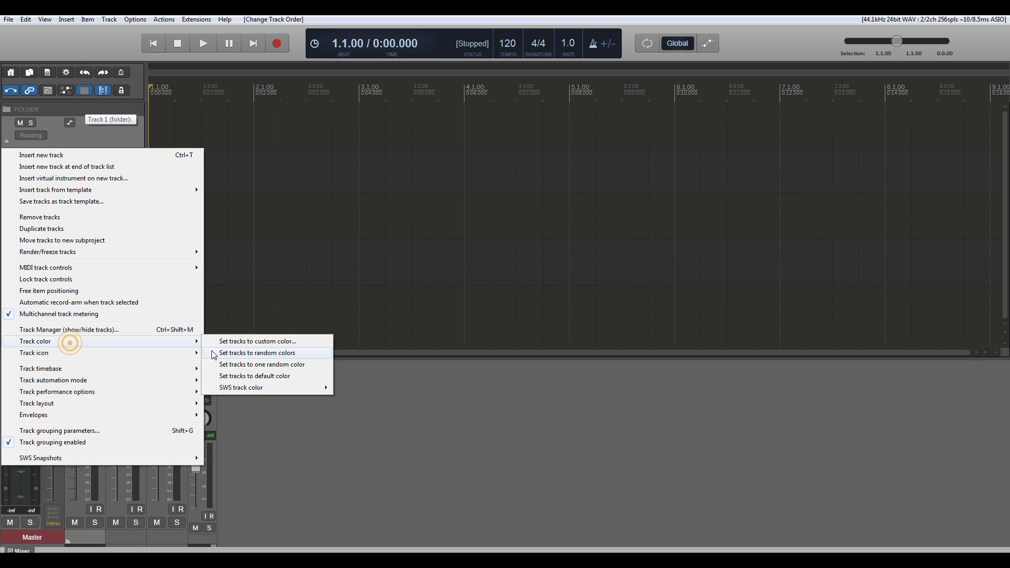
{"action": "left_click", "coordinate": [252, 356]}
{"action": "left_click", "coordinate": [84, 329]}
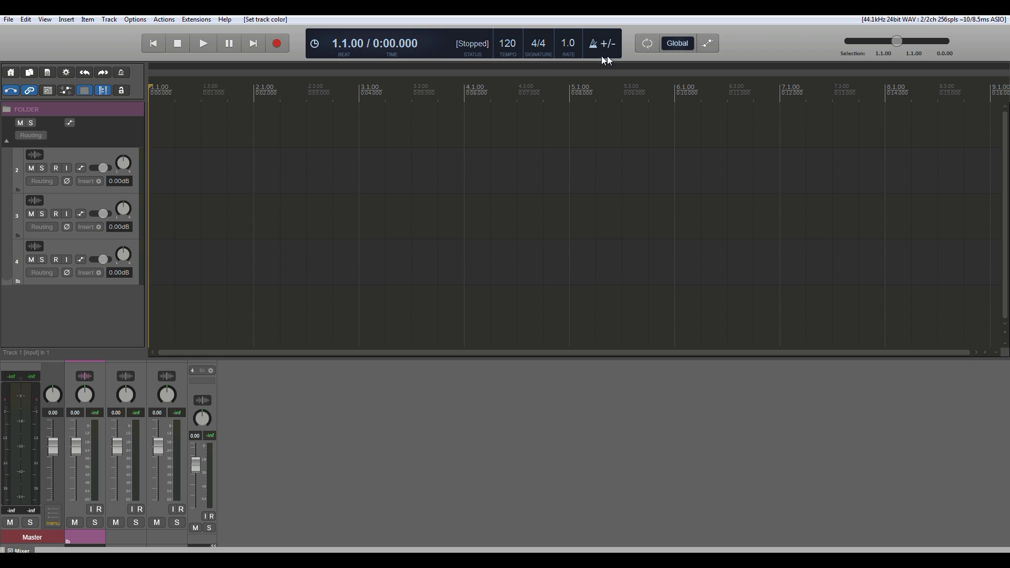
- Switch the transport layout from the default to a more compact variant
{"action": "mouse_move", "coordinate": [927, 38]}
{"action": "left_click", "coordinate": [138, 19]}
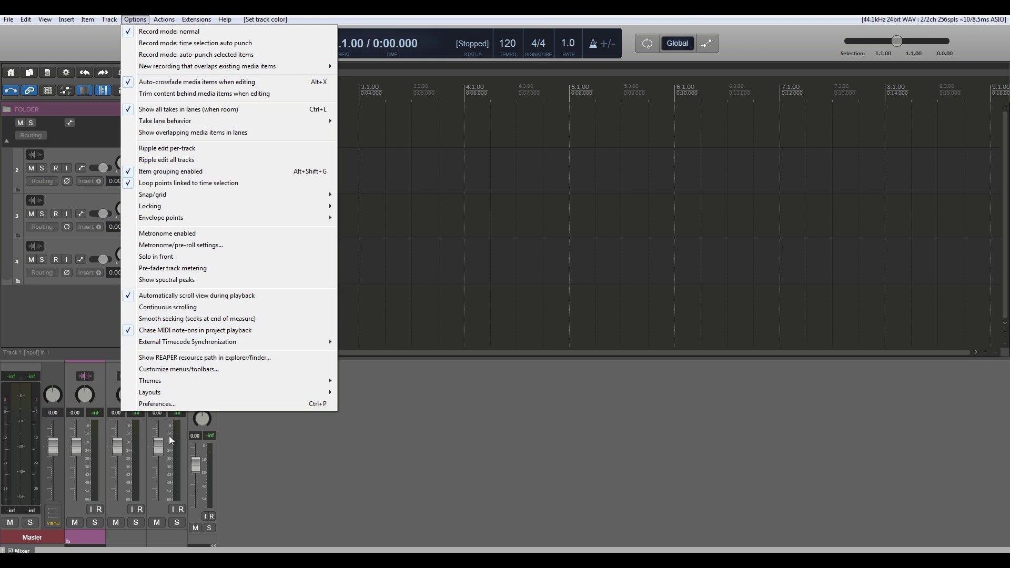
{"action": "mouse_move", "coordinate": [168, 393]}
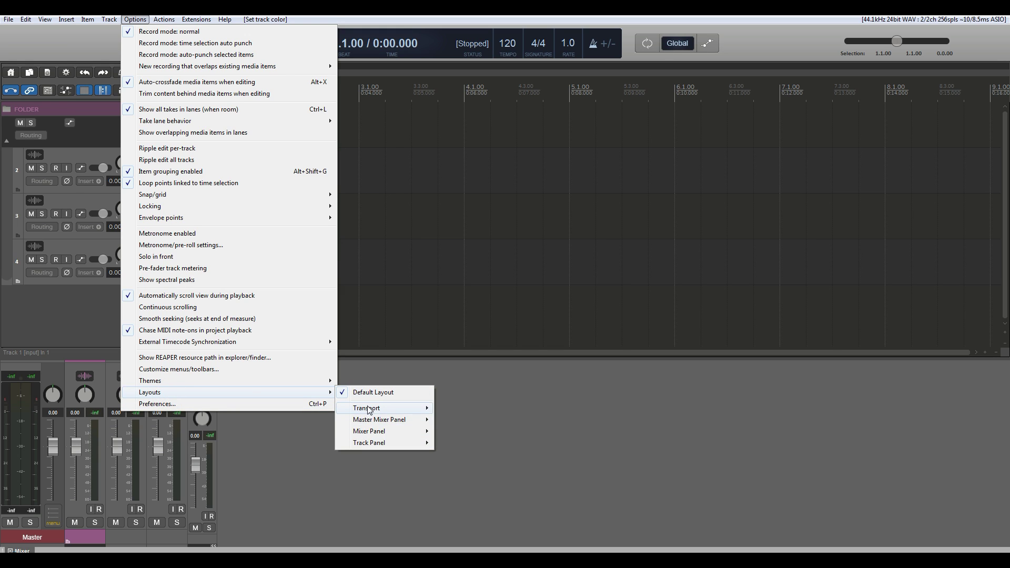
{"action": "mouse_move", "coordinate": [370, 408]}
{"action": "left_click", "coordinate": [472, 432]}
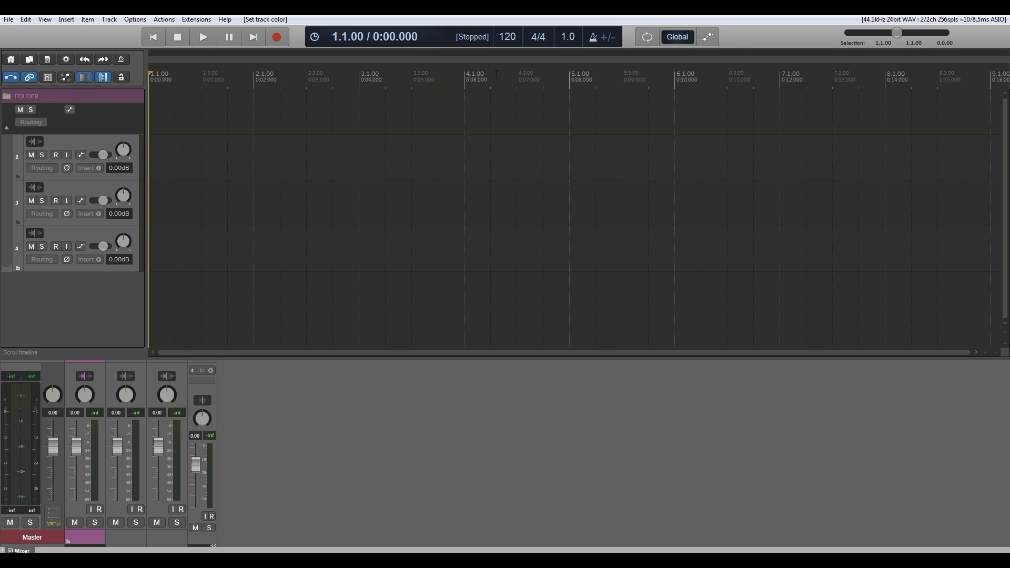
- Switch the transport layout to Small Dark Transport
{"action": "left_click", "coordinate": [137, 19]}
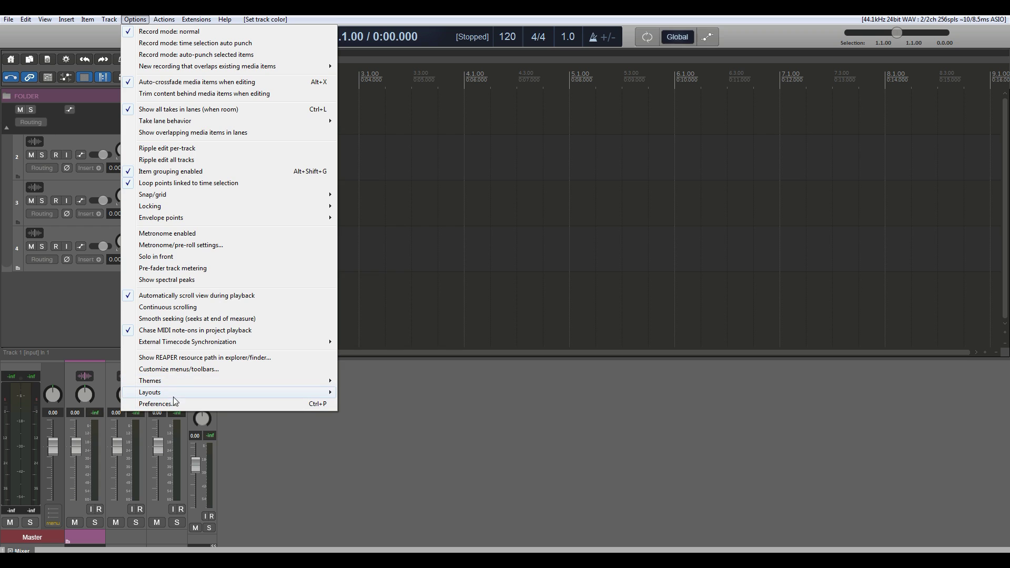
{"action": "left_click", "coordinate": [173, 395]}
{"action": "mouse_move", "coordinate": [405, 408]}
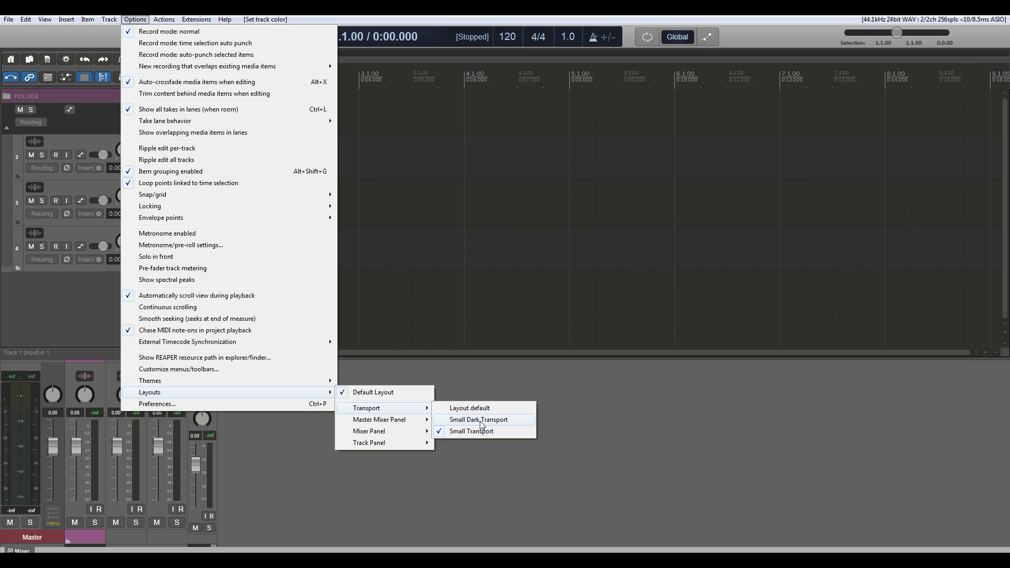
{"action": "left_click", "coordinate": [479, 427]}
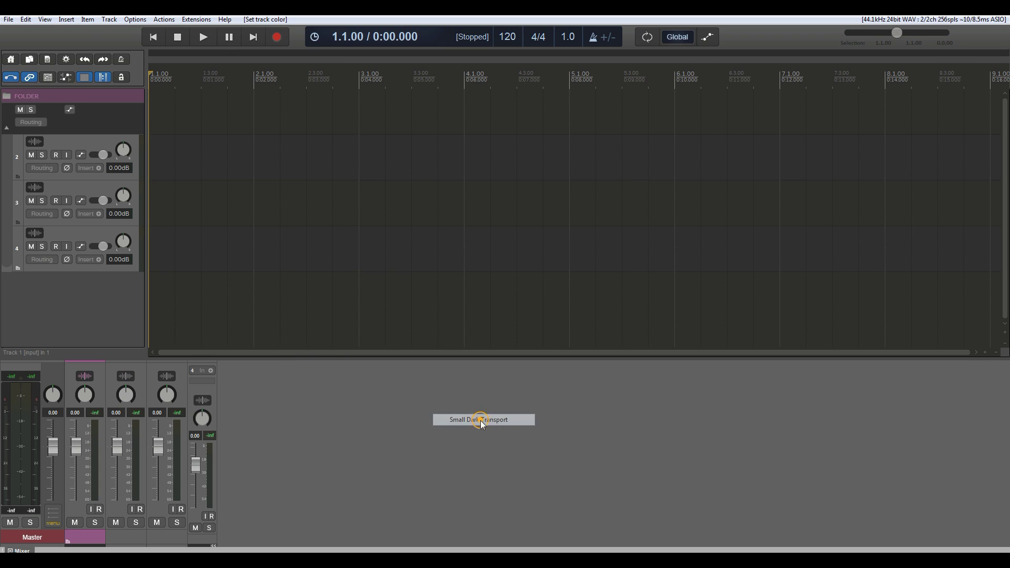
{"action": "left_click", "coordinate": [203, 36]}
{"action": "left_click", "coordinate": [187, 38]}
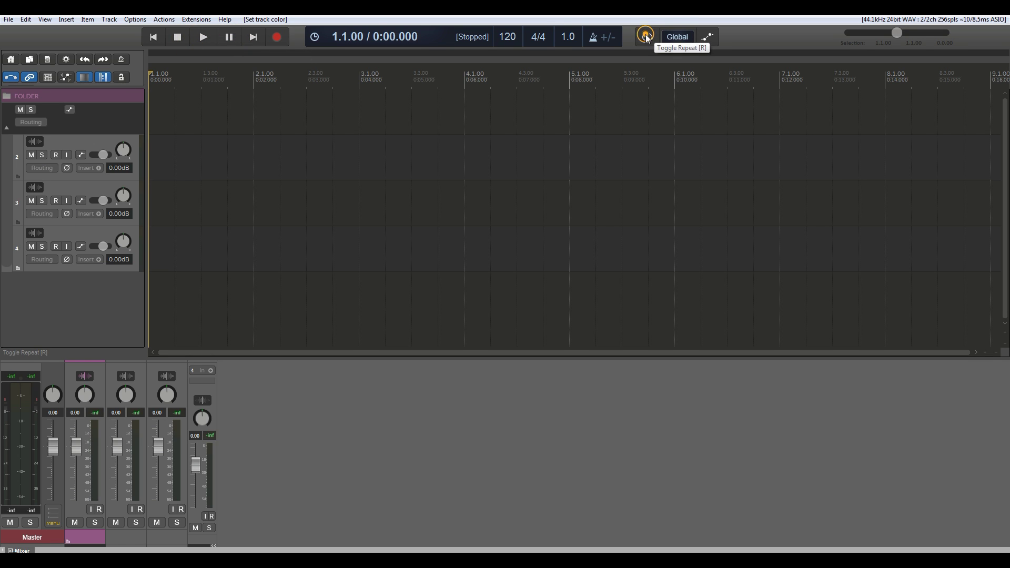
- Set the transport back to its default layout
{"action": "left_click", "coordinate": [136, 20]}
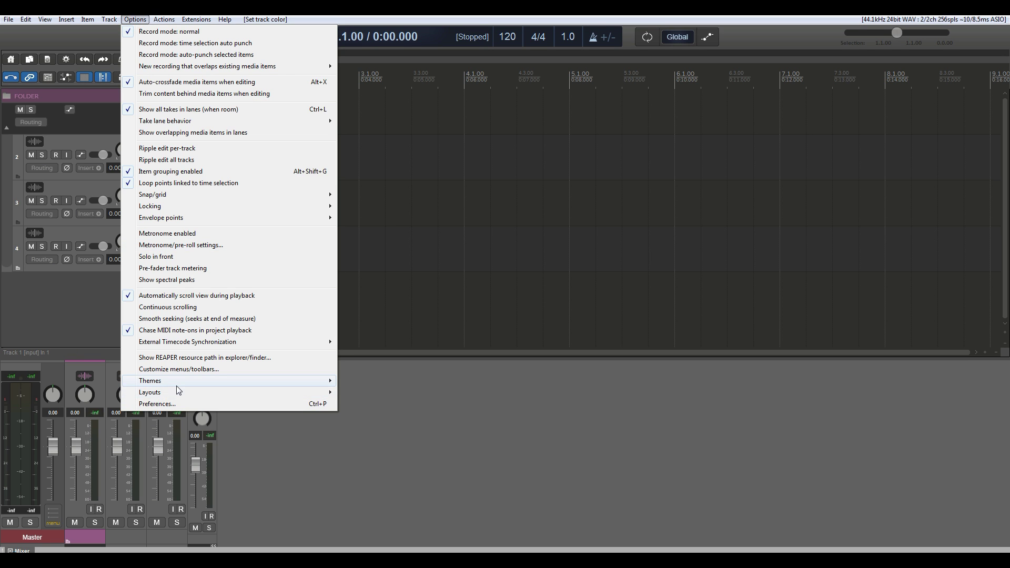
{"action": "left_click", "coordinate": [175, 386]}
{"action": "mouse_move", "coordinate": [174, 397]}
{"action": "mouse_move", "coordinate": [375, 409]}
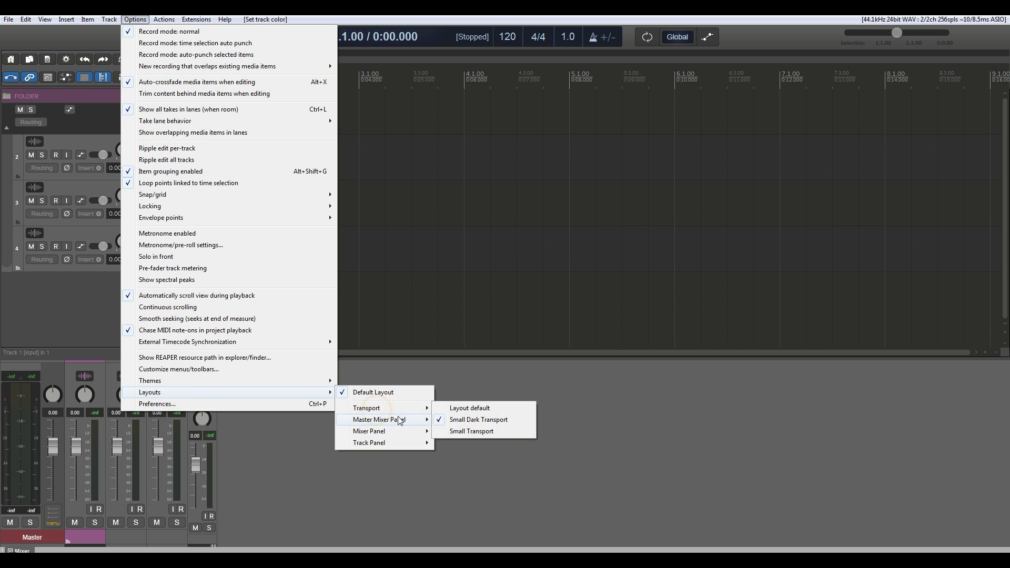
{"action": "left_click", "coordinate": [472, 409]}
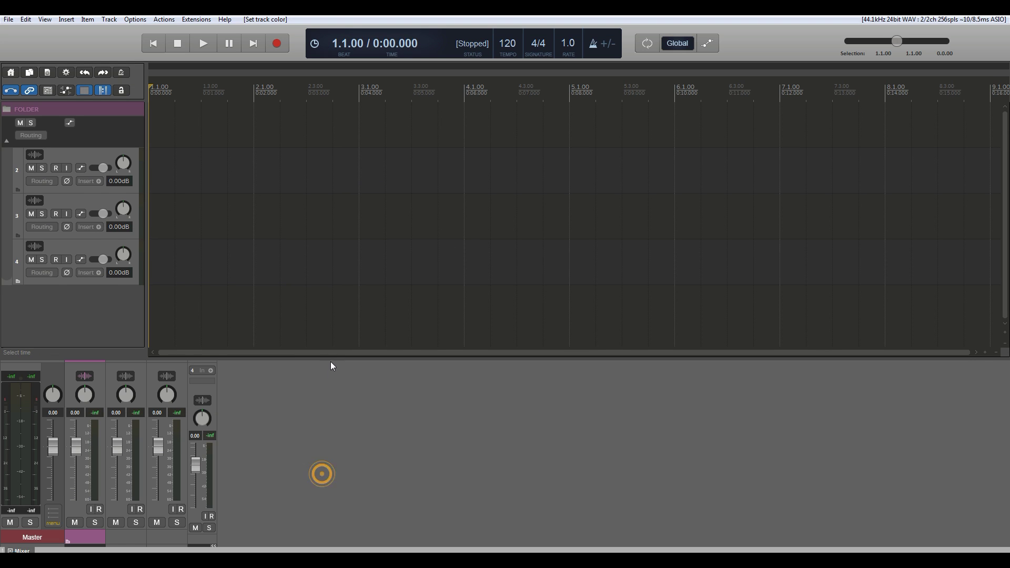
- Enlarge the mixer to show the full channel strips and set the master mixer panel layout to Mixer Classic
{"action": "left_click_drag", "start_coordinate": [329, 356], "coordinate": [331, 158]}
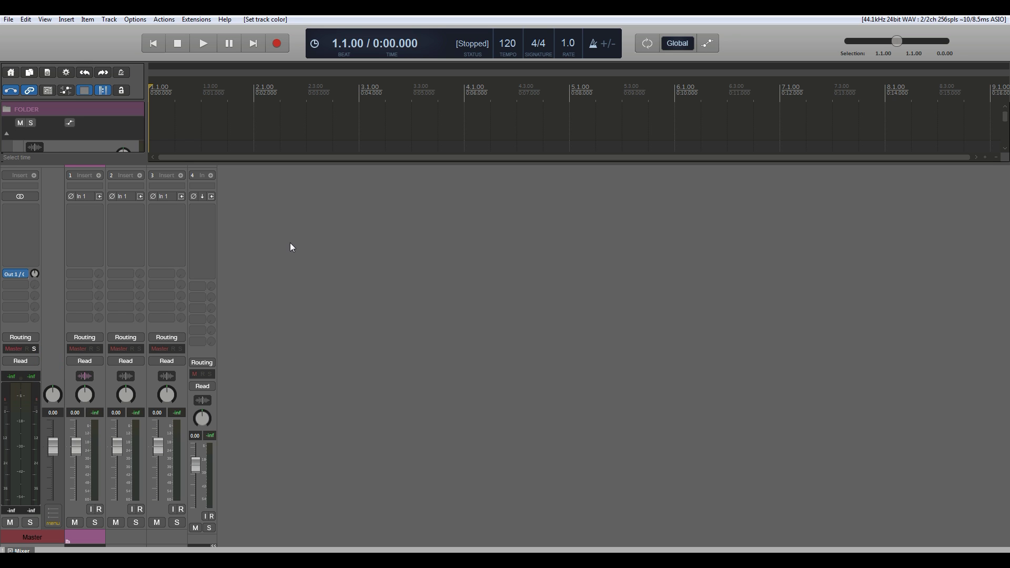
{"action": "left_click", "coordinate": [141, 20]}
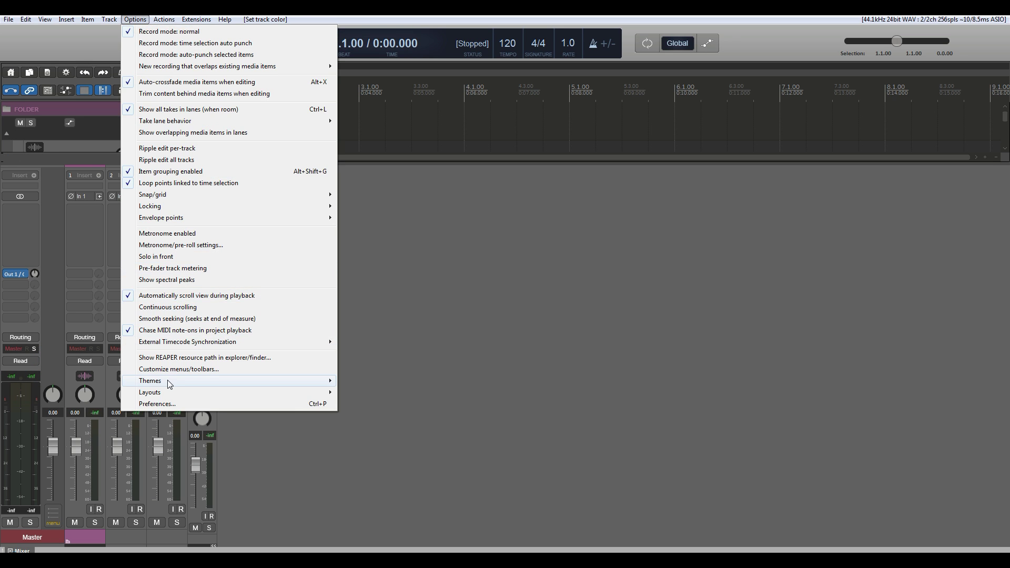
{"action": "mouse_move", "coordinate": [169, 383]}
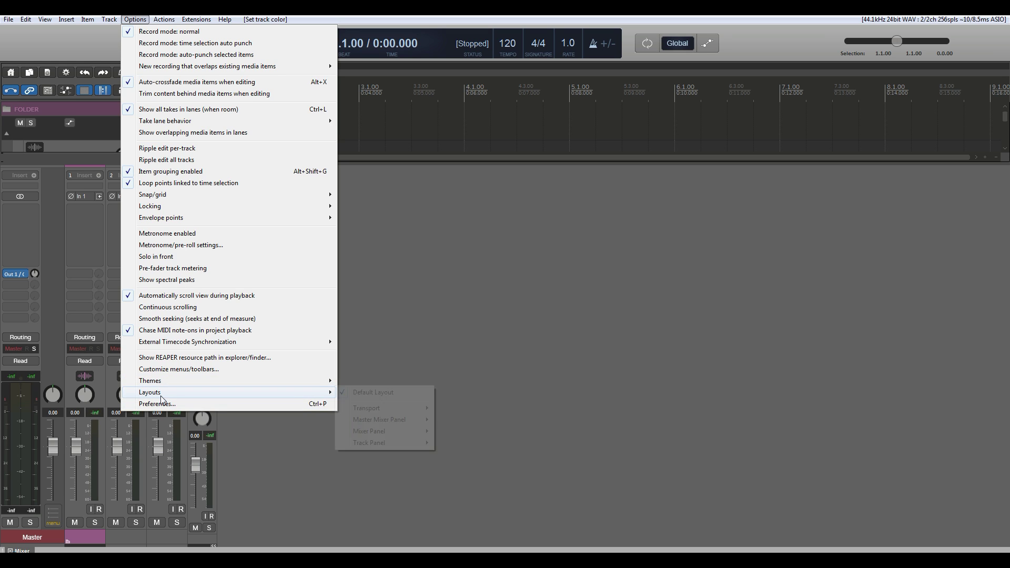
{"action": "mouse_move", "coordinate": [377, 412]}
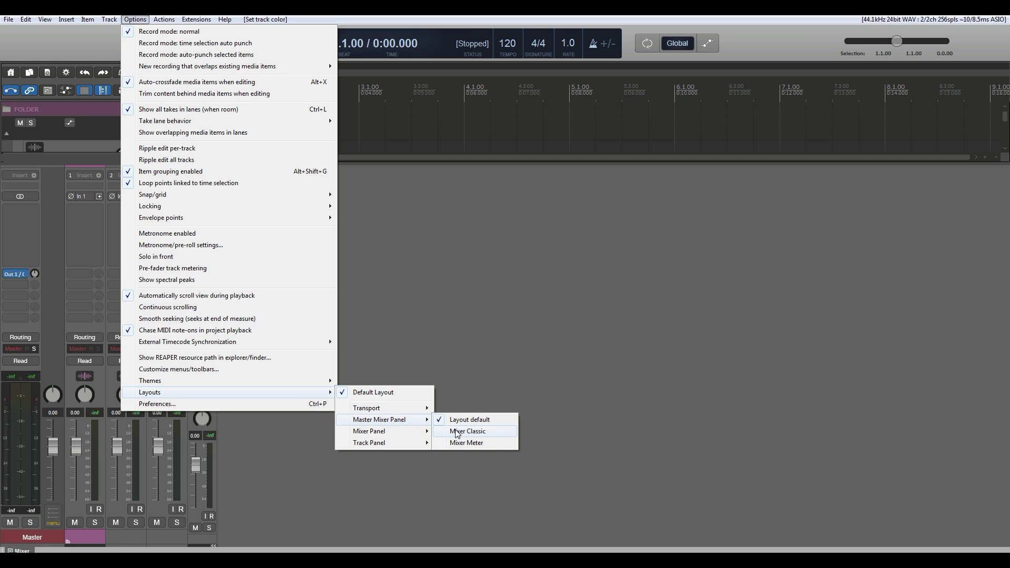
{"action": "left_click", "coordinate": [476, 431]}
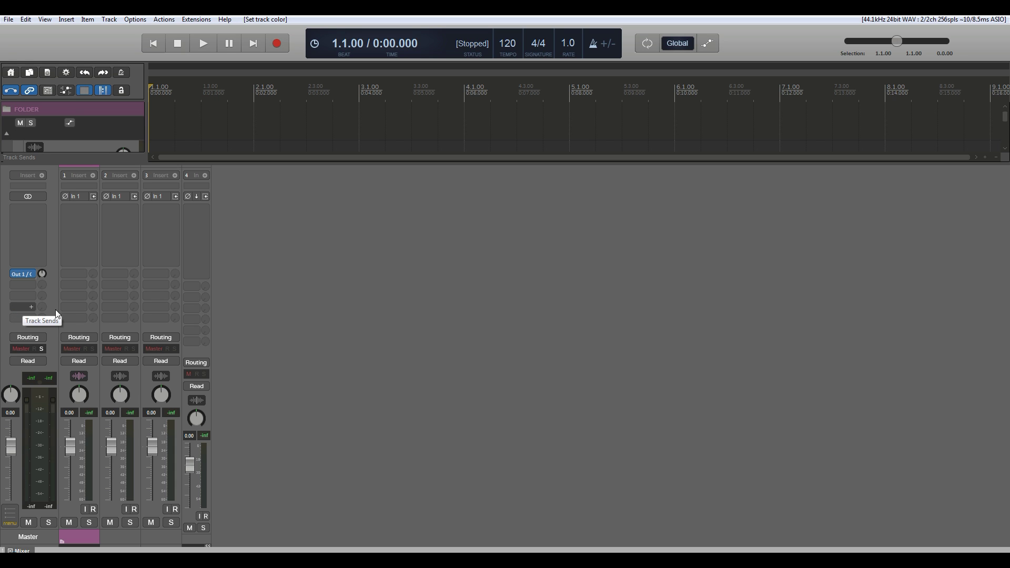
- Change the master mixer panel layout to Mixer Meter and make the mixer slightly taller
{"action": "left_click", "coordinate": [135, 19]}
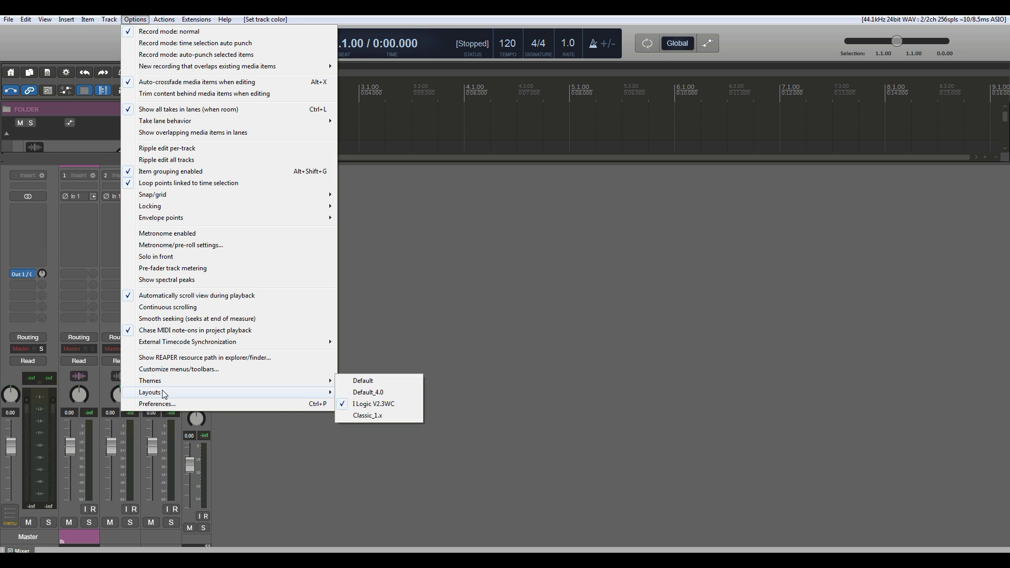
{"action": "mouse_move", "coordinate": [384, 419]}
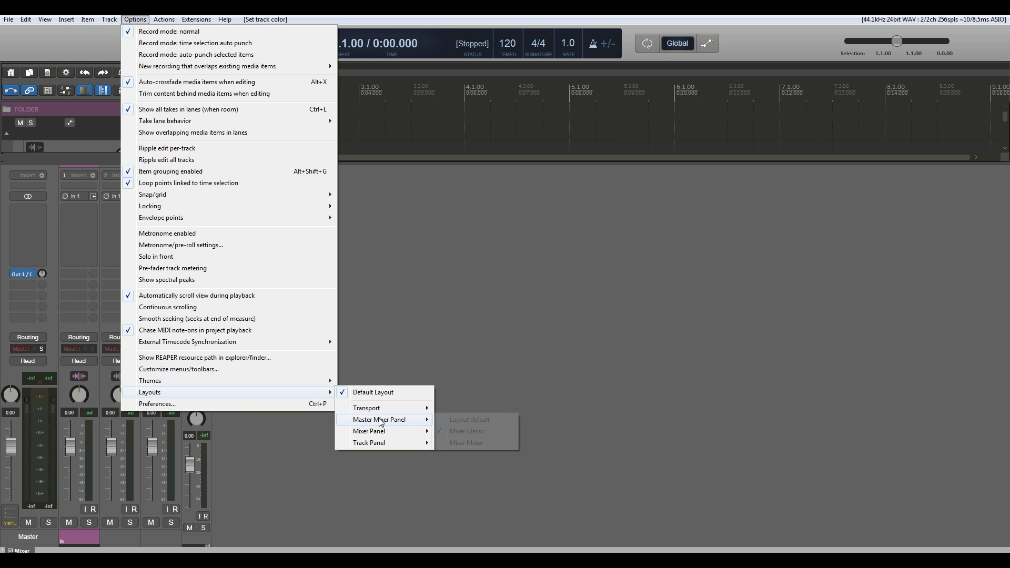
{"action": "left_click", "coordinate": [468, 443]}
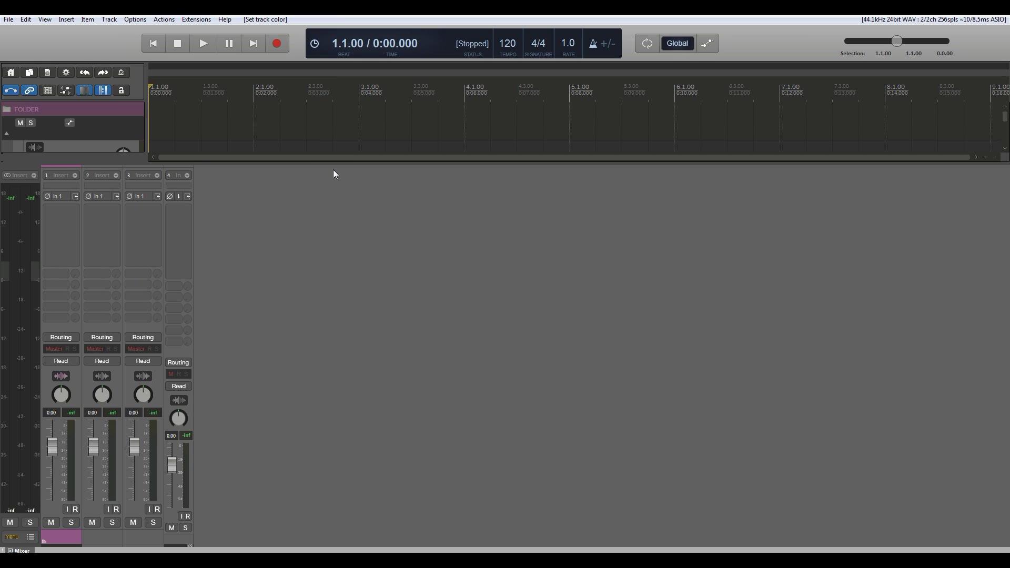
{"action": "left_click_drag", "start_coordinate": [332, 167], "coordinate": [329, 144]}
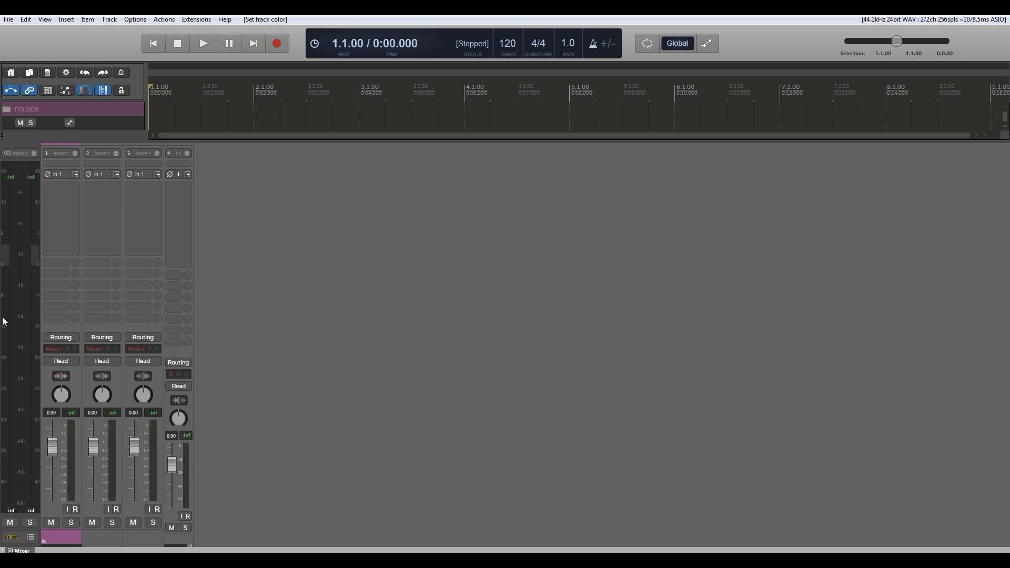
- Add a fifth track in the mixer and set its mixer panel layout to PreMaster
{"action": "double_click", "coordinate": [242, 353]}
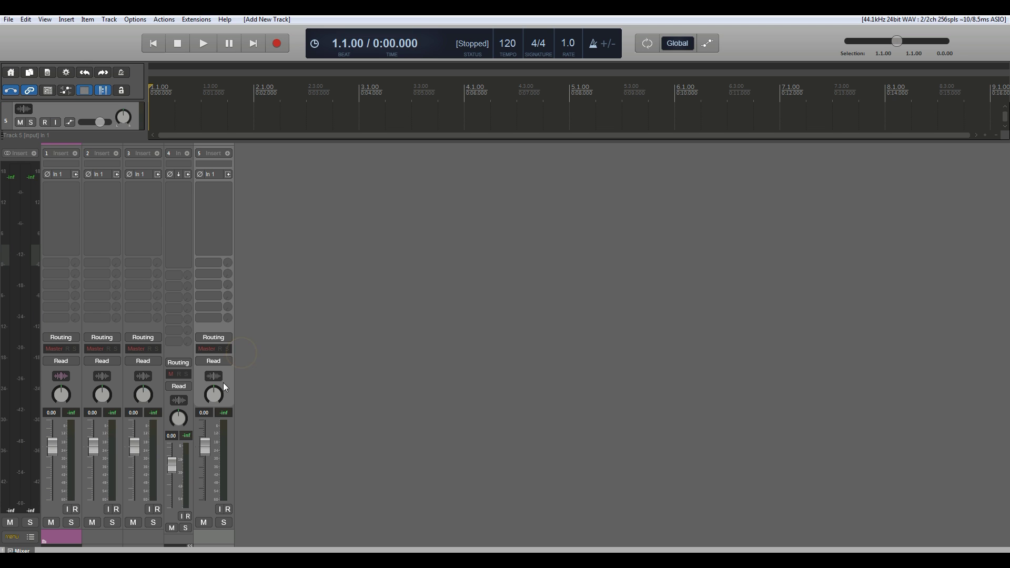
{"action": "right_click", "coordinate": [230, 380]}
{"action": "mouse_move", "coordinate": [266, 317]}
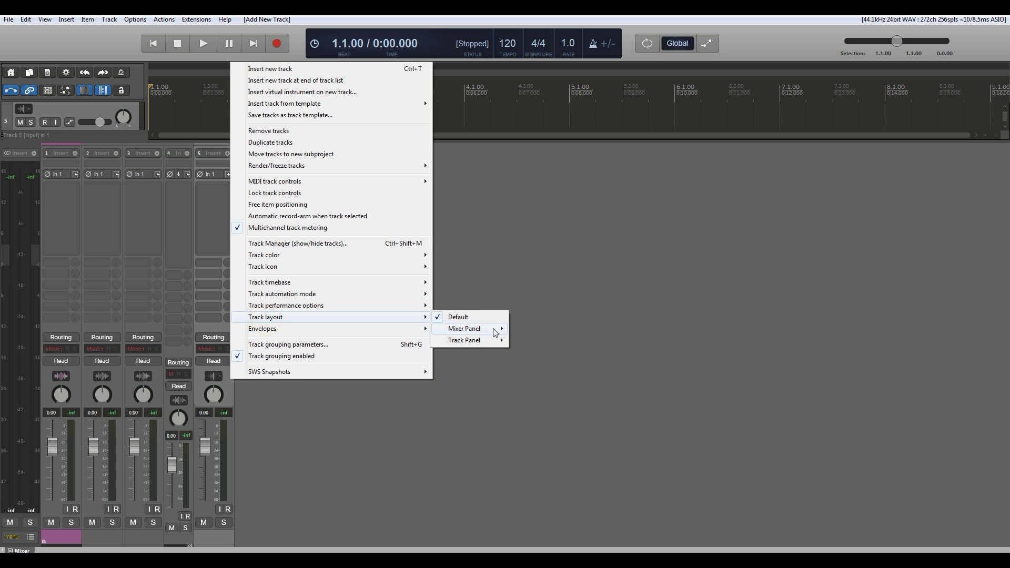
{"action": "mouse_move", "coordinate": [501, 330]}
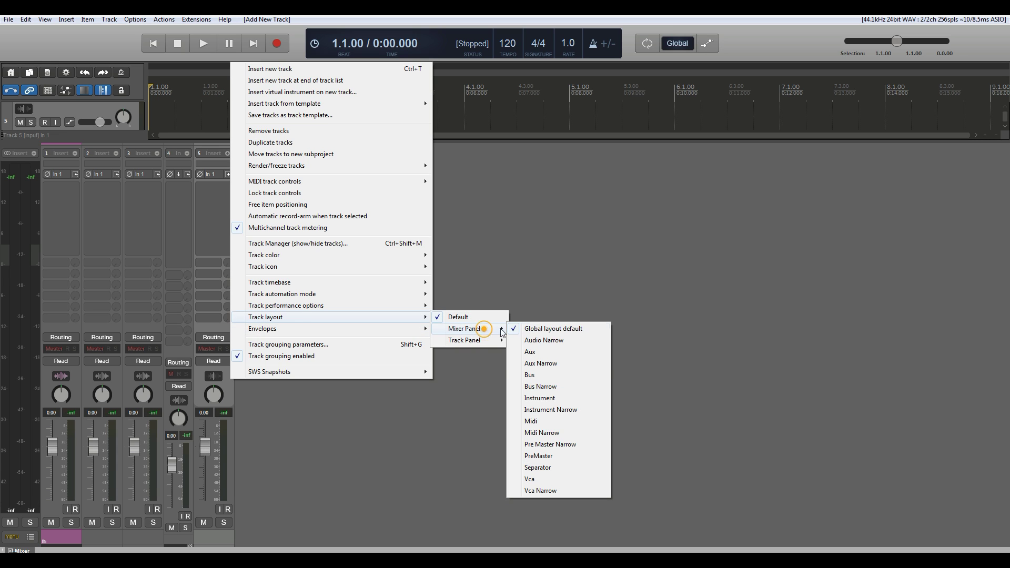
{"action": "left_click", "coordinate": [544, 456]}
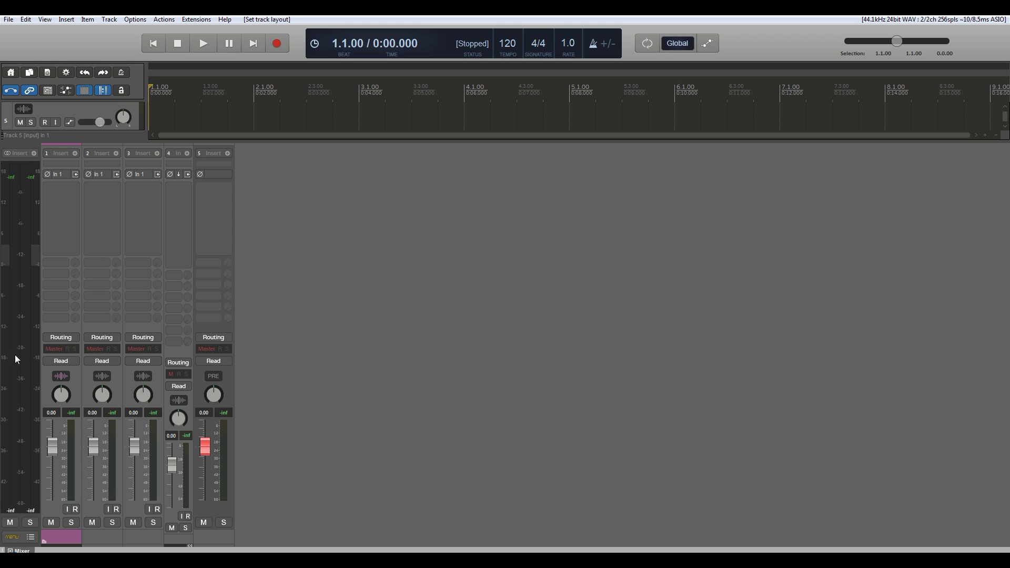
- Lower the volume of track 5 to about -17.4 dB and reduce the mixer's height
{"action": "mouse_move", "coordinate": [207, 448]}
{"action": "left_mouse_down"}
{"action": "mouse_move", "coordinate": [208, 481]}
{"action": "mouse_move", "coordinate": [208, 450]}
{"action": "mouse_move", "coordinate": [207, 466]}
{"action": "left_mouse_up"}
{"action": "left_click", "coordinate": [304, 352]}
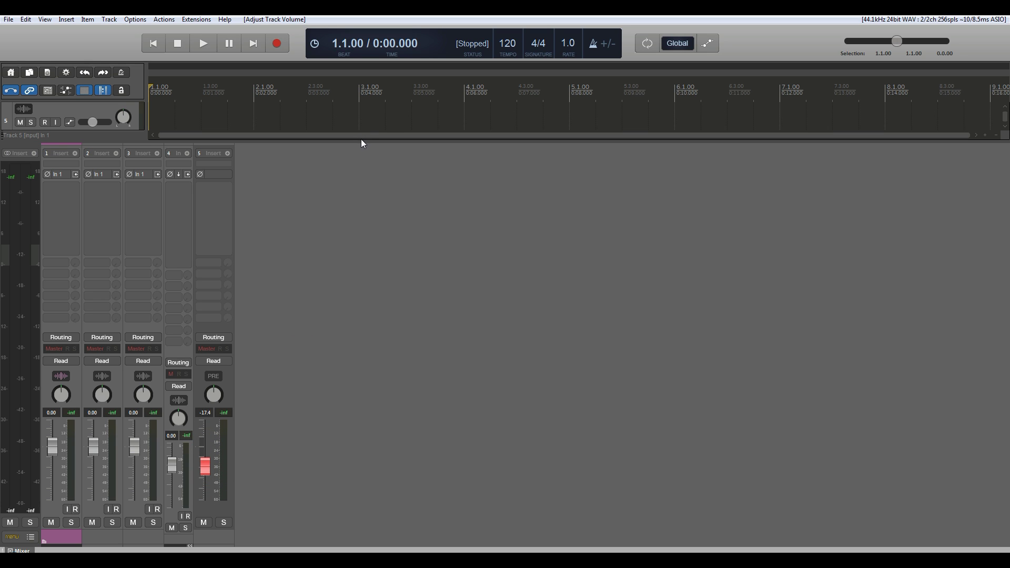
{"action": "left_click_drag", "start_coordinate": [361, 139], "coordinate": [361, 306]}
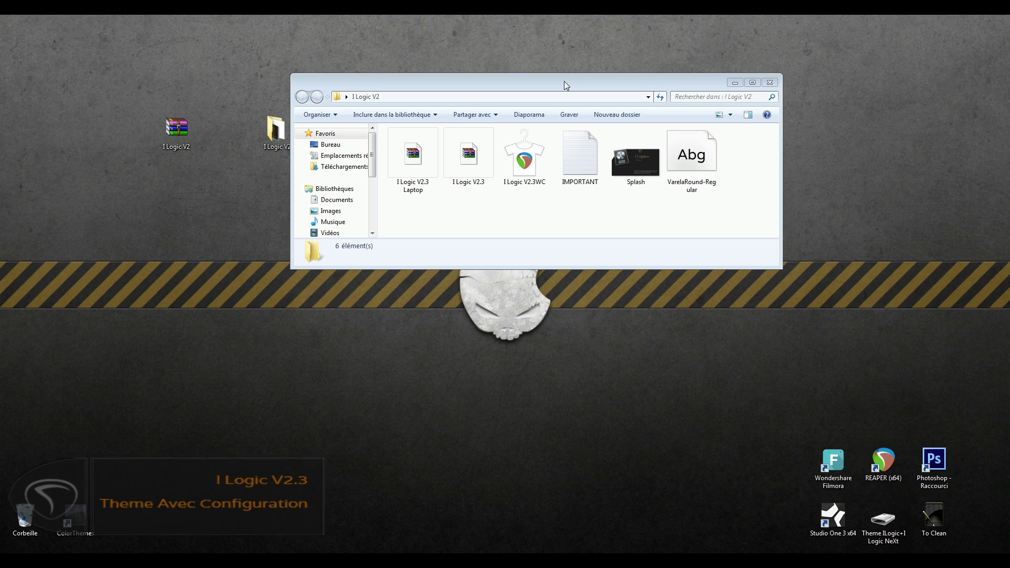
- Locate the I Logic V2.3 configuration file in the I Logic V2 folder
{"action": "left_click_drag", "start_coordinate": [563, 81], "coordinate": [563, 110]}
{"action": "double_click", "coordinate": [479, 212]}
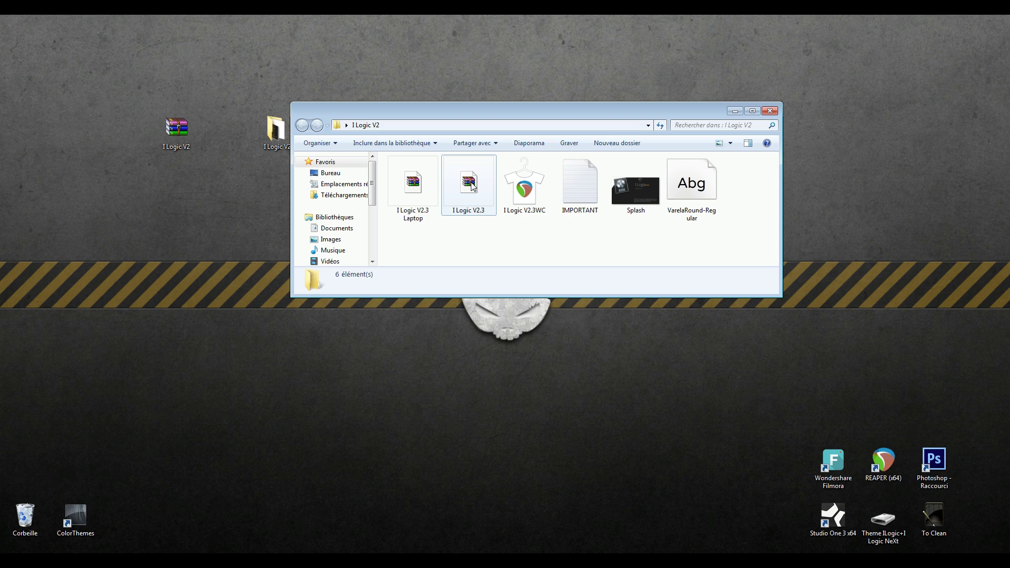
{"action": "left_click", "coordinate": [455, 235]}
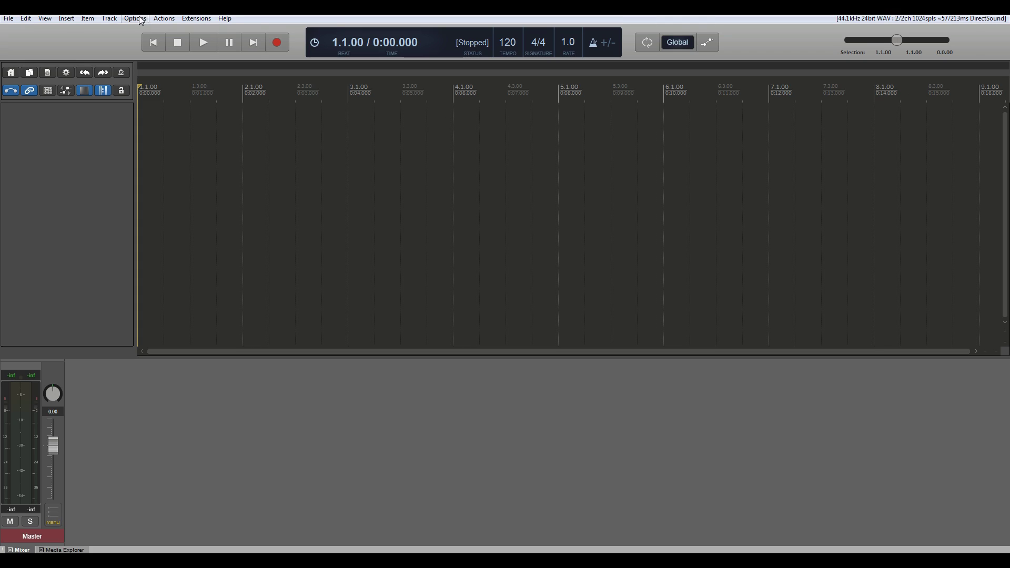
- Import the I Logic V2.3 configuration through the REAPER preferences, accepting the restart and keeping all configuration categories included
{"action": "left_click", "coordinate": [135, 18]}
{"action": "left_click", "coordinate": [165, 402]}
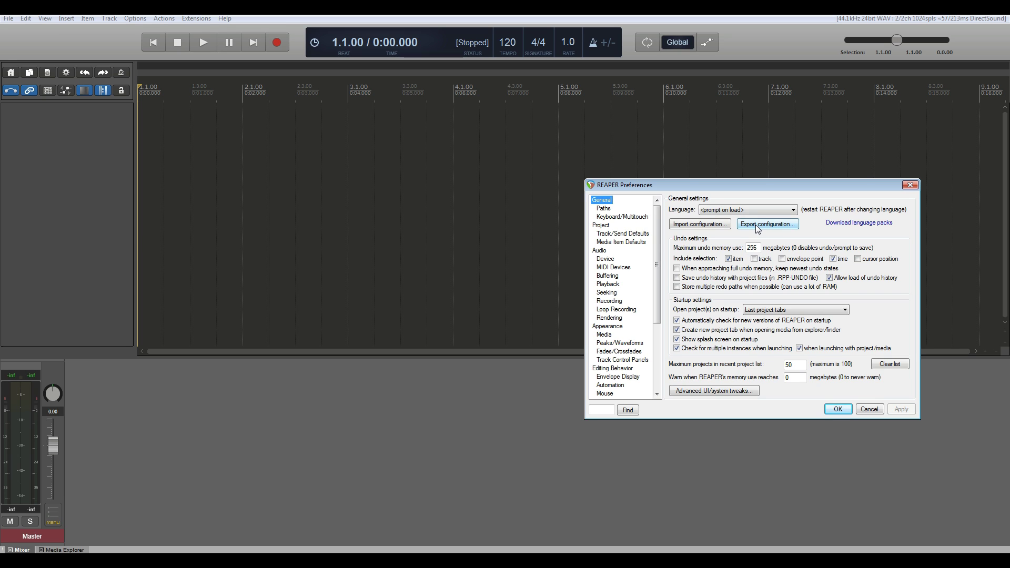
{"action": "left_click", "coordinate": [699, 224]}
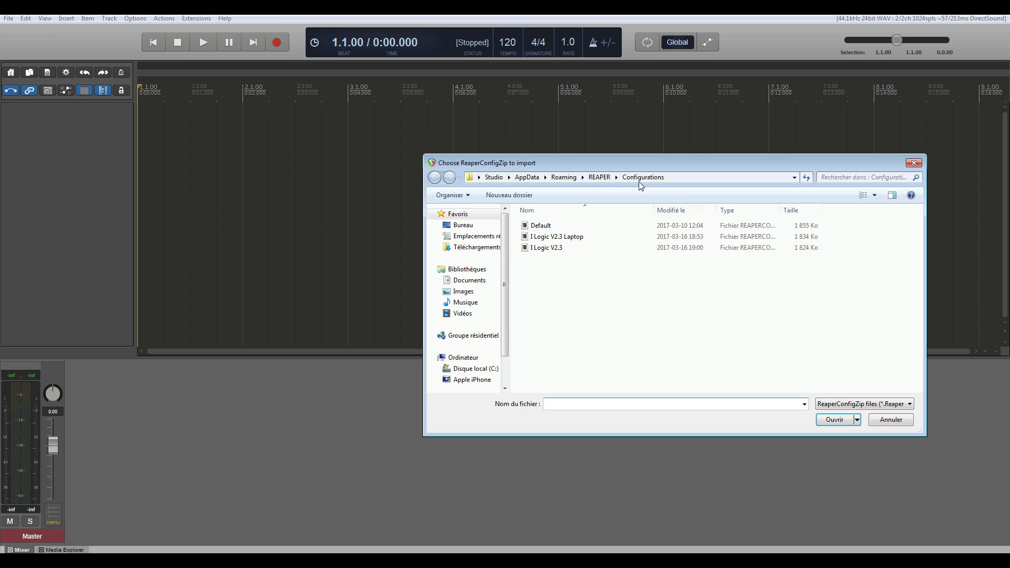
{"action": "double_click", "coordinate": [556, 248]}
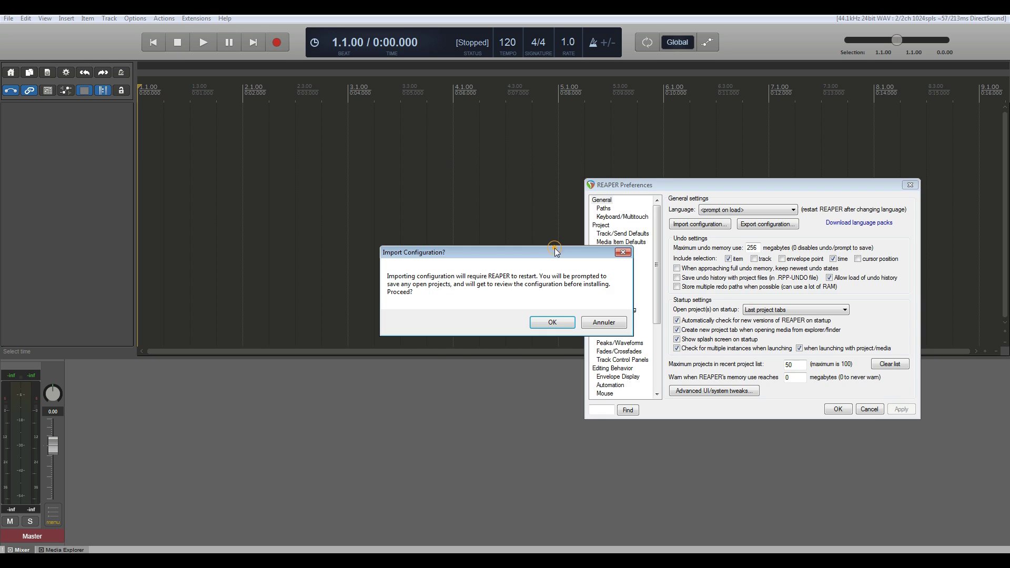
{"action": "left_click", "coordinate": [550, 320]}
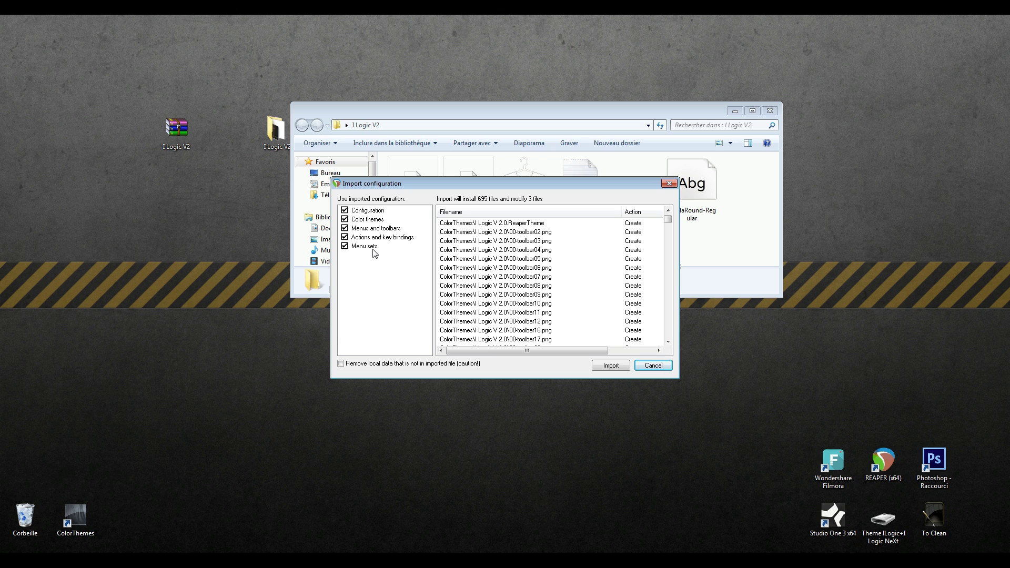
{"action": "left_click", "coordinate": [606, 367]}
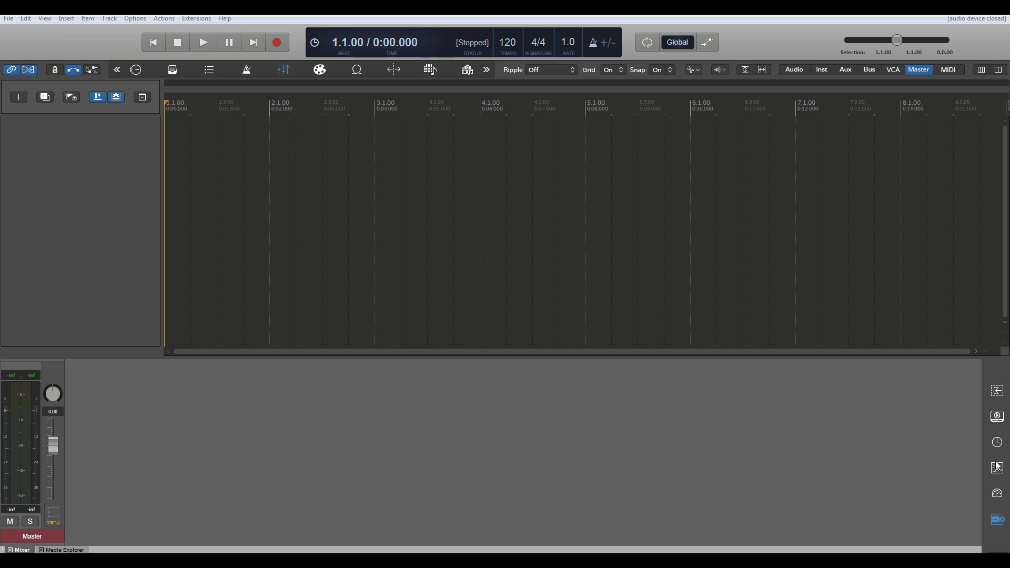
- Hide the main toolbar above the timeline and show it again
{"action": "left_click", "coordinate": [999, 391]}
{"action": "left_click", "coordinate": [1000, 391]}
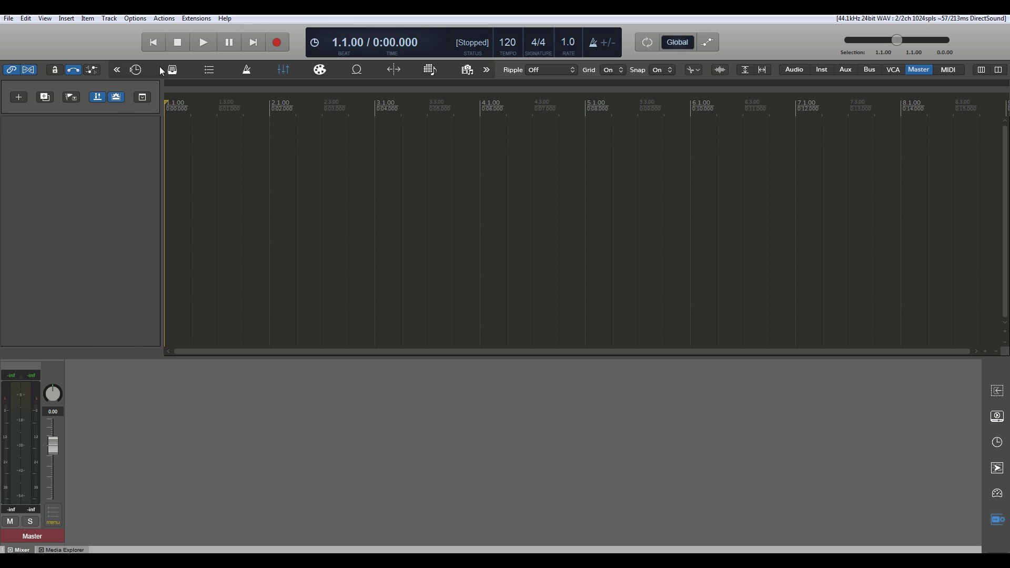
{"action": "left_click", "coordinate": [117, 98]}
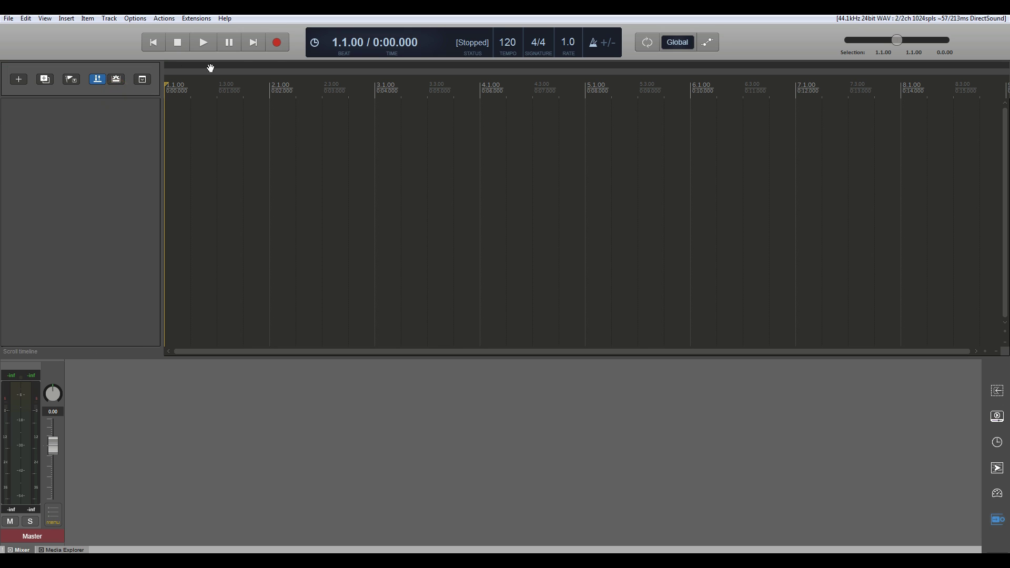
{"action": "left_click", "coordinate": [116, 80]}
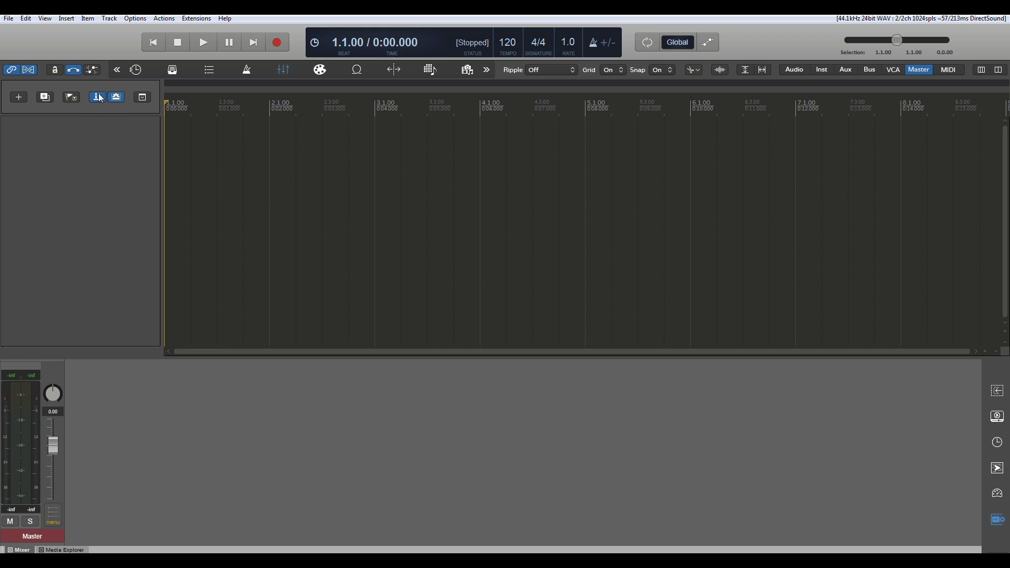
- Hide the mixer and show it again
{"action": "left_click", "coordinate": [100, 97]}
{"action": "left_click", "coordinate": [99, 95]}
{"action": "left_click", "coordinate": [287, 72]}
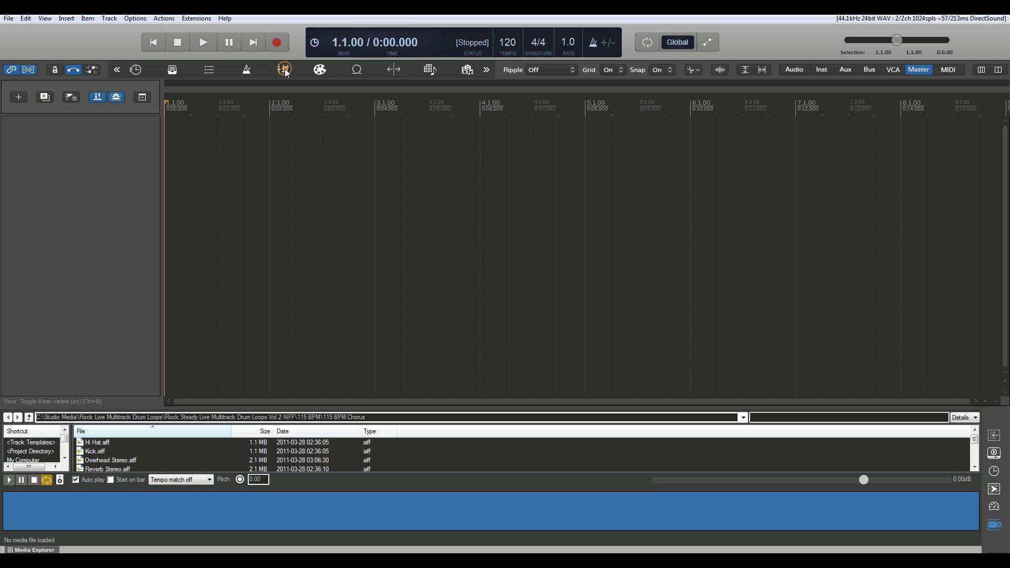
{"action": "left_click", "coordinate": [287, 72]}
- Open and close the color palette toolbar, and open the toolbar of grid note values
{"action": "left_click", "coordinate": [319, 70]}
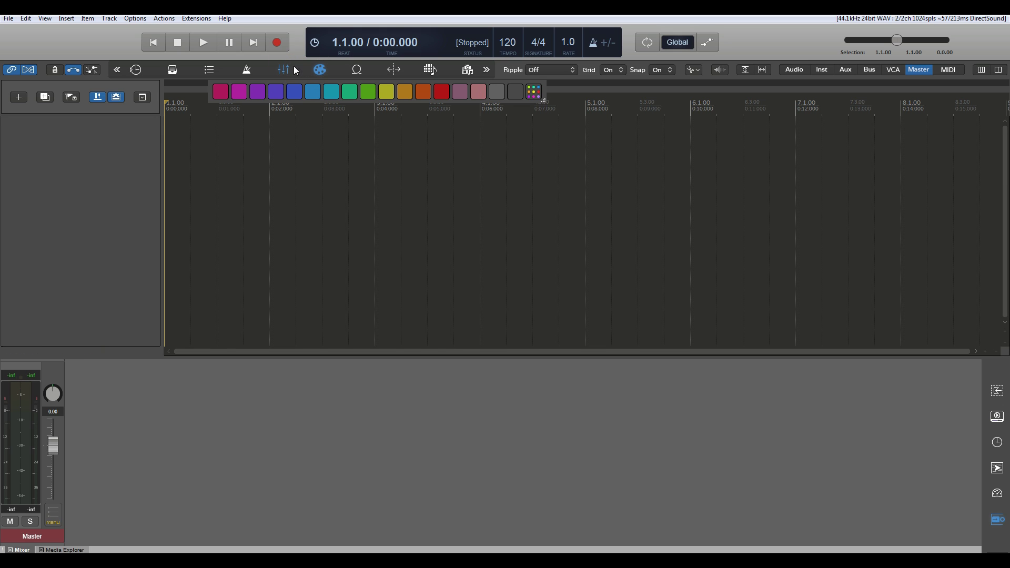
{"action": "left_click", "coordinate": [321, 69]}
{"action": "left_click", "coordinate": [430, 70]}
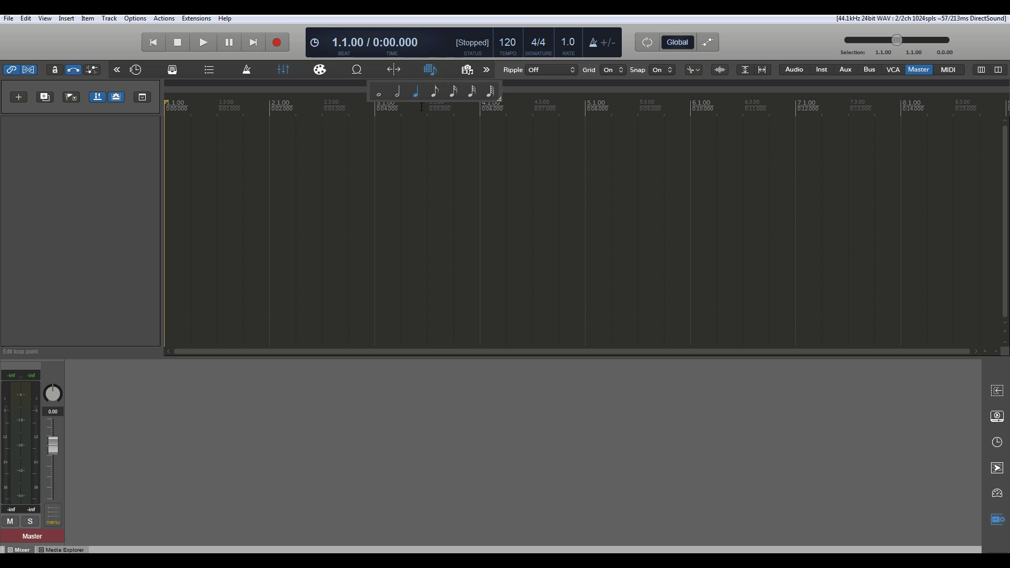
- Turn the grid lines off and on again, and set the grid division to quarter notes
{"action": "left_click", "coordinate": [609, 70]}
{"action": "left_click", "coordinate": [609, 70]}
{"action": "scroll", "coordinate": [314, 90], "scroll_direction": "up", "scroll_amount": 2}
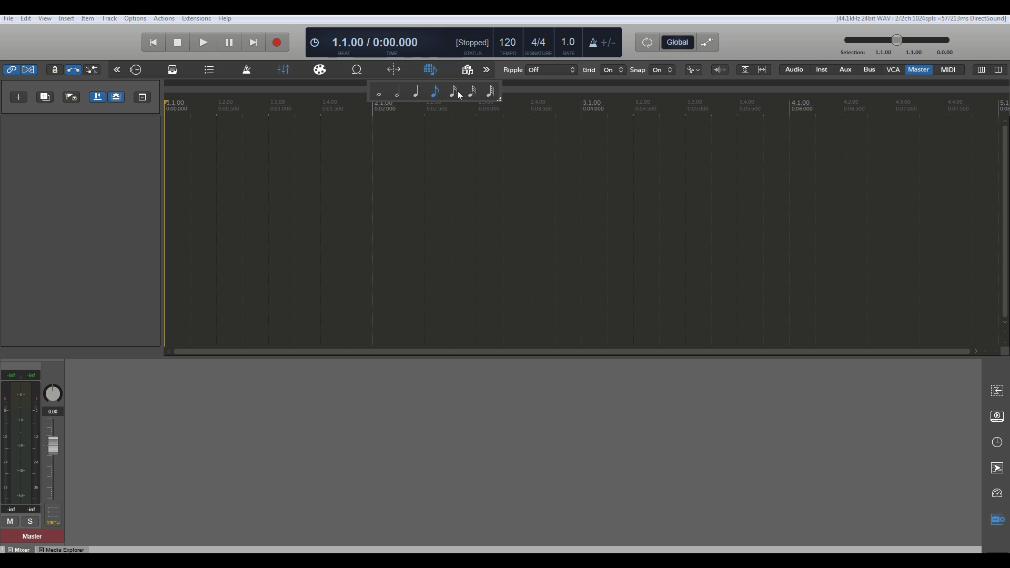
{"action": "left_click", "coordinate": [415, 91]}
- Close the grid note values toolbar, and open and close the toolbar of item splitting tools
{"action": "left_click", "coordinate": [429, 69]}
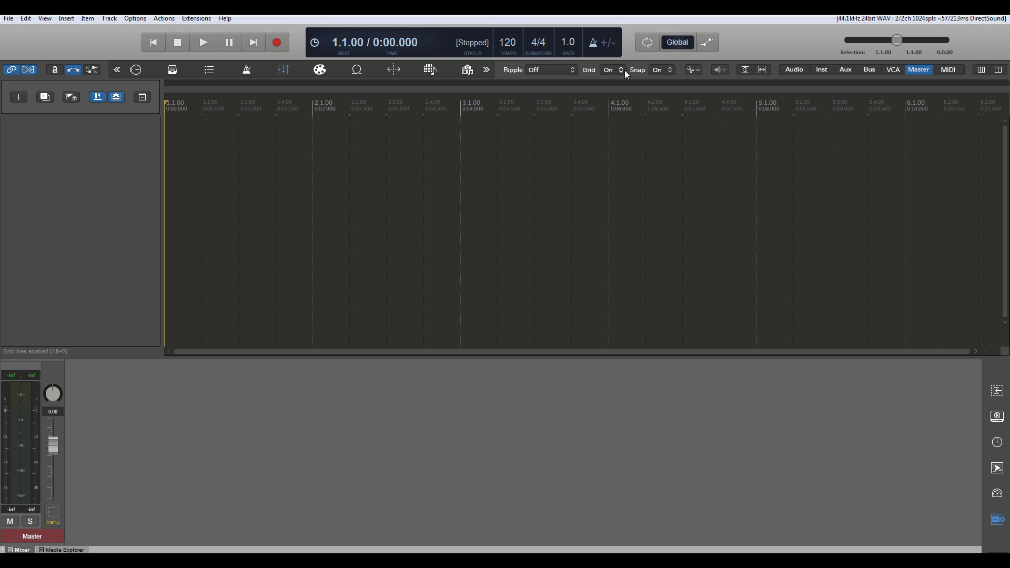
{"action": "left_click", "coordinate": [693, 70]}
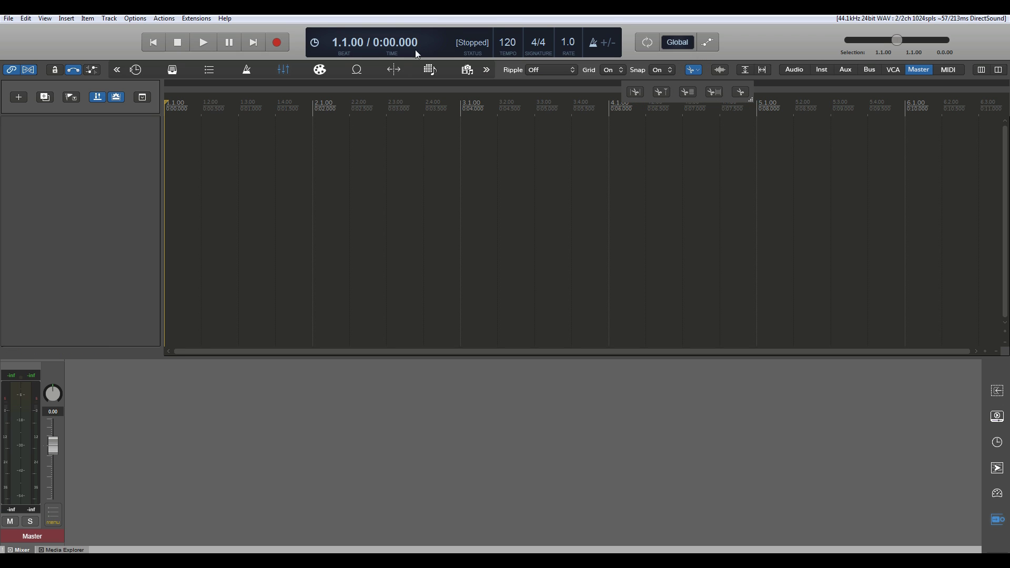
{"action": "left_click", "coordinate": [693, 71]}
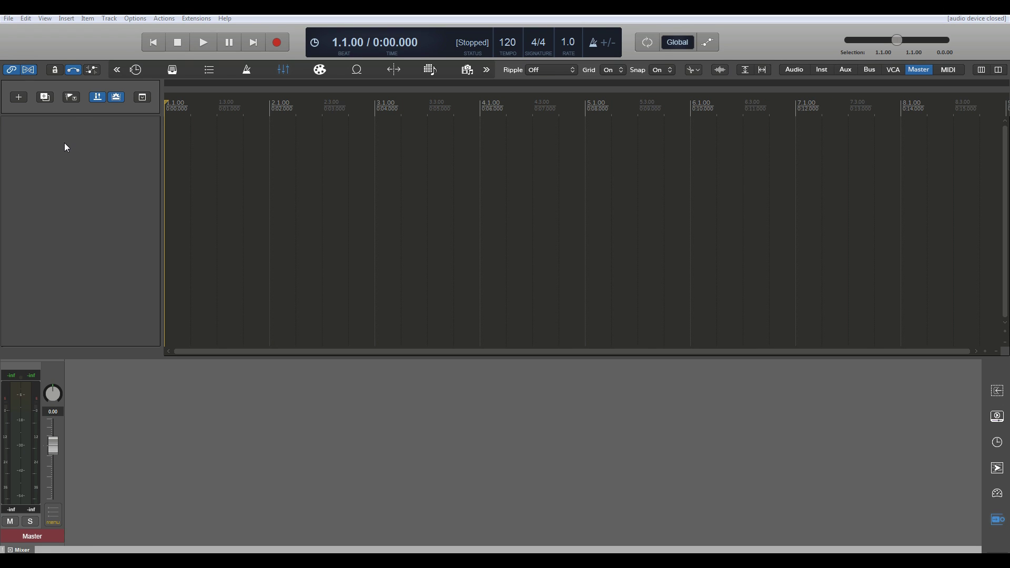
- Insert a new audio track and leave it unnamed
{"action": "right_click", "coordinate": [65, 143]}
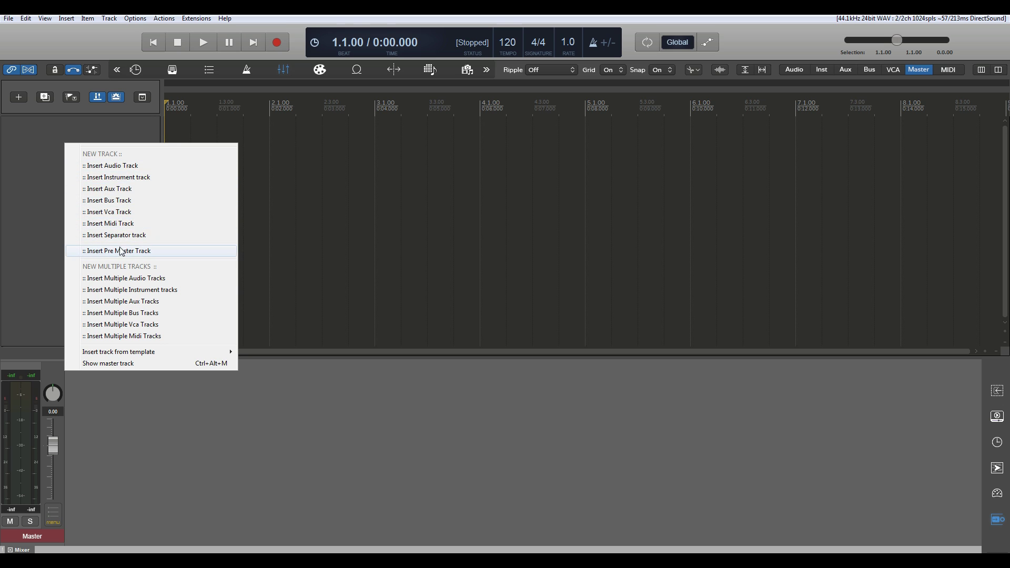
{"action": "left_click", "coordinate": [119, 166]}
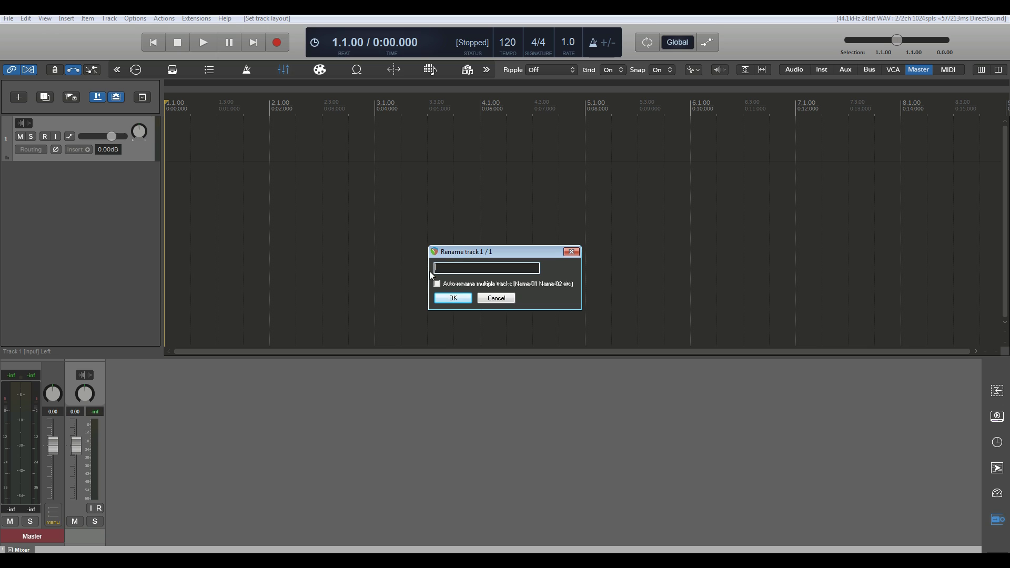
{"action": "left_click", "coordinate": [571, 251]}
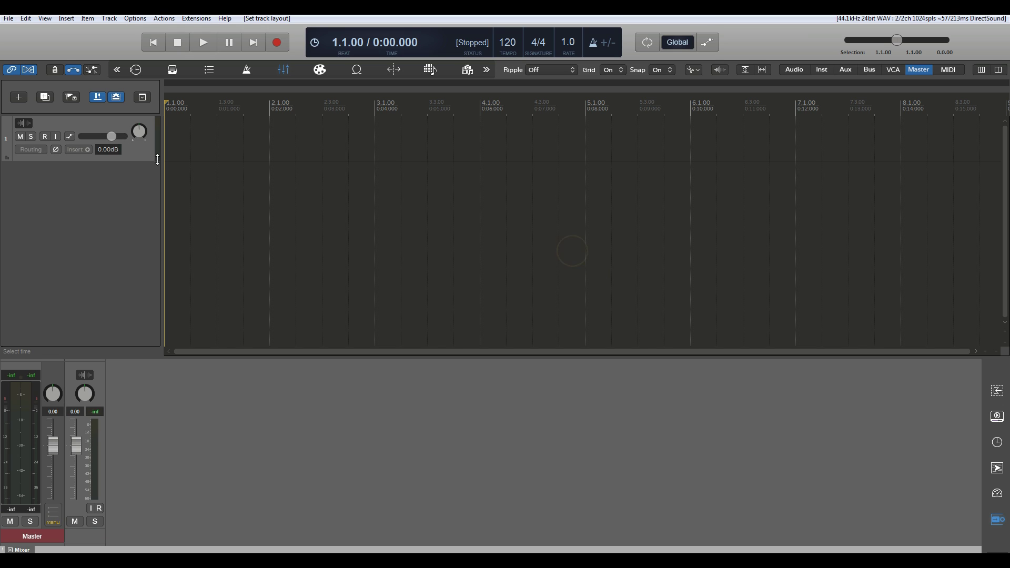
{"action": "left_click", "coordinate": [196, 19]}
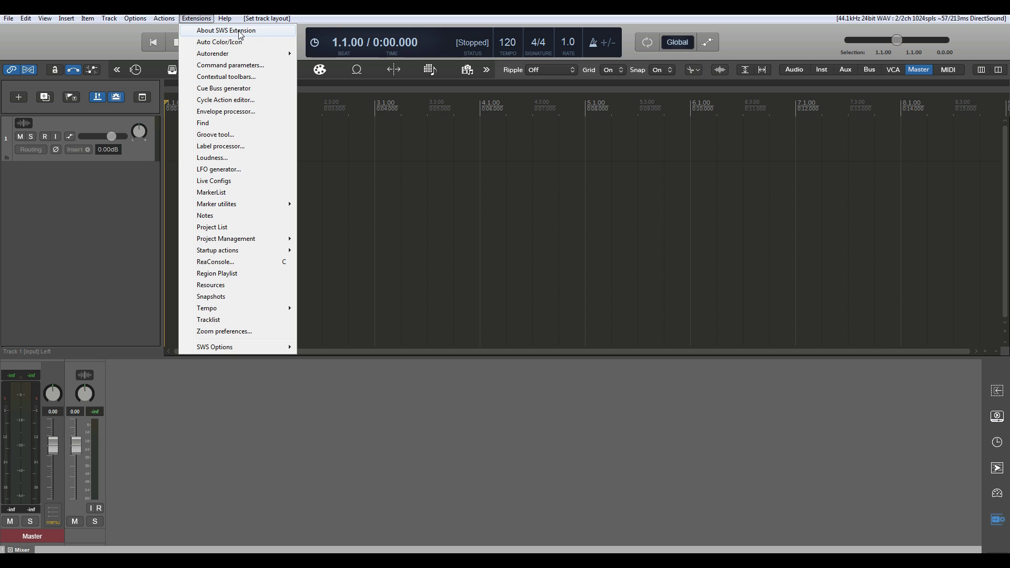
{"action": "left_click", "coordinate": [199, 21]}
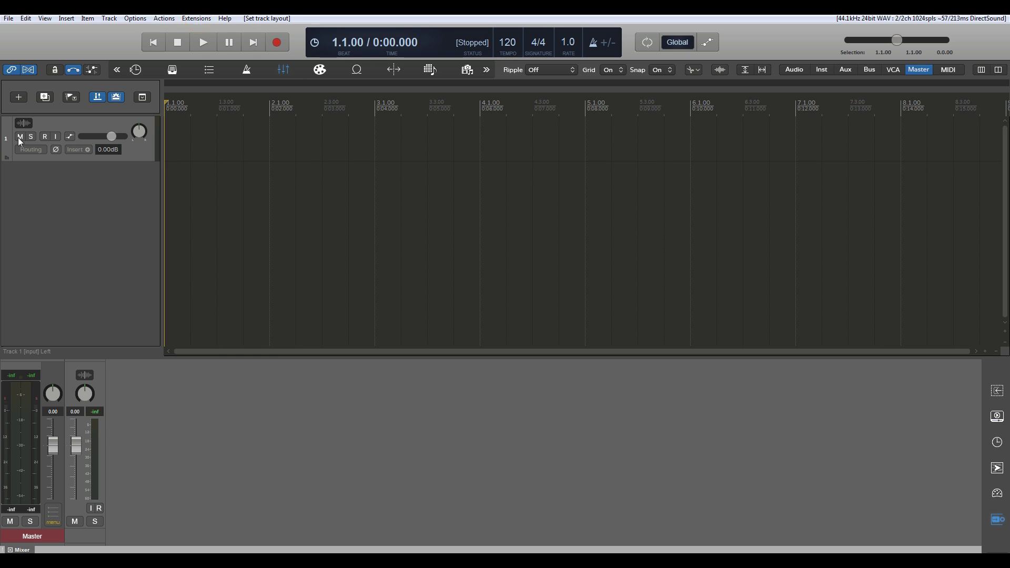
- Insert an instrument track below the audio track, leaving it unnamed and without a virtual instrument
{"action": "right_click", "coordinate": [53, 187]}
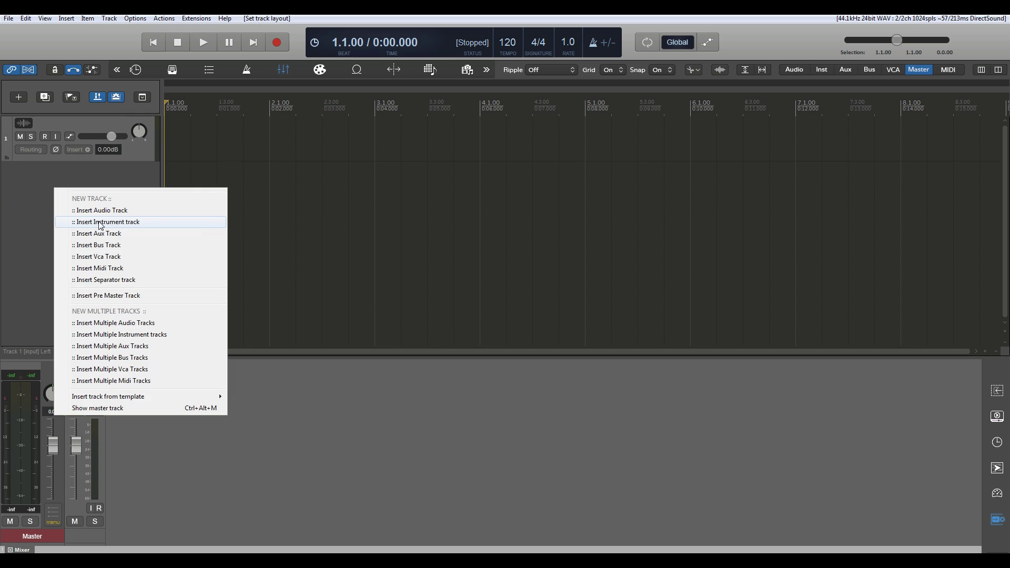
{"action": "left_click", "coordinate": [99, 221]}
{"action": "left_click", "coordinate": [577, 253]}
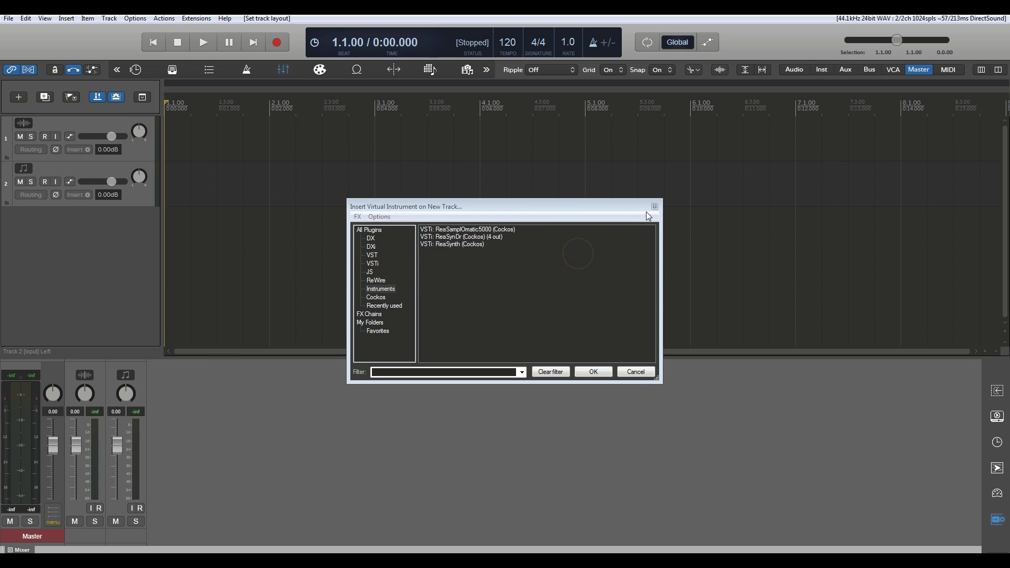
{"action": "left_click", "coordinate": [653, 207]}
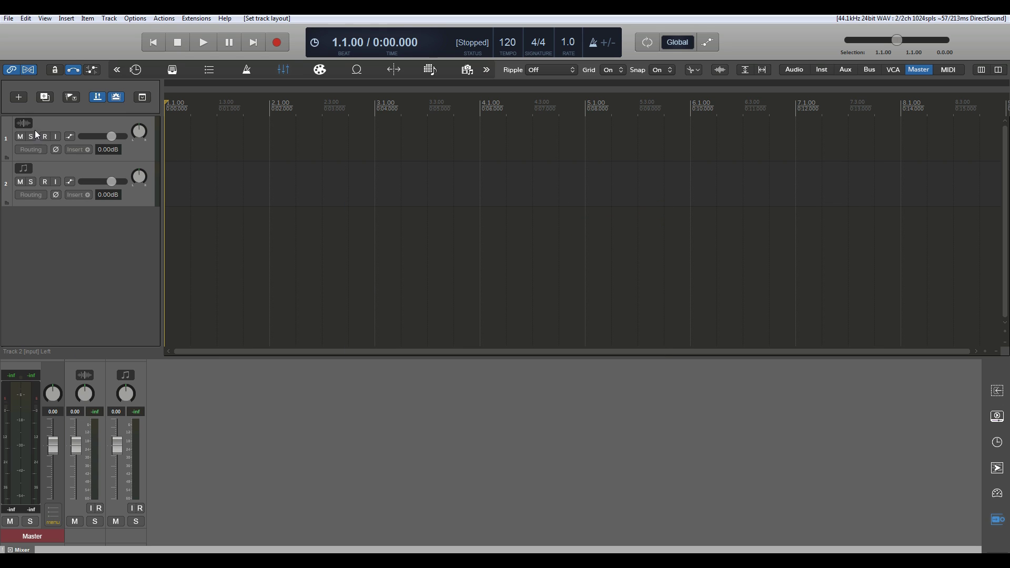
- Insert an unnamed bus track below the instrument track
{"action": "right_click", "coordinate": [18, 213]}
{"action": "left_click", "coordinate": [73, 270]}
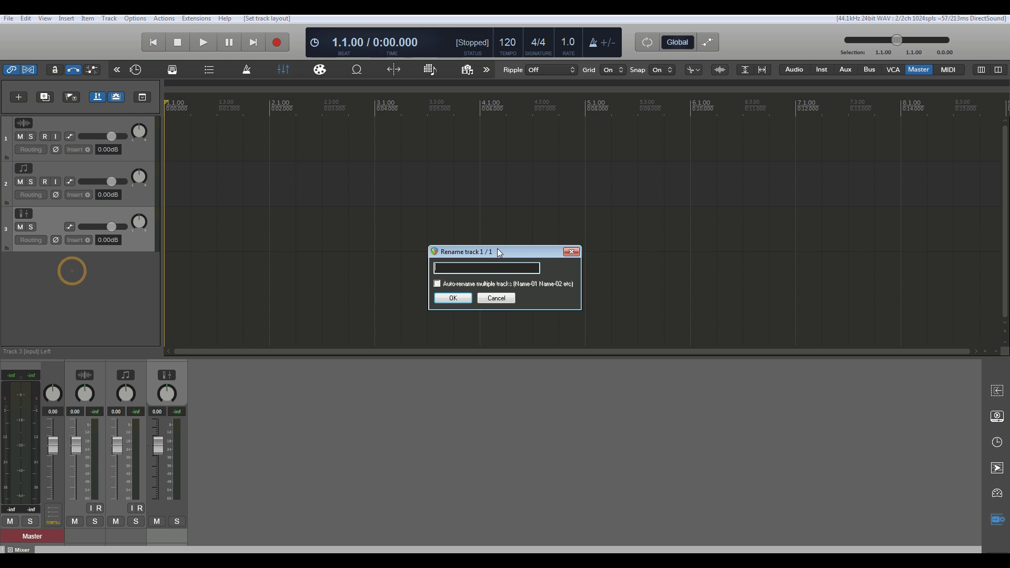
{"action": "left_click", "coordinate": [572, 252]}
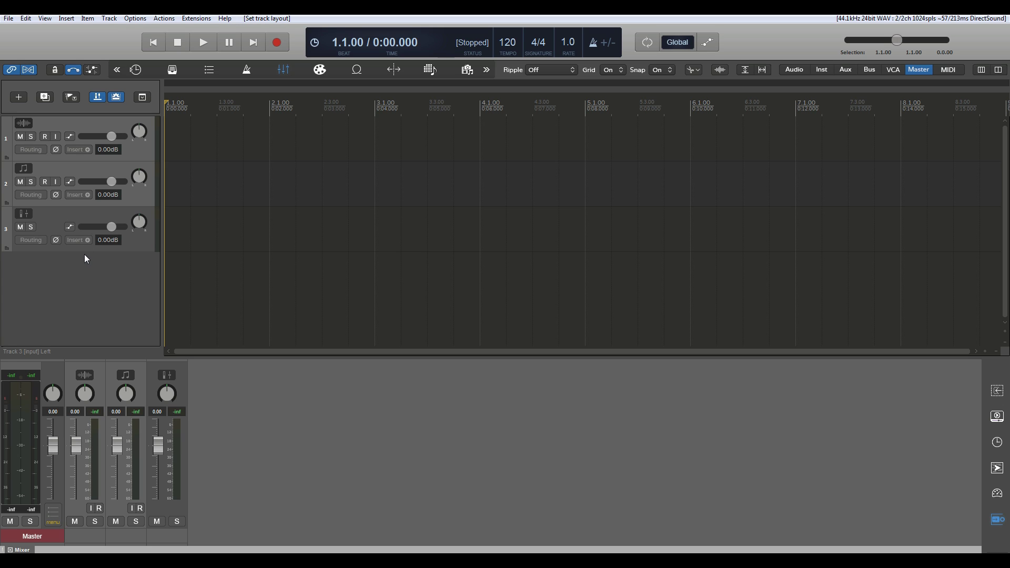
- Make the bus track slightly taller and insert an unnamed VCA track below it
{"action": "mouse_move", "coordinate": [84, 252]}
{"action": "left_mouse_down"}
{"action": "mouse_move", "coordinate": [87, 228]}
{"action": "mouse_move", "coordinate": [91, 260]}
{"action": "left_mouse_up"}
{"action": "right_click", "coordinate": [80, 295]}
{"action": "left_click", "coordinate": [133, 365]}
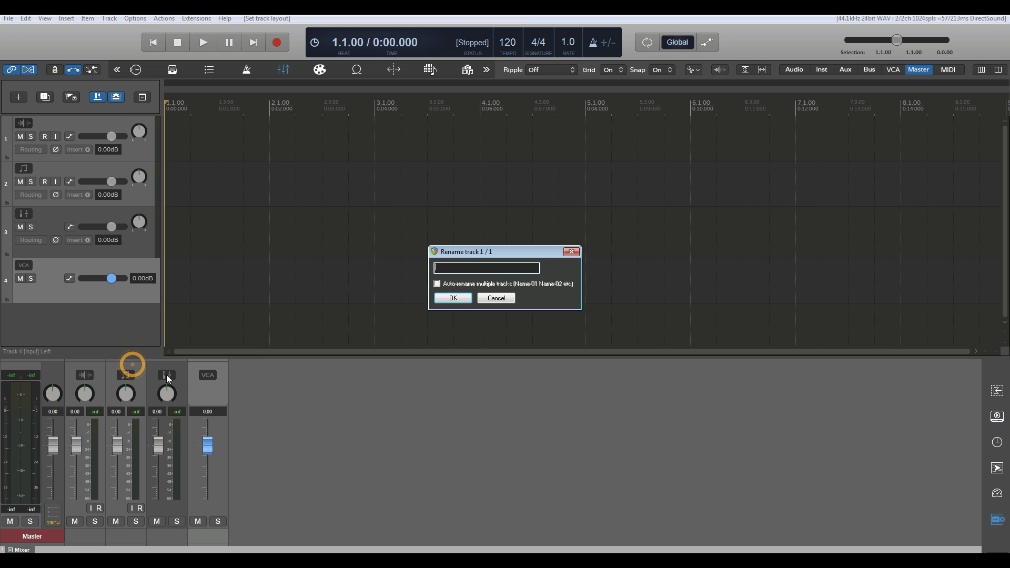
{"action": "left_click", "coordinate": [571, 252]}
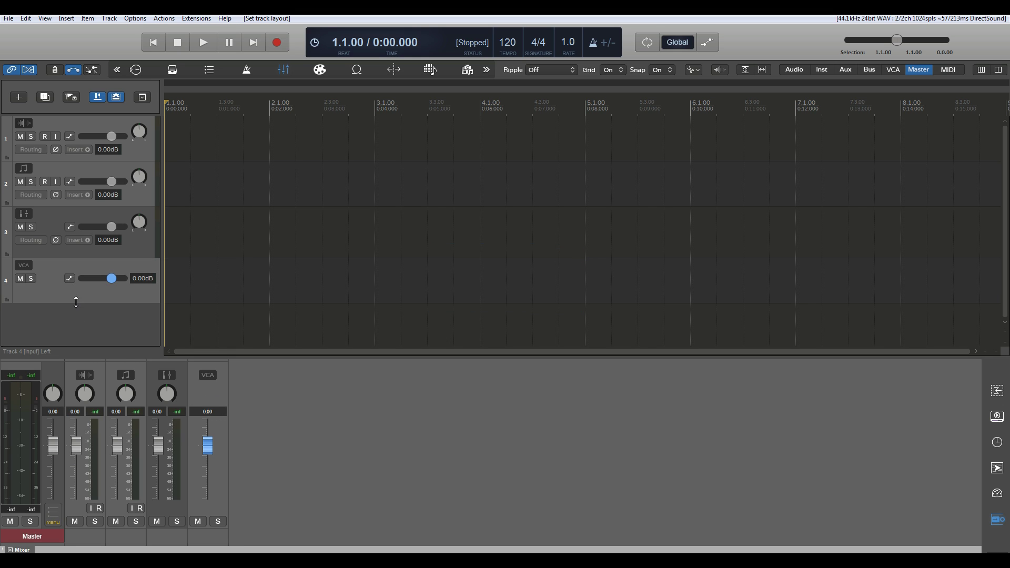
- Insert an unnamed pre-master track and lower its mixer fader to about -2.36 dB
{"action": "right_click", "coordinate": [62, 311]}
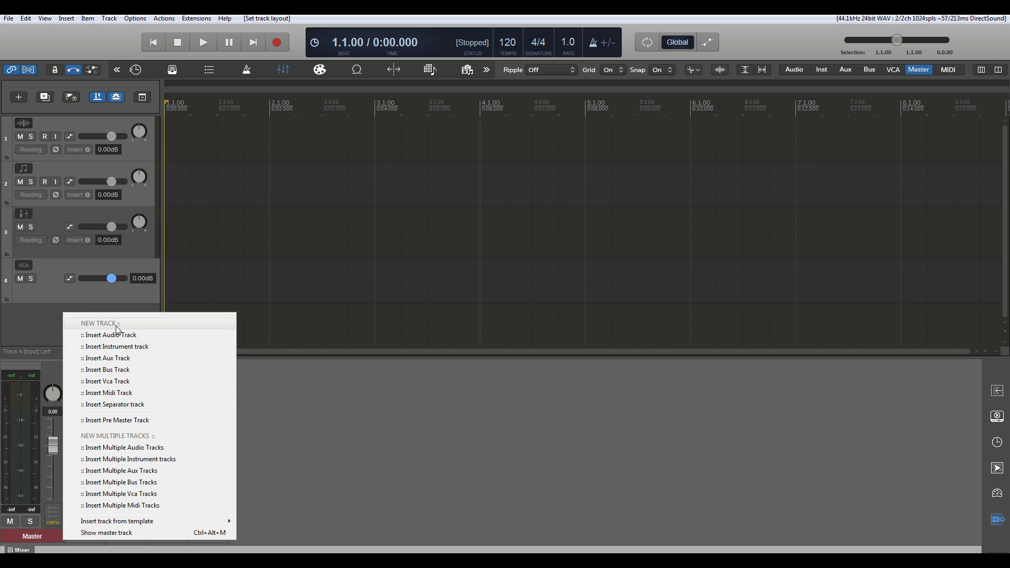
{"action": "left_click", "coordinate": [119, 420]}
{"action": "left_click", "coordinate": [570, 253]}
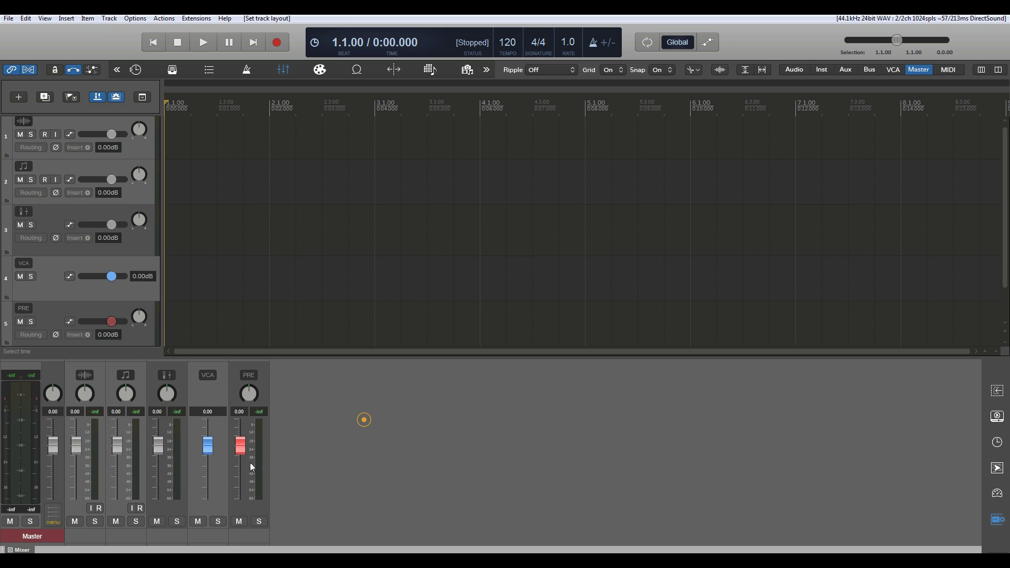
{"action": "left_click_drag", "start_coordinate": [240, 444], "coordinate": [302, 449]}
{"action": "scroll", "coordinate": [123, 213], "scroll_direction": "down", "scroll_amount": 2}
{"action": "scroll", "coordinate": [123, 213], "scroll_direction": "up", "scroll_amount": 2}
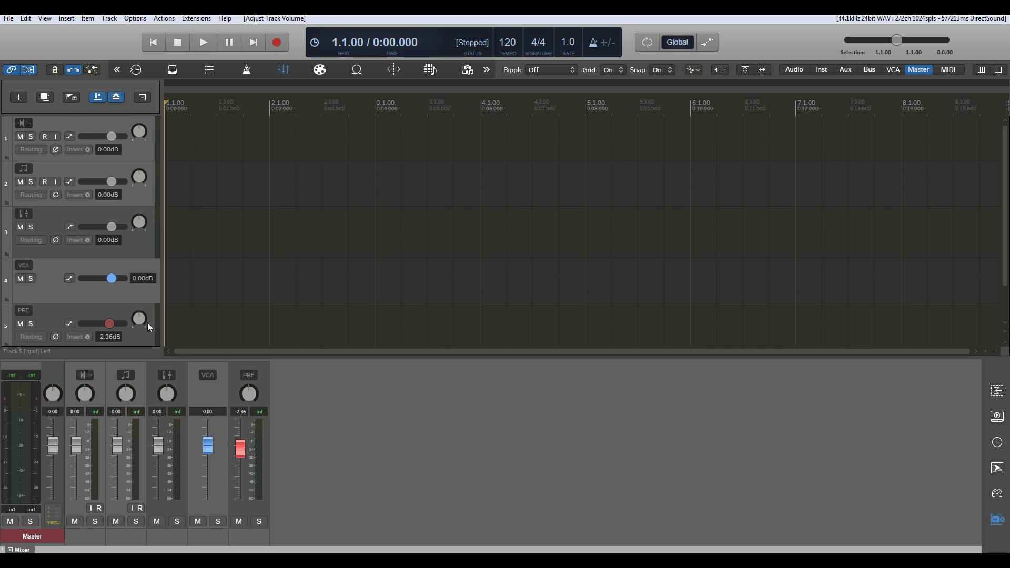
{"action": "left_click_drag", "start_coordinate": [323, 358], "coordinate": [371, 505]}
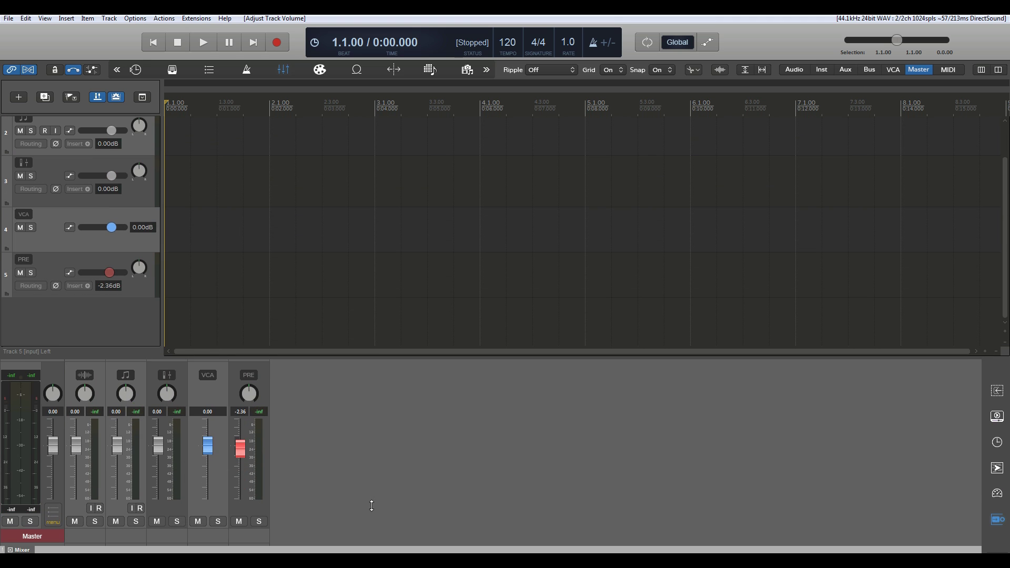
{"action": "right_click", "coordinate": [58, 319]}
{"action": "left_click", "coordinate": [29, 323]}
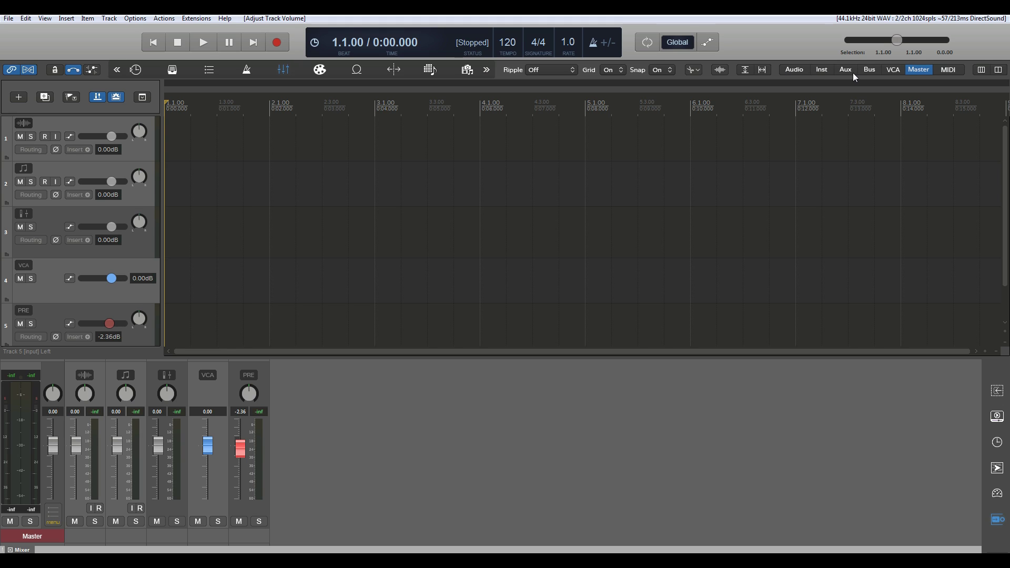
- Toggle the Master option off and on, and insert an unnamed audio track after the pre-master track
{"action": "left_click", "coordinate": [920, 69]}
{"action": "left_click", "coordinate": [920, 70]}
{"action": "left_click", "coordinate": [796, 69]}
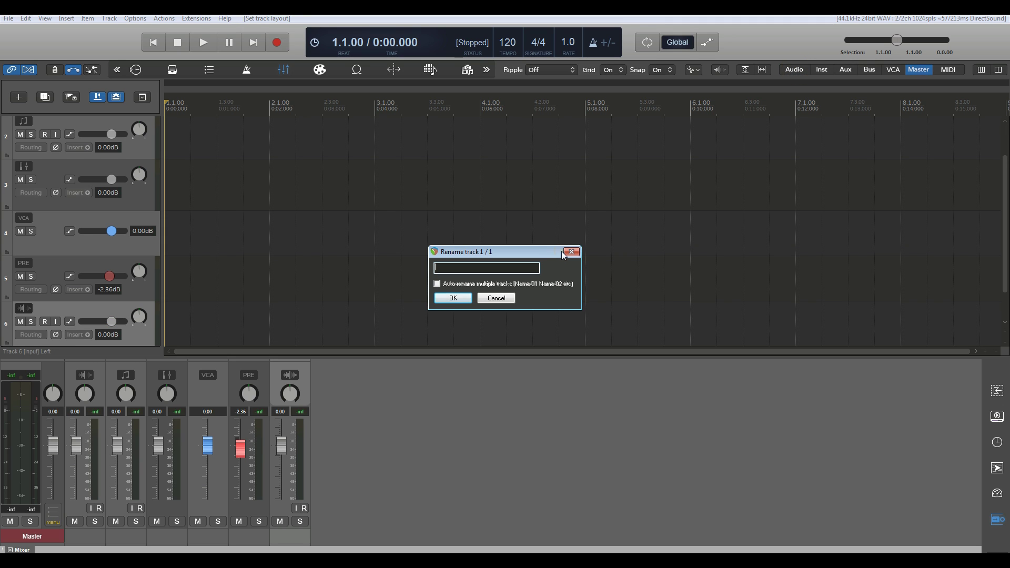
{"action": "left_click", "coordinate": [571, 252]}
- Insert a second instrument track, skipping both its name and the virtual instrument choice
{"action": "left_click", "coordinate": [825, 67]}
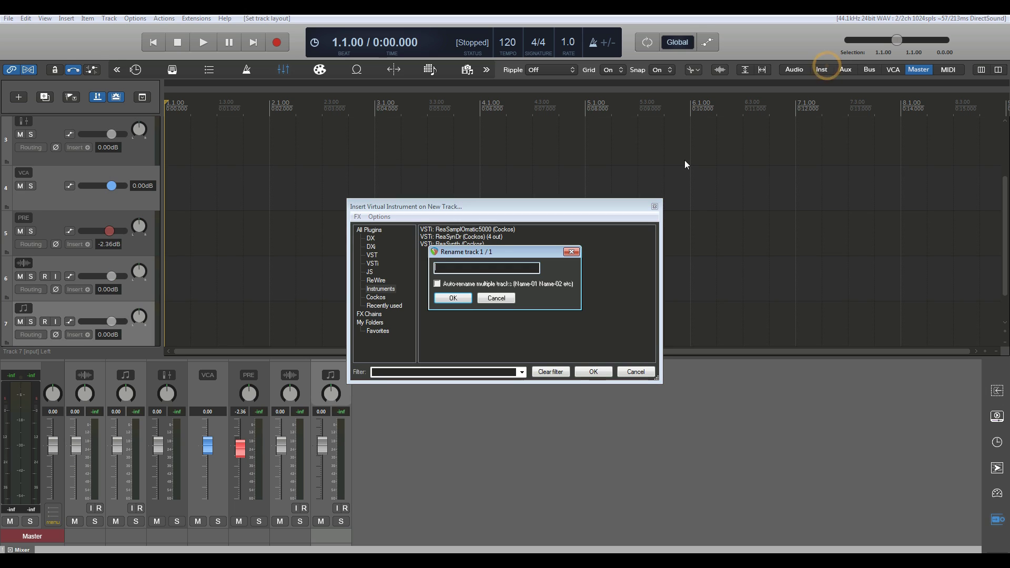
{"action": "left_click", "coordinate": [570, 251]}
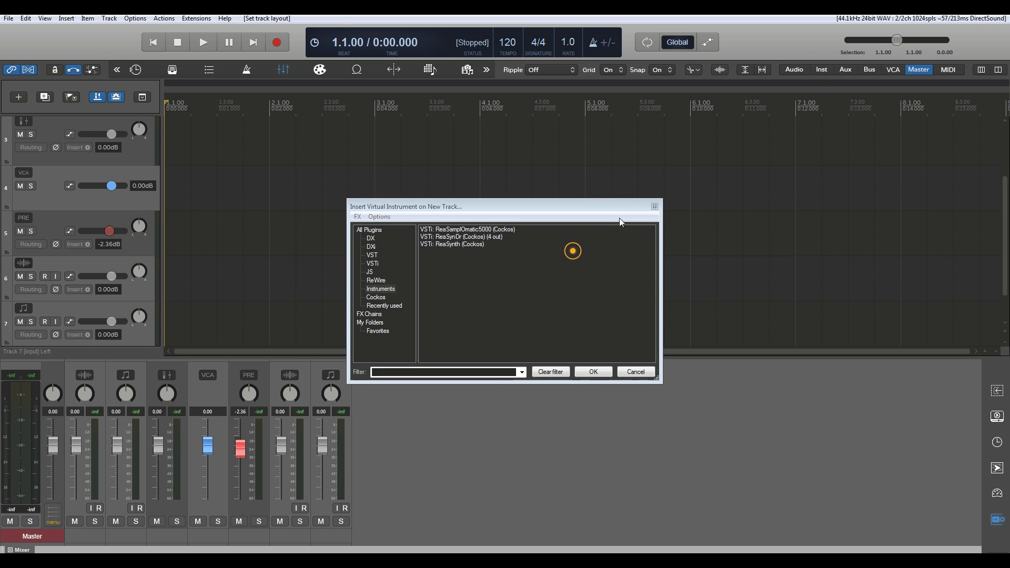
{"action": "left_click", "coordinate": [654, 207]}
- Insert an aux track and a MIDI track, leaving both unnamed
{"action": "left_click", "coordinate": [844, 69]}
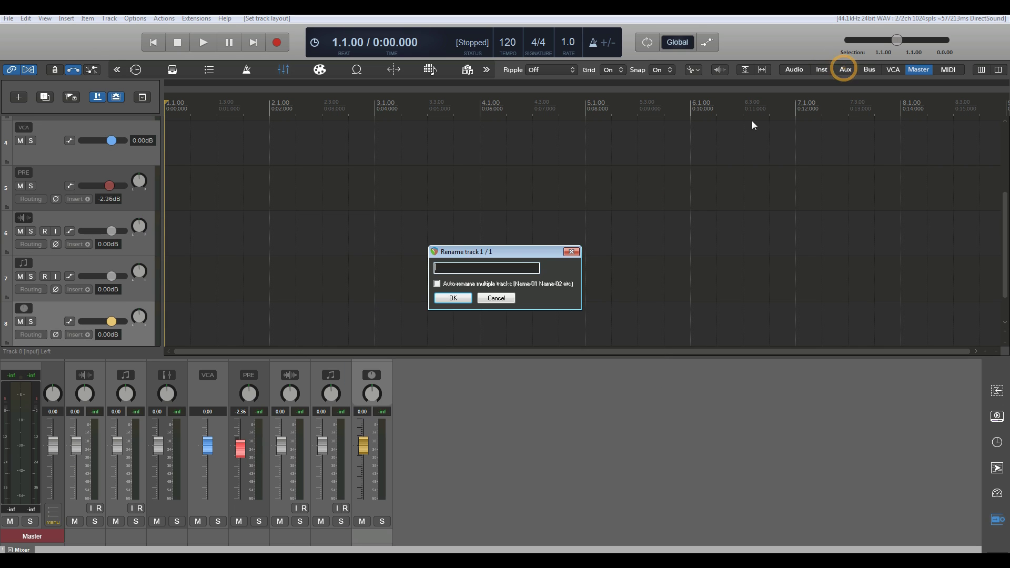
{"action": "left_click", "coordinate": [570, 251]}
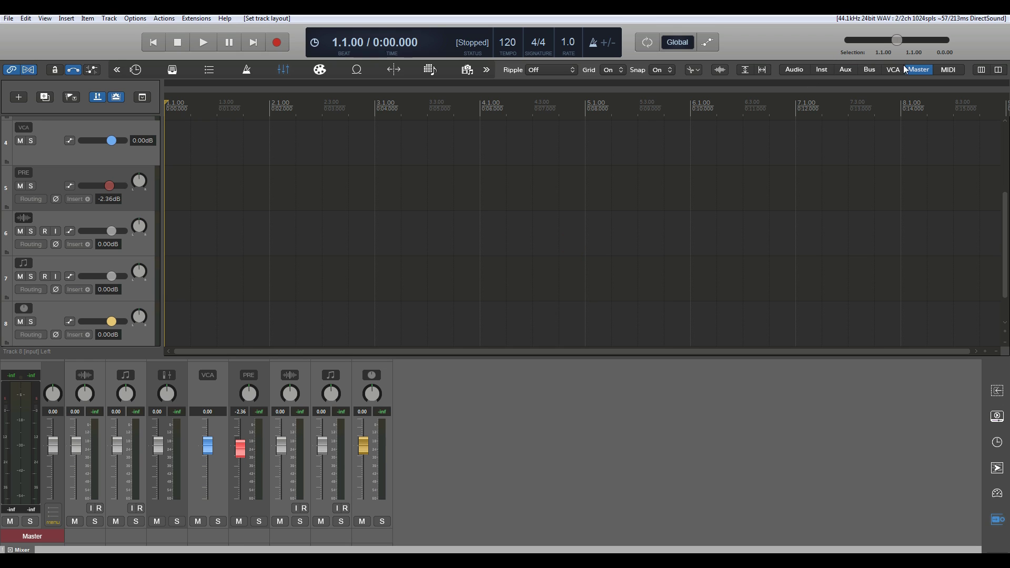
{"action": "left_click", "coordinate": [954, 70]}
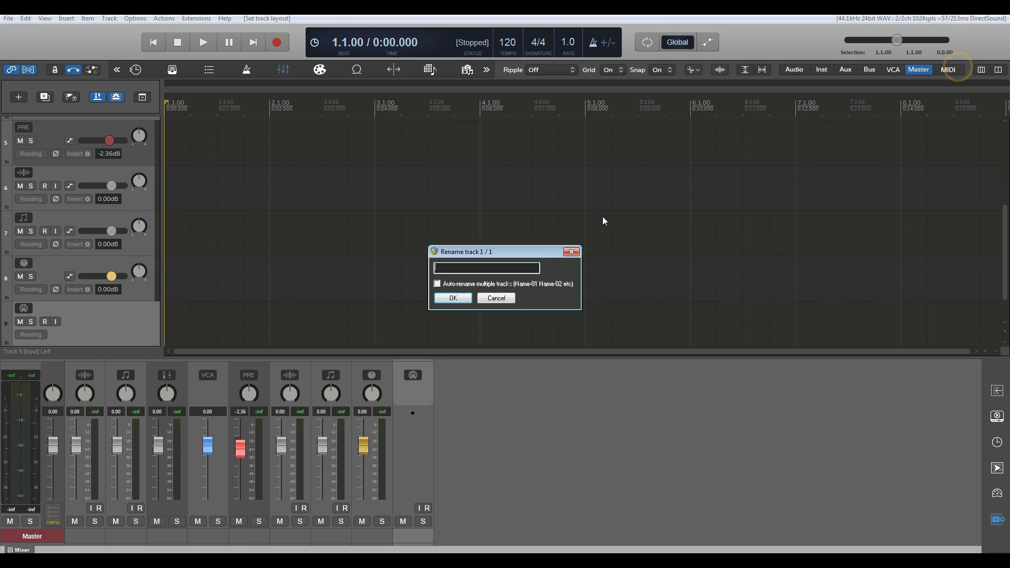
{"action": "left_click", "coordinate": [575, 252]}
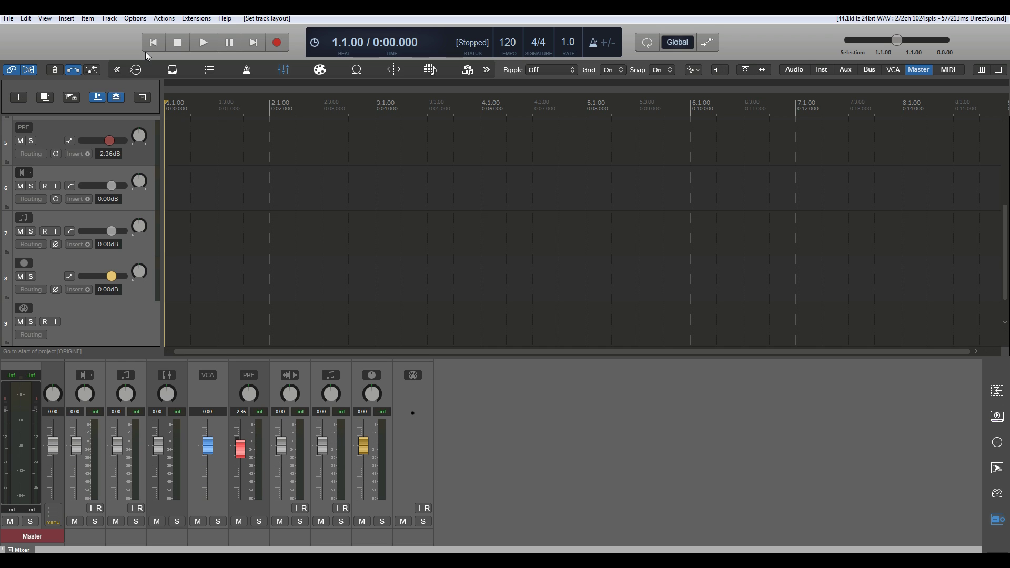
- Open the Track Manager, move its window aside to view the track list, and close it
{"action": "left_click", "coordinate": [44, 19]}
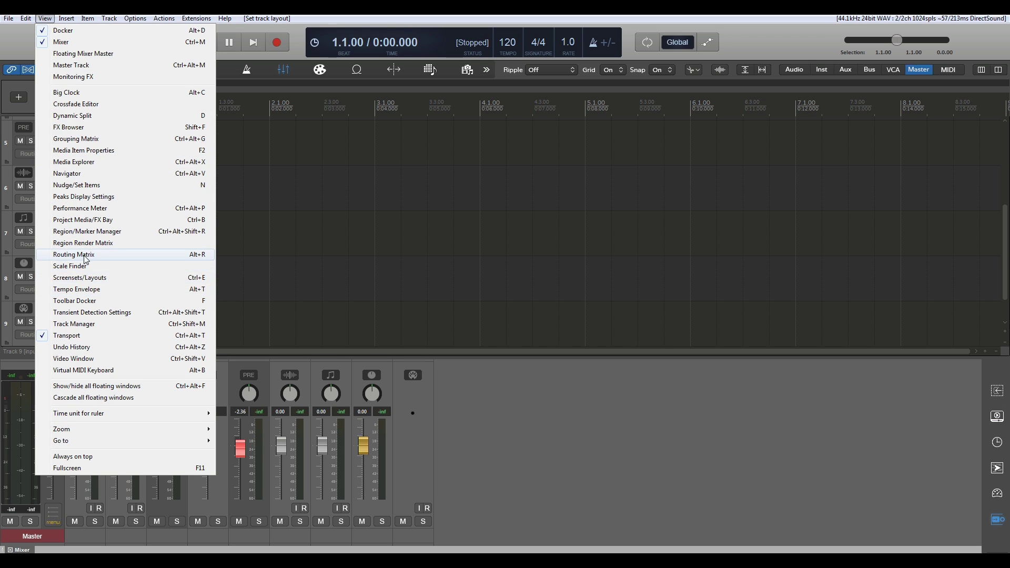
{"action": "left_click", "coordinate": [74, 324]}
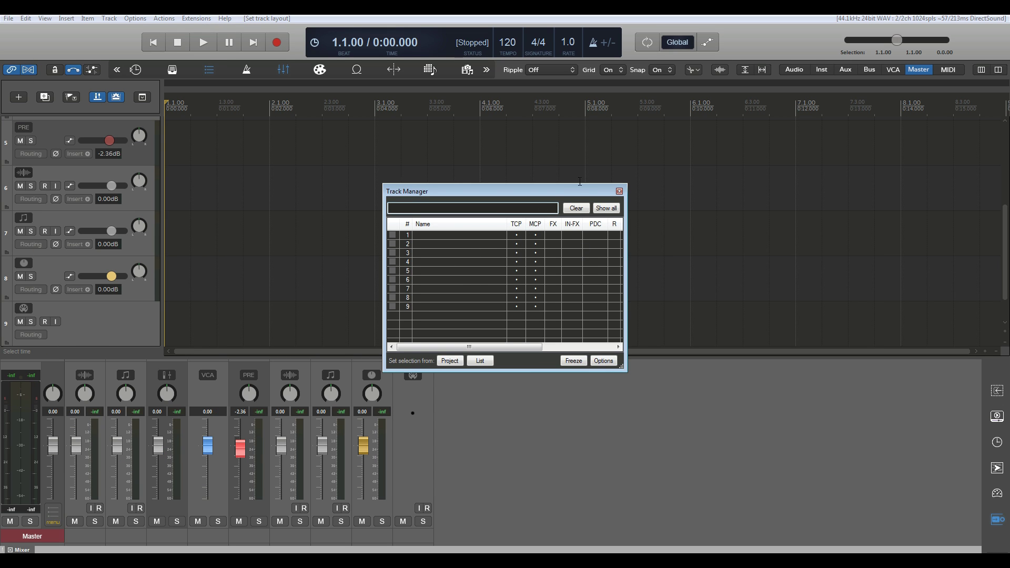
{"action": "left_click_drag", "start_coordinate": [579, 191], "coordinate": [629, 149]}
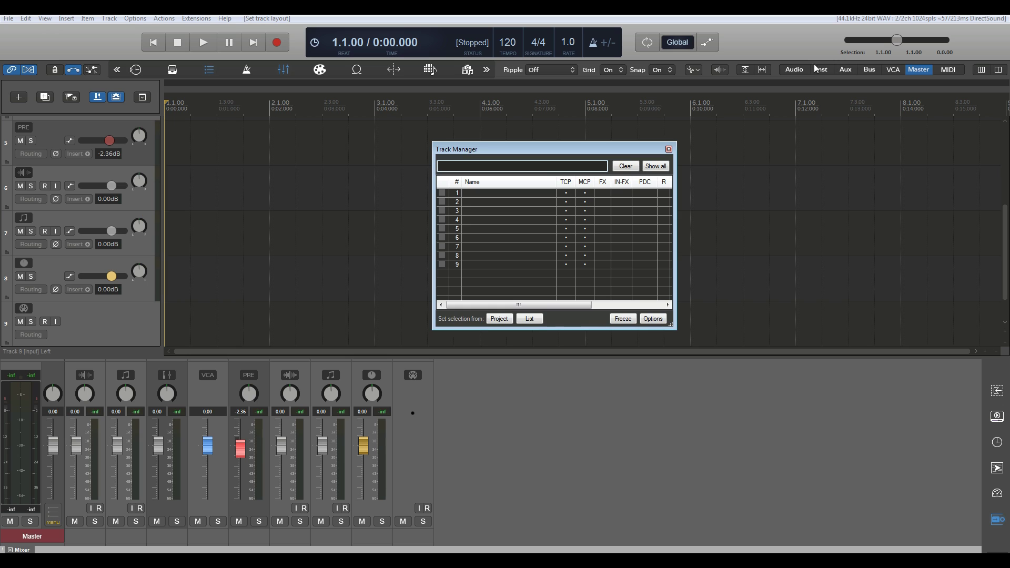
{"action": "left_click", "coordinate": [669, 149]}
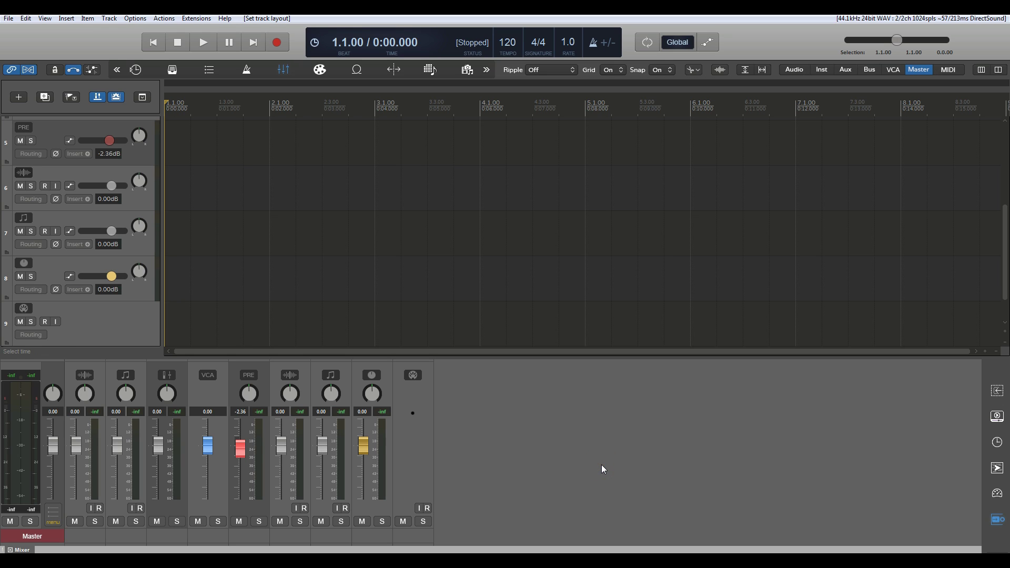
- Open and close the Routing Matrix and the Video Window, and open the Big Clock
{"action": "left_click", "coordinate": [996, 391]}
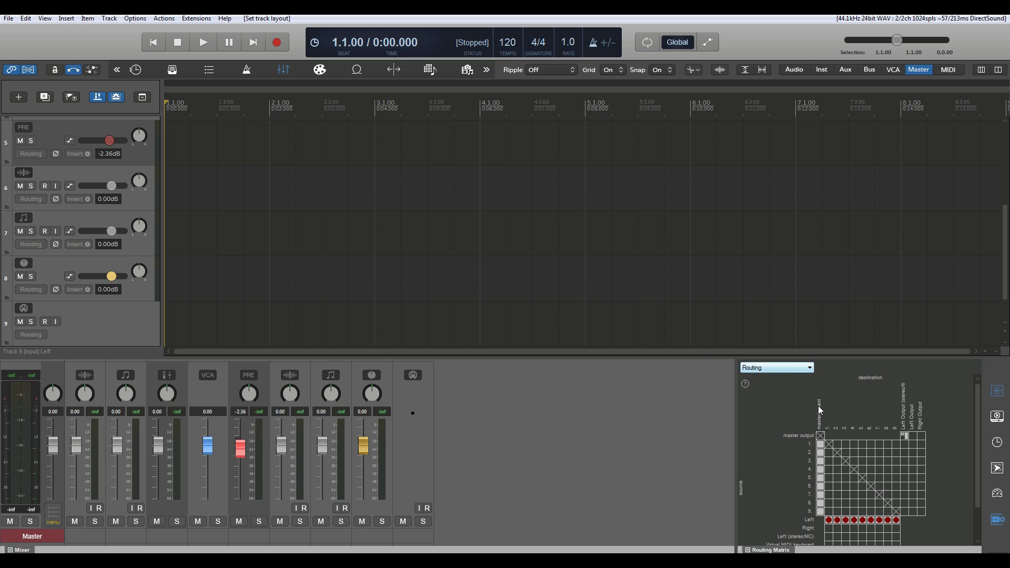
{"action": "left_click", "coordinate": [997, 390]}
{"action": "left_click", "coordinate": [997, 416]}
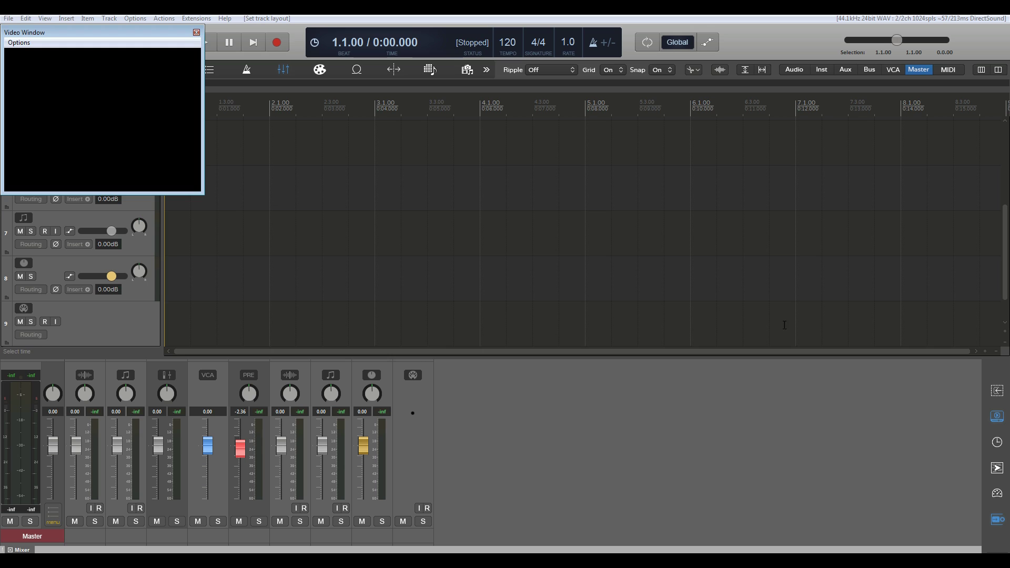
{"action": "left_click", "coordinate": [996, 416]}
{"action": "left_click", "coordinate": [996, 444]}
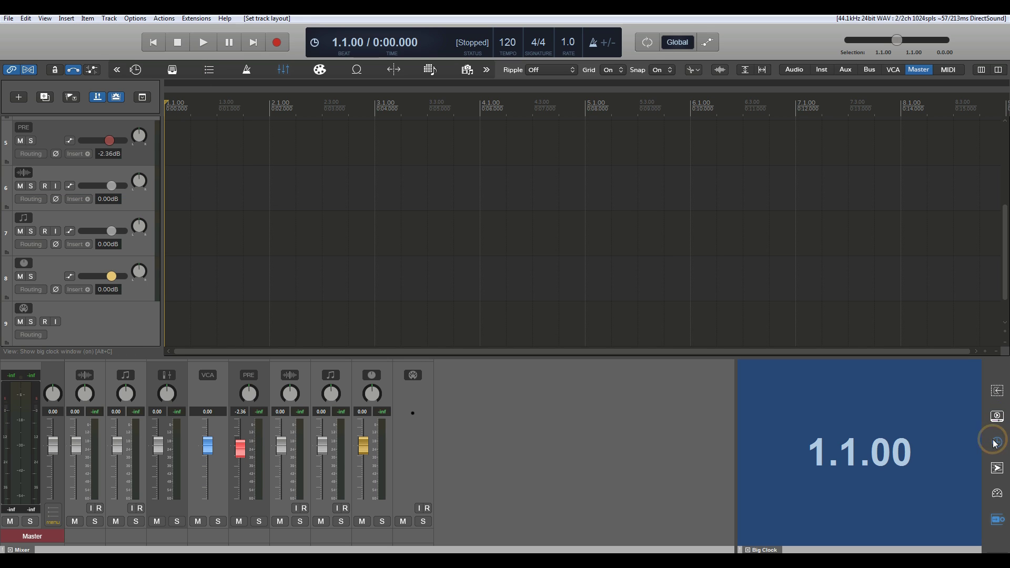
- Close the Big Clock, then open and close the Performance Meter
{"action": "left_click", "coordinate": [996, 443]}
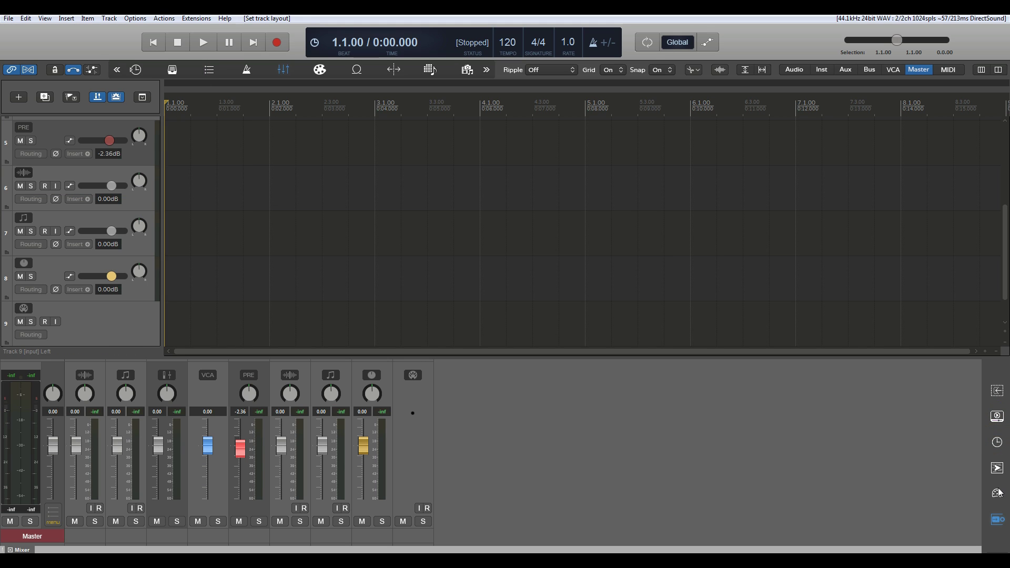
{"action": "left_click", "coordinate": [997, 494]}
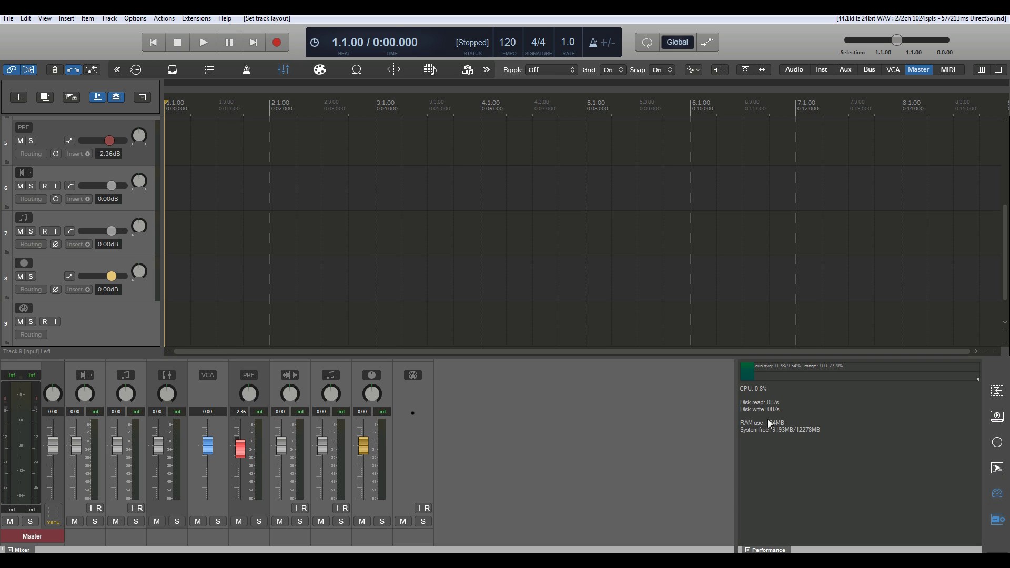
{"action": "left_click", "coordinate": [997, 493]}
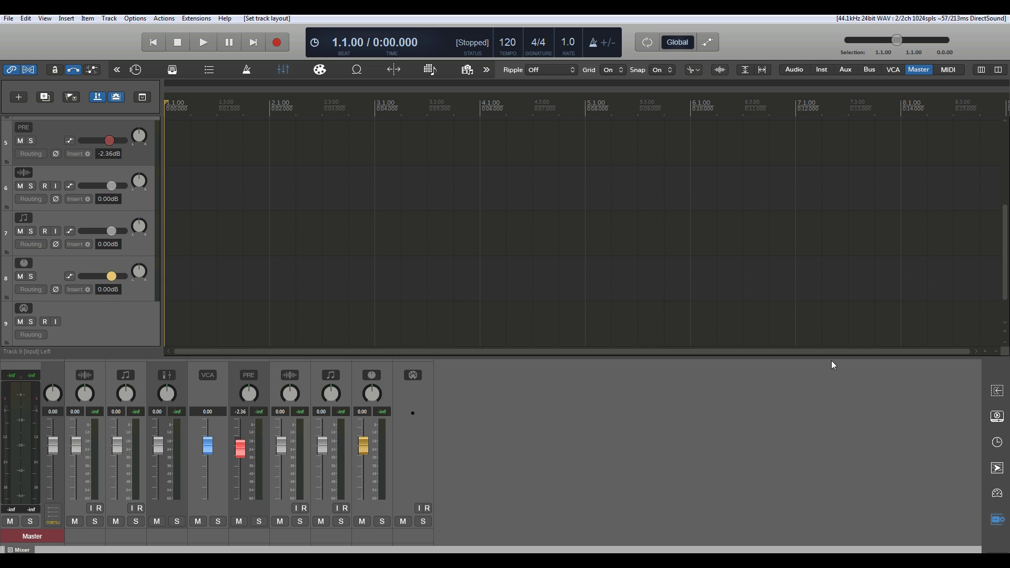
- Enlarge the mixer to expose the full channel strips with inserts, sends and routing, and shrink it back down
{"action": "left_click_drag", "start_coordinate": [831, 356], "coordinate": [844, 213]}
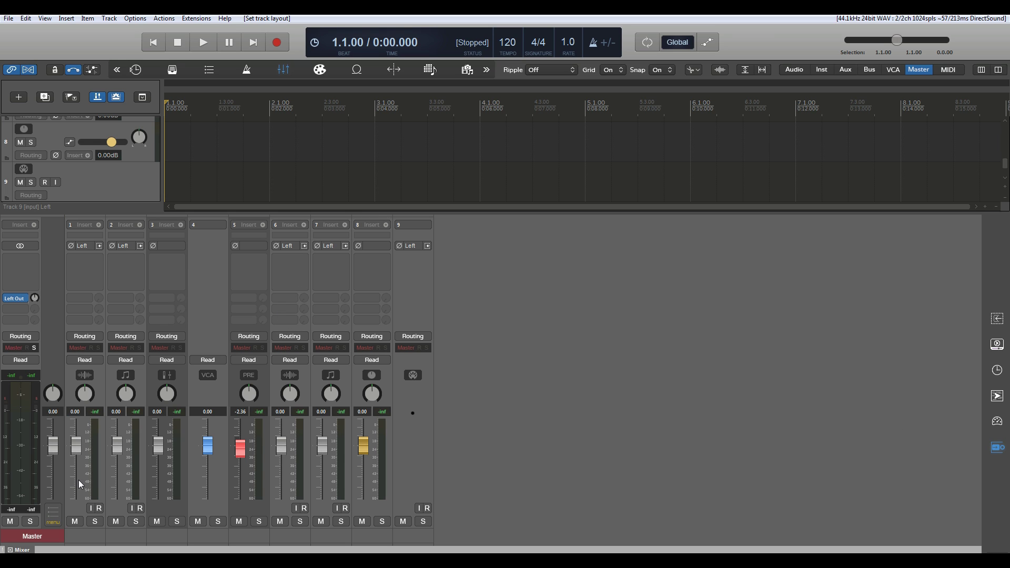
{"action": "left_click", "coordinate": [998, 448]}
{"action": "left_click", "coordinate": [997, 447]}
{"action": "left_click_drag", "start_coordinate": [650, 212], "coordinate": [647, 420]}
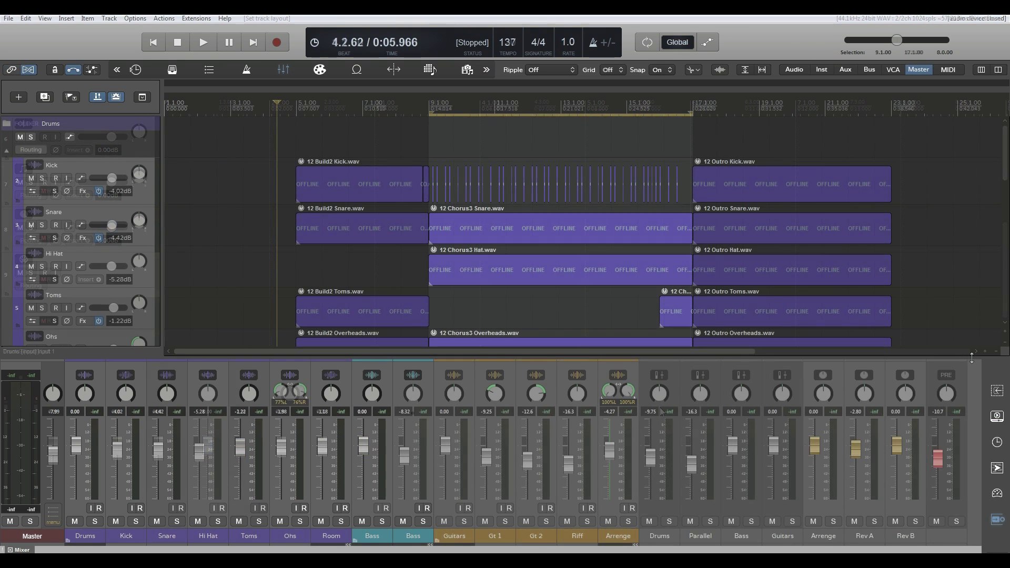
- Enlarge the mixer in the mix project to expose inserts and sends, and switch to the side mixer layout
{"action": "left_click_drag", "start_coordinate": [971, 358], "coordinate": [970, 238]}
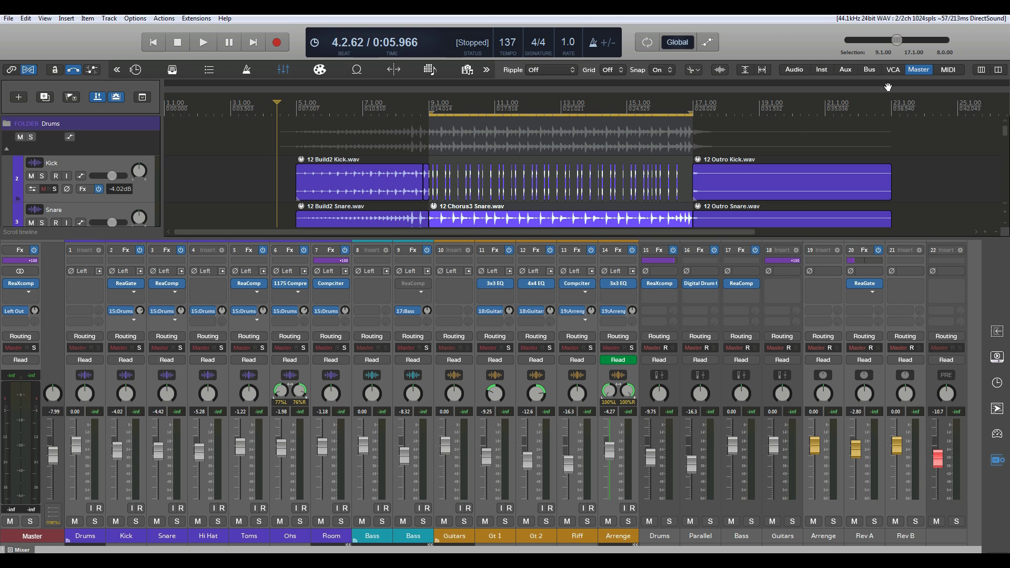
{"action": "left_click", "coordinate": [998, 70]}
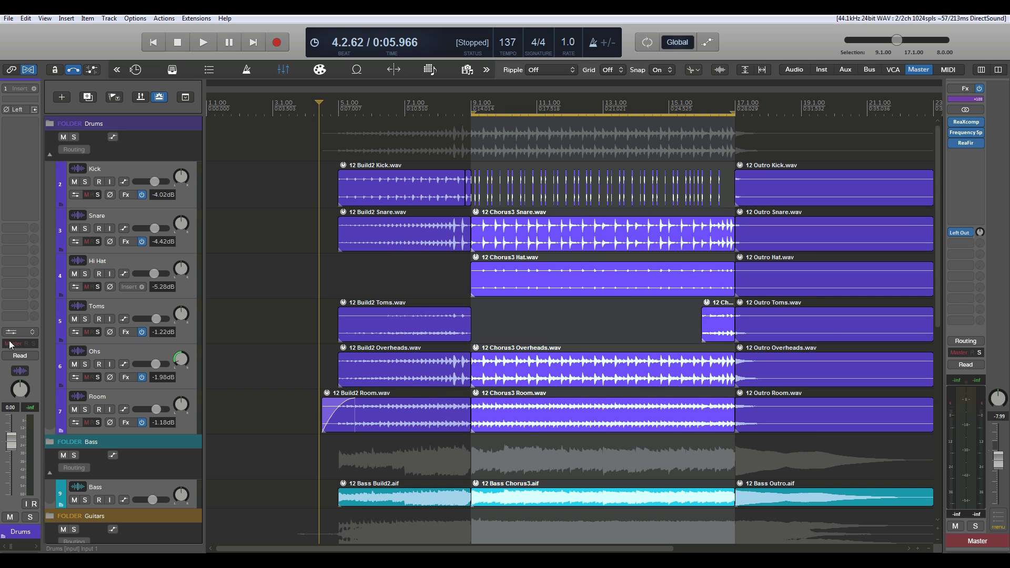
{"action": "scroll", "coordinate": [109, 305], "scroll_direction": "down", "scroll_amount": 5}
{"action": "scroll", "coordinate": [109, 305], "scroll_direction": "up", "scroll_amount": 5}
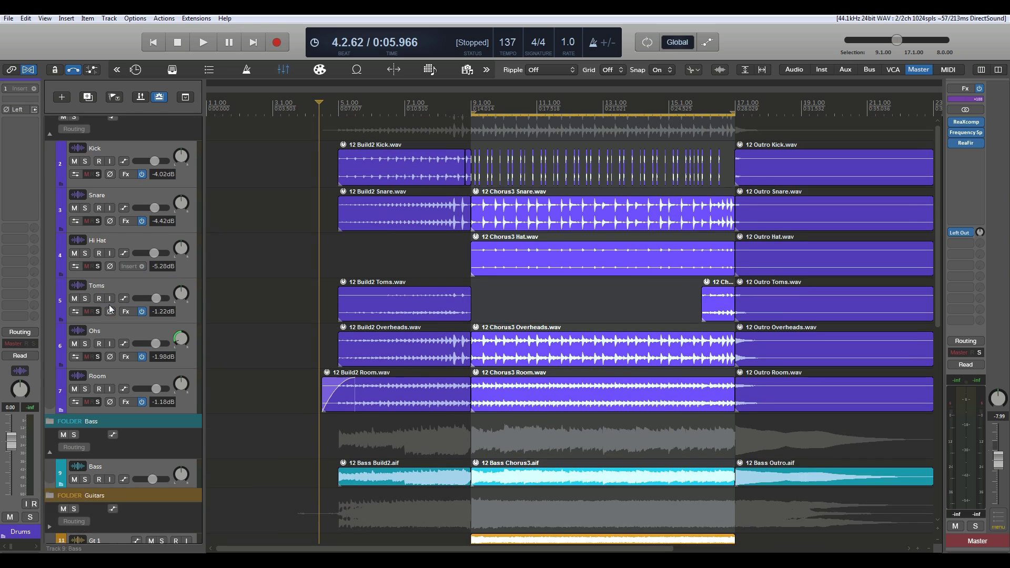
- Load the Master Right side window set from Screensets/Layouts and close that window
{"action": "left_click", "coordinate": [45, 18]}
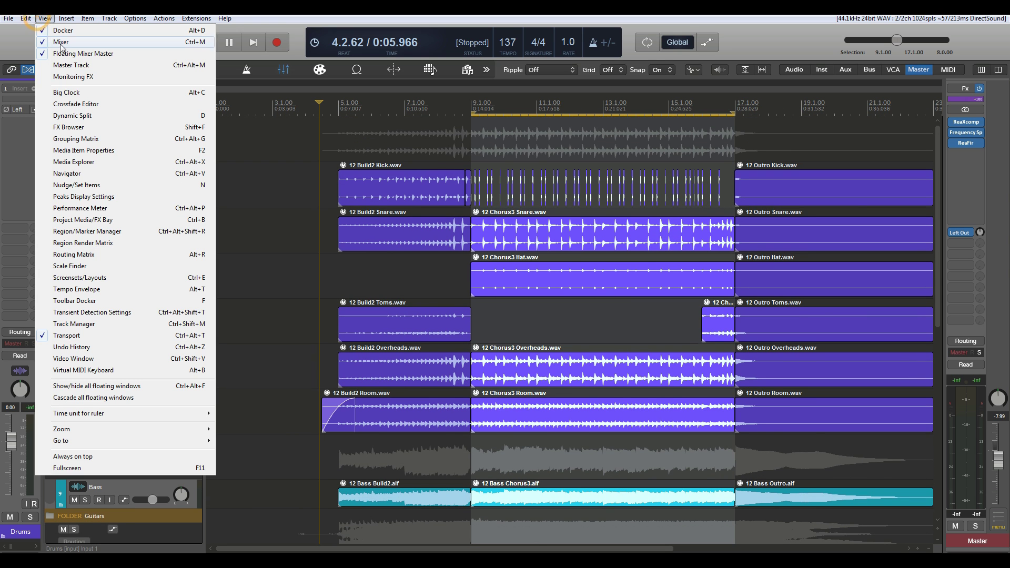
{"action": "left_click", "coordinate": [86, 279]}
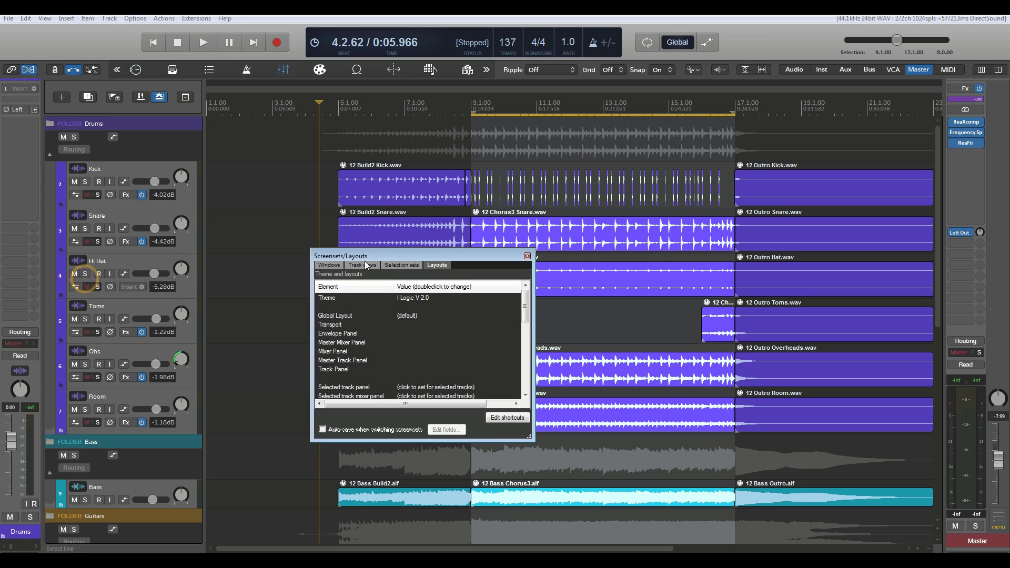
{"action": "left_click", "coordinate": [334, 265]}
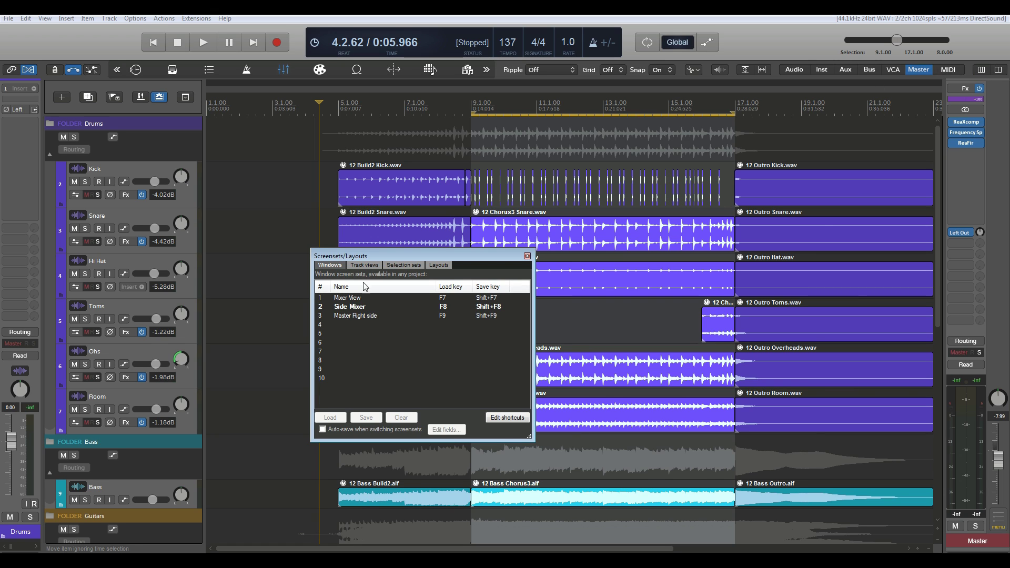
{"action": "double_click", "coordinate": [346, 316]}
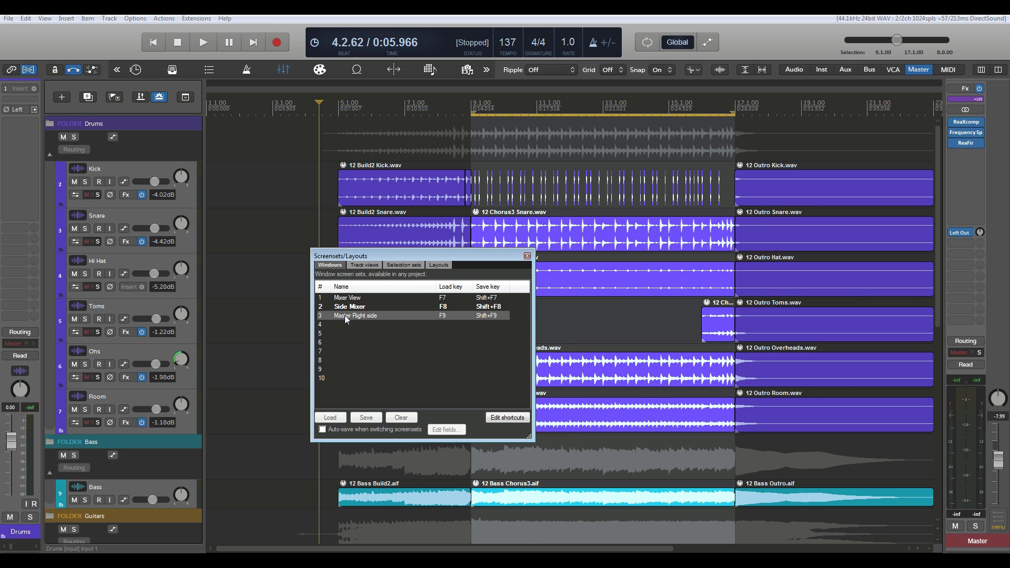
{"action": "left_click", "coordinate": [526, 256]}
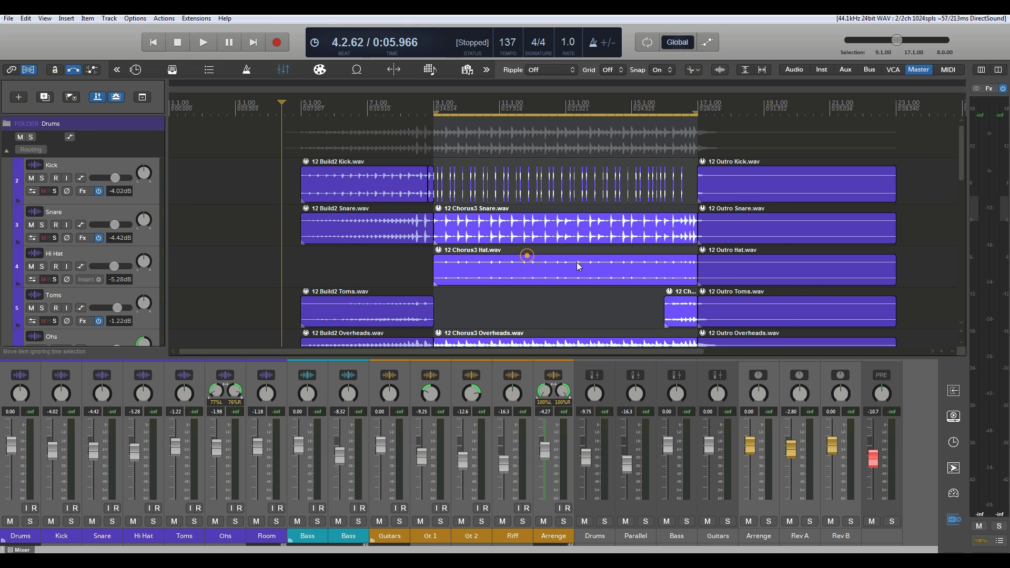
- Resize the mixer through several heights to examine which strip sections each one exposes, and return it to its compact height
{"action": "left_click_drag", "start_coordinate": [917, 358], "coordinate": [912, 303]}
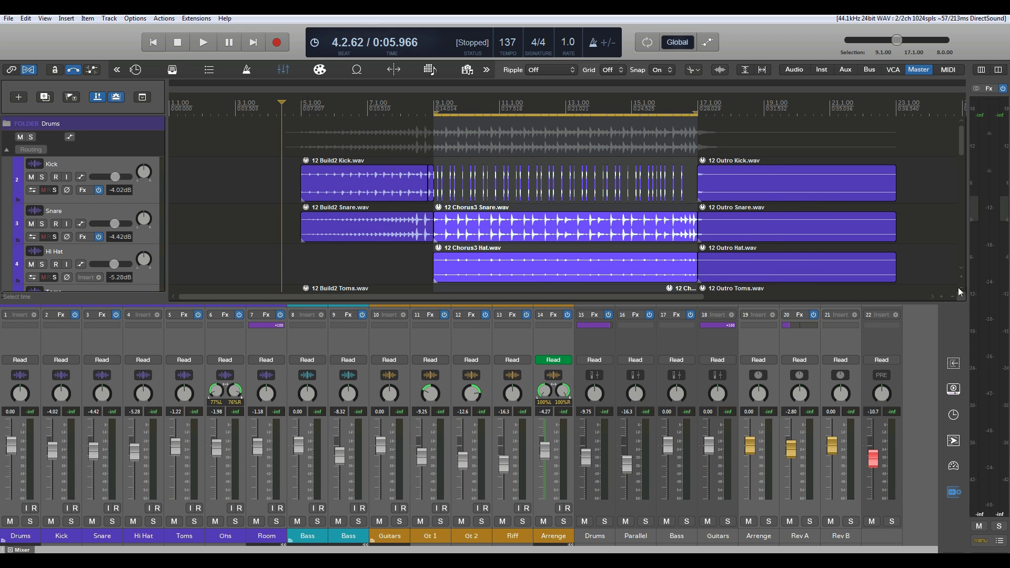
{"action": "left_click_drag", "start_coordinate": [922, 301], "coordinate": [916, 270]}
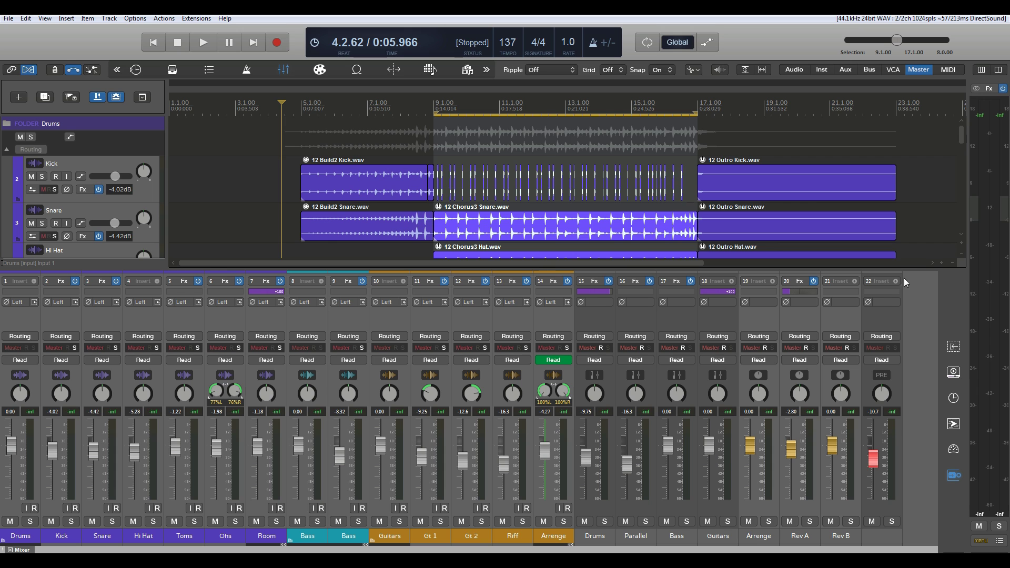
{"action": "left_click_drag", "start_coordinate": [911, 270], "coordinate": [918, 237]}
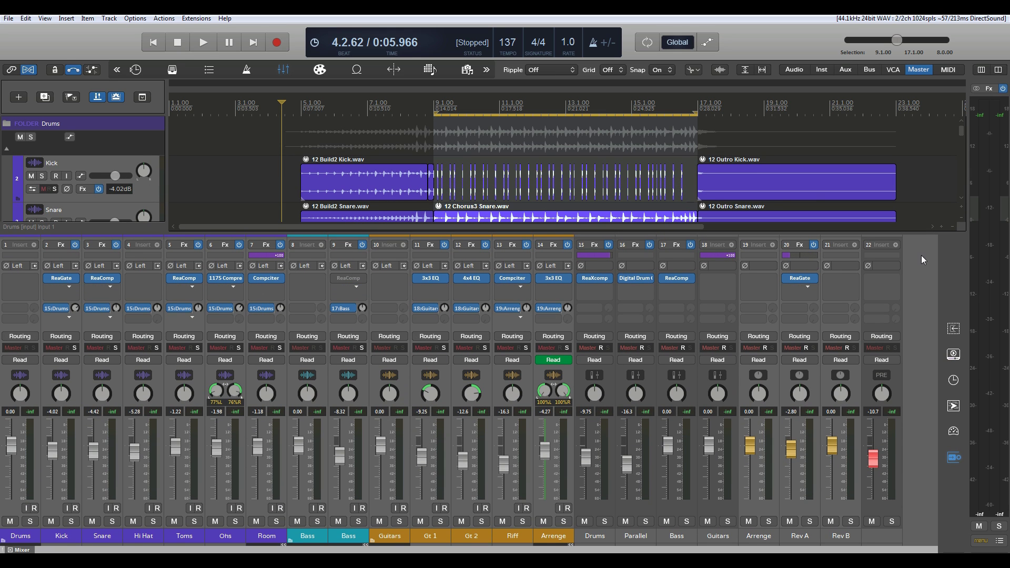
{"action": "left_click_drag", "start_coordinate": [921, 233], "coordinate": [920, 261]}
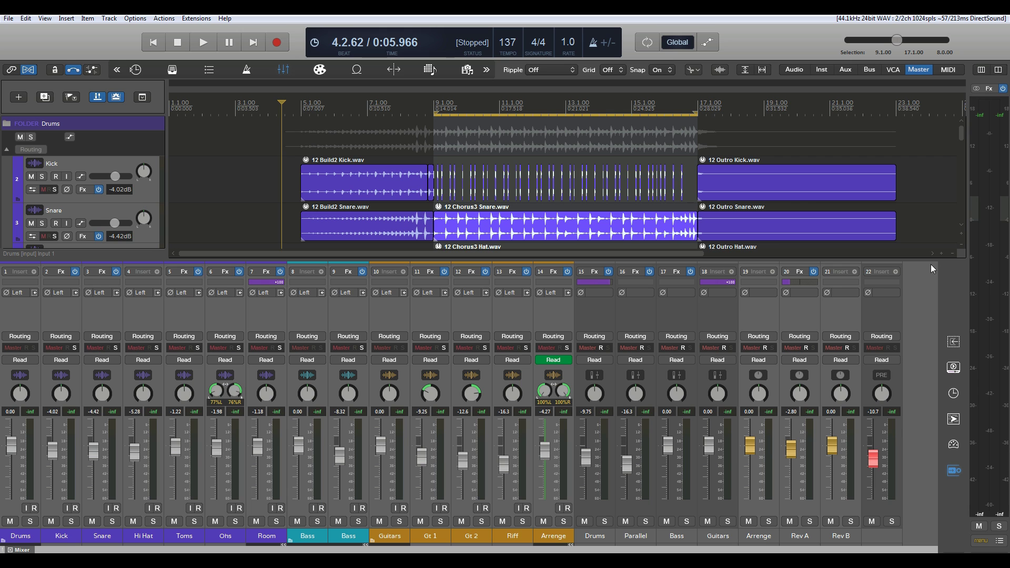
{"action": "left_click_drag", "start_coordinate": [920, 262], "coordinate": [954, 360]}
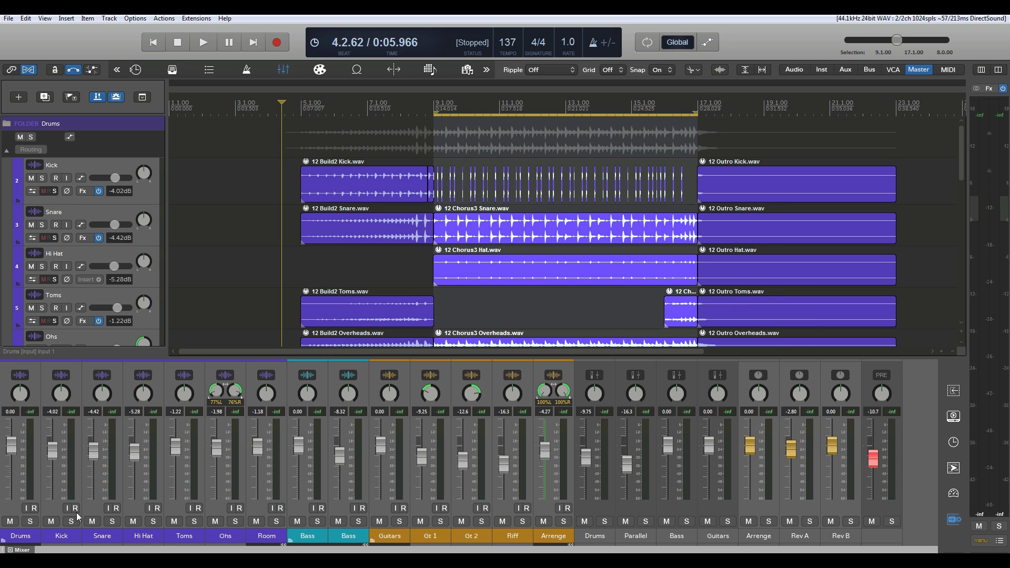
- Reset the Kick channel's volume to 0.00 dB in the mixer and select the Snare channel
{"action": "left_click", "coordinate": [55, 492]}
{"action": "double_click", "coordinate": [55, 488]}
{"action": "left_click", "coordinate": [90, 487]}
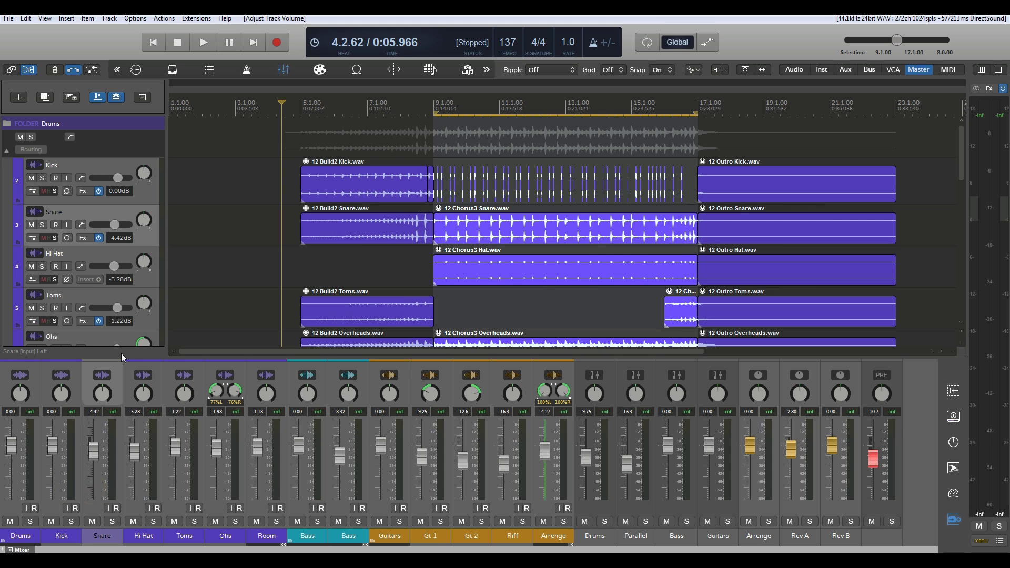
- Try the Aux Narrow mixer panel layout on the Rev B track and undo it
{"action": "left_click", "coordinate": [832, 511]}
{"action": "right_click", "coordinate": [832, 511]}
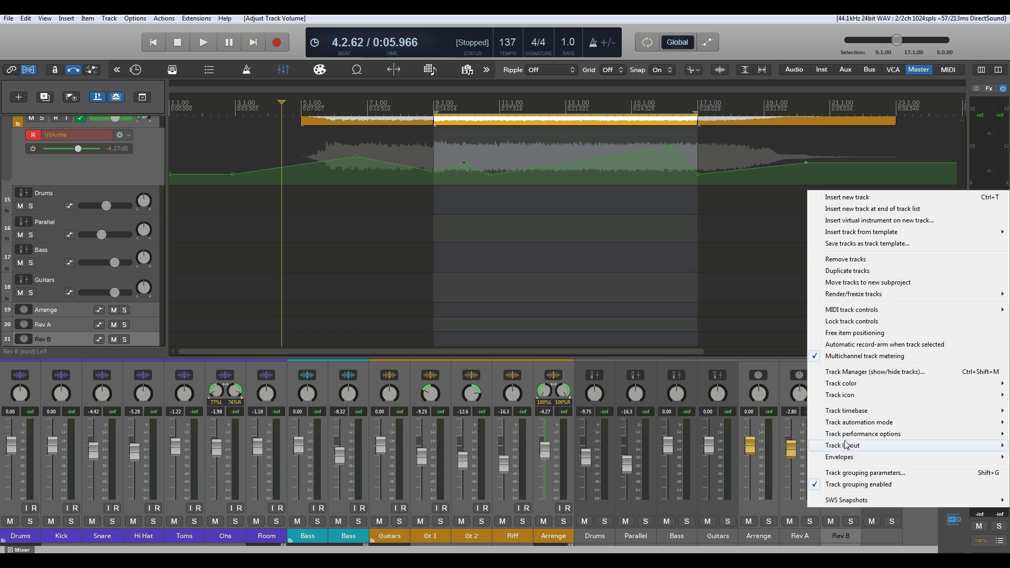
{"action": "mouse_move", "coordinate": [846, 446]}
{"action": "mouse_move", "coordinate": [773, 458]}
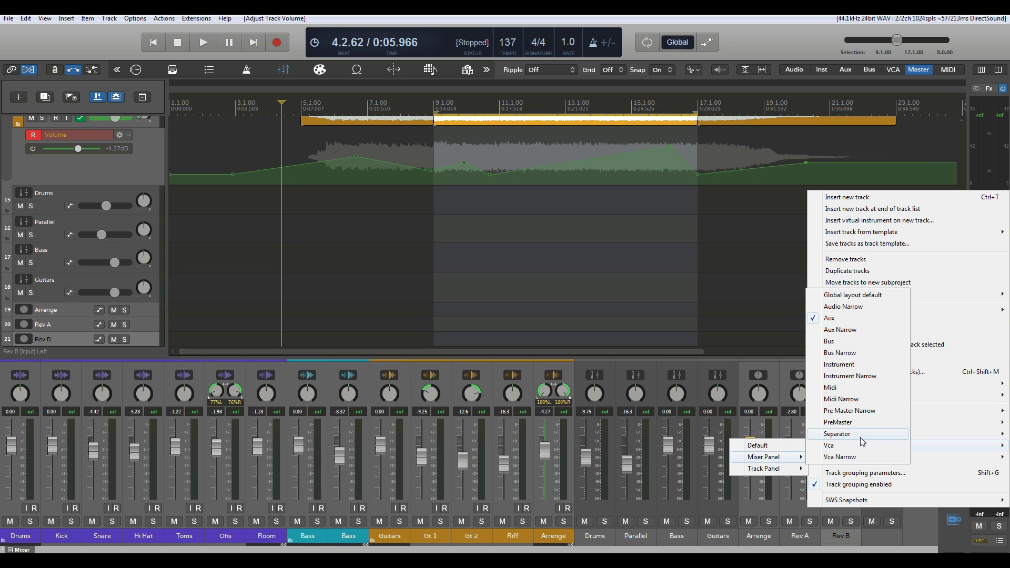
{"action": "left_click", "coordinate": [847, 330]}
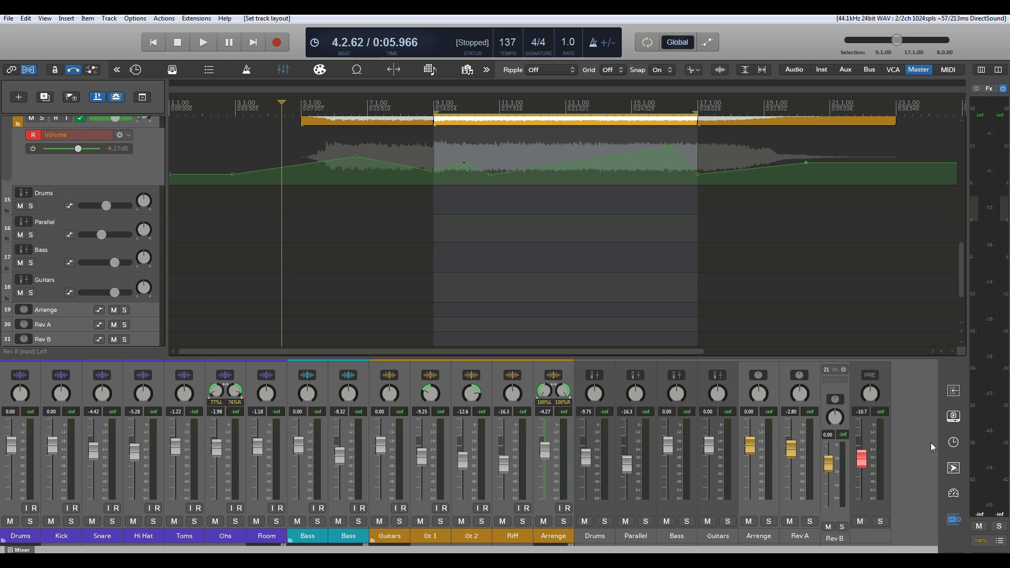
{"action": "key", "text": "ctrl+z"}
{"action": "scroll", "coordinate": [109, 251], "scroll_direction": "up", "scroll_amount": 1}
{"action": "scroll", "coordinate": [109, 251], "scroll_direction": "up", "scroll_amount": 8}
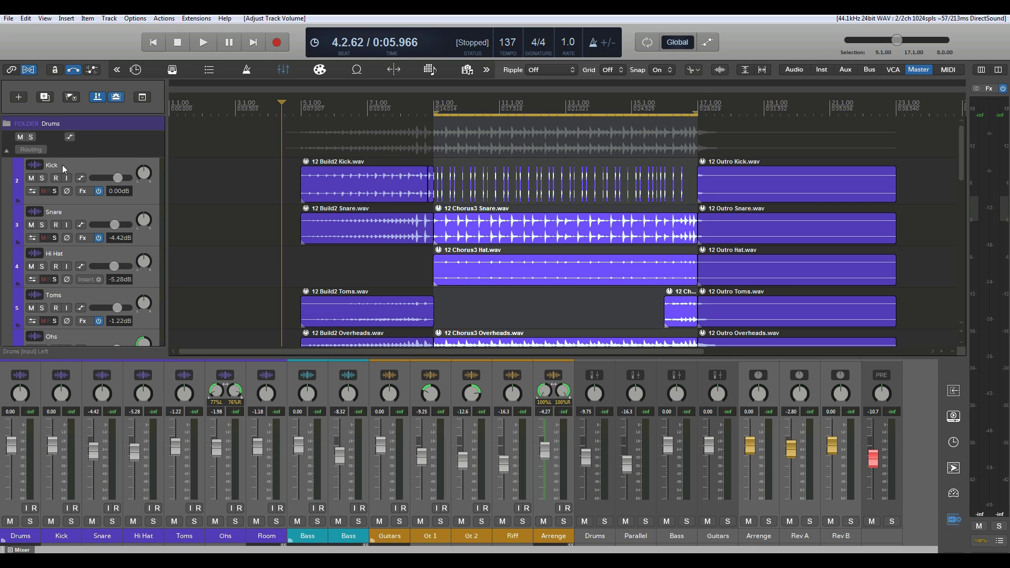
- Switch back to the side mixer layout and look through the track list
{"action": "left_click", "coordinate": [998, 70]}
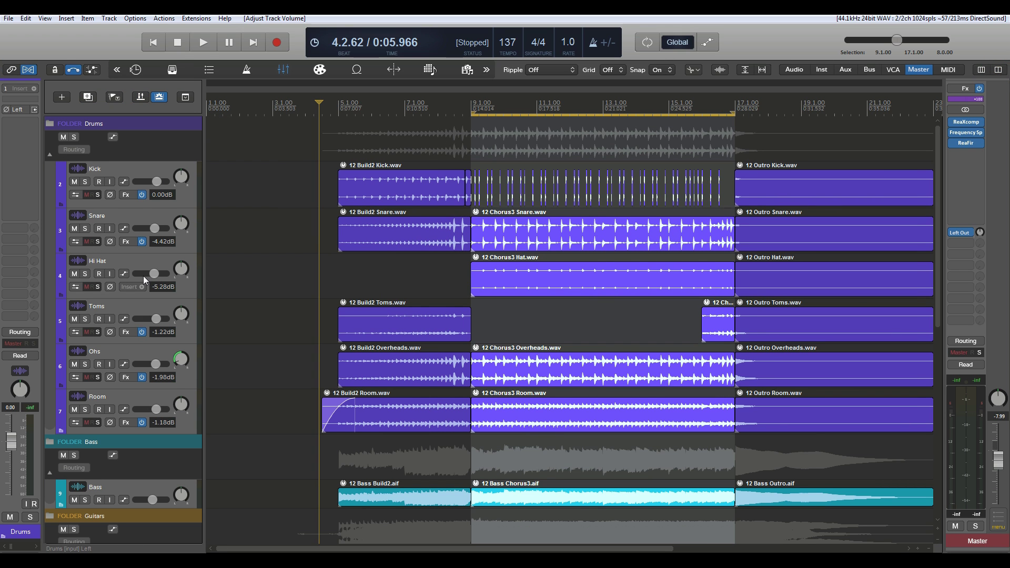
{"action": "scroll", "coordinate": [143, 275], "scroll_direction": "down", "scroll_amount": 3}
{"action": "scroll", "coordinate": [142, 284], "scroll_direction": "down", "scroll_amount": 5}
{"action": "scroll", "coordinate": [142, 284], "scroll_direction": "up", "scroll_amount": 6}
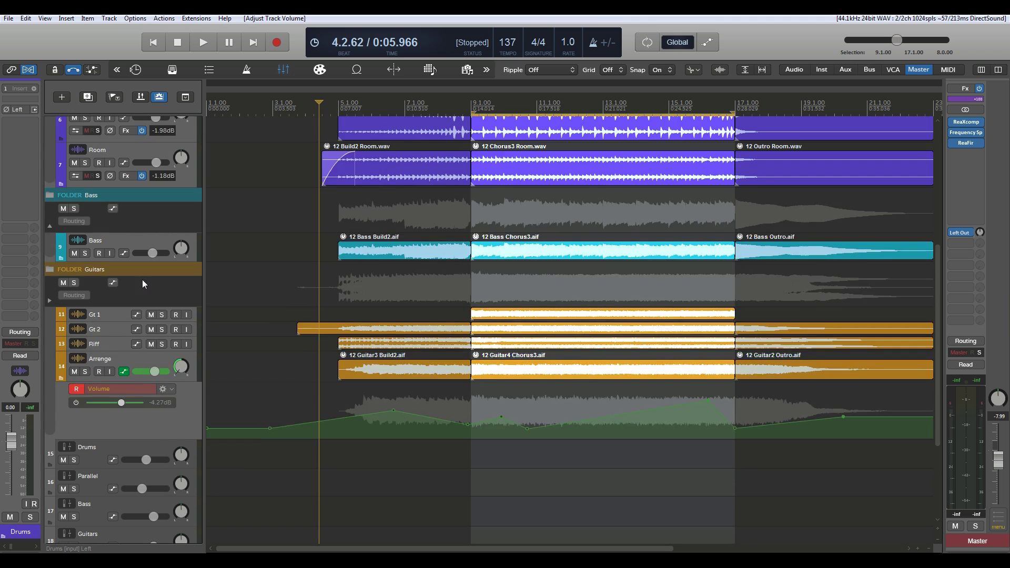
{"action": "scroll", "coordinate": [142, 280], "scroll_direction": "up", "scroll_amount": 3}
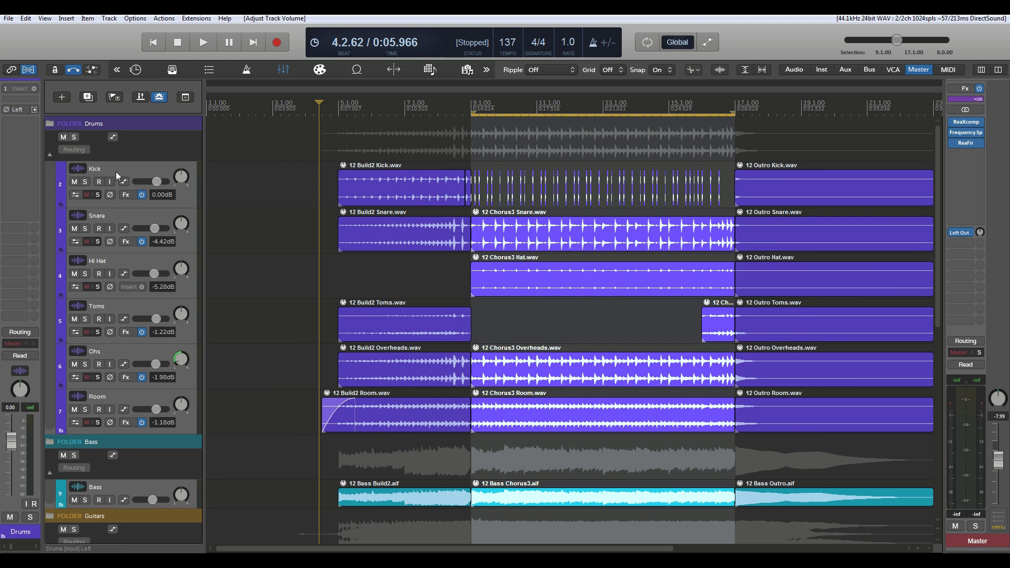
- Reduce the Kick track's height, and narrow the track control panel before widening it again
{"action": "mouse_move", "coordinate": [114, 207]}
{"action": "left_mouse_down"}
{"action": "mouse_move", "coordinate": [119, 176]}
{"action": "mouse_move", "coordinate": [119, 260]}
{"action": "mouse_move", "coordinate": [117, 194]}
{"action": "left_mouse_up"}
{"action": "left_click_drag", "start_coordinate": [204, 192], "coordinate": [188, 215]}
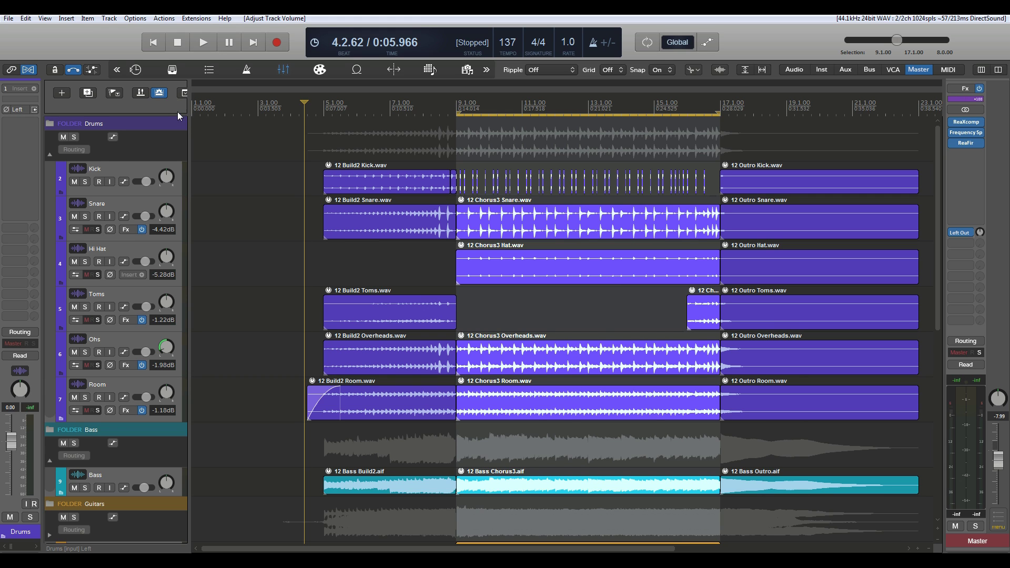
{"action": "left_click_drag", "start_coordinate": [174, 115], "coordinate": [170, 131]}
{"action": "mouse_move", "coordinate": [186, 106]}
{"action": "left_mouse_down"}
{"action": "mouse_move", "coordinate": [177, 107]}
{"action": "mouse_move", "coordinate": [204, 113]}
{"action": "left_mouse_up"}
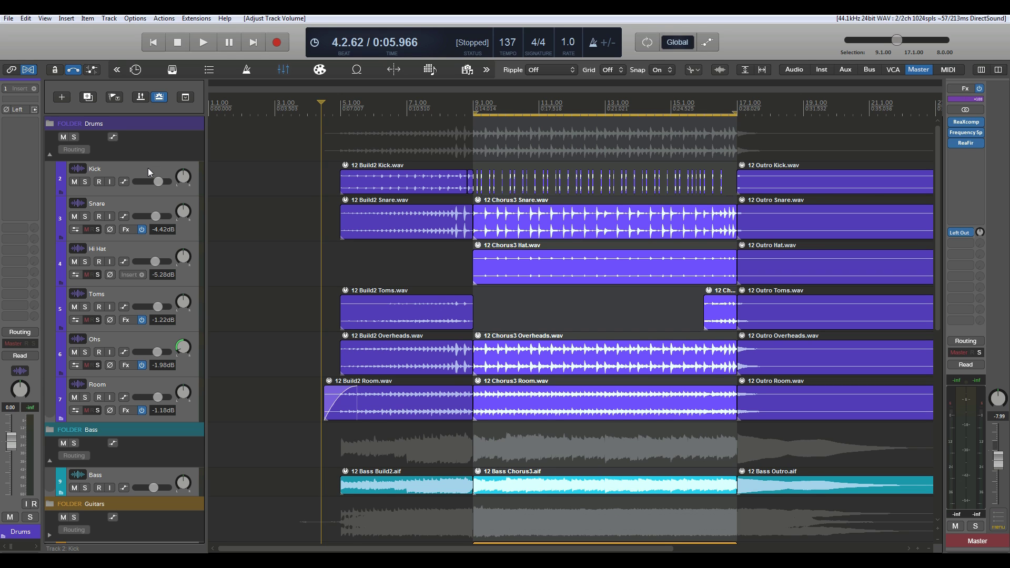
{"action": "scroll", "coordinate": [157, 175], "scroll_direction": "down", "scroll_amount": 8}
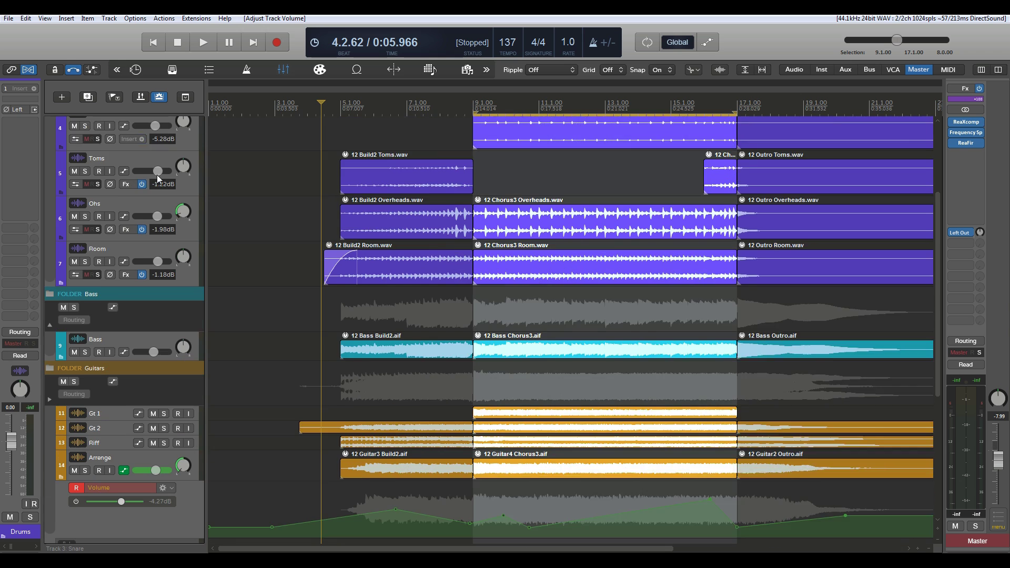
{"action": "scroll", "coordinate": [157, 181], "scroll_direction": "up", "scroll_amount": 8}
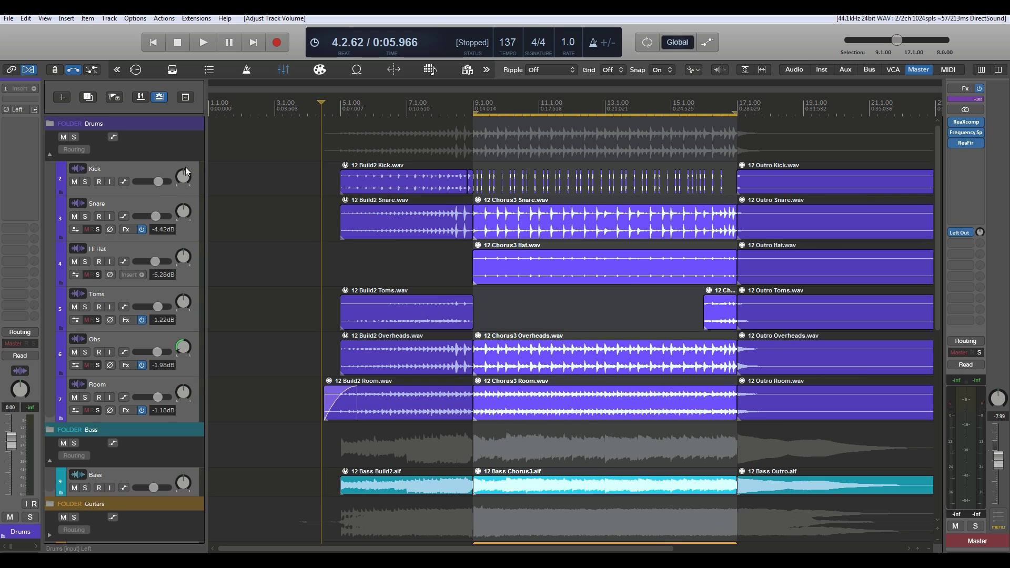
- Adjust the Kick track's pan slightly and reset it to centre
{"action": "mouse_move", "coordinate": [181, 172]}
{"action": "left_mouse_down"}
{"action": "mouse_move", "coordinate": [181, 140]}
{"action": "mouse_move", "coordinate": [180, 174]}
{"action": "left_mouse_up"}
{"action": "double_click", "coordinate": [181, 174]}
- Show the track color palette, cycle the Drums folder through custom colors 1 to 4, keeping color 4, and select the Hi Hat track
{"action": "left_click", "coordinate": [148, 140]}
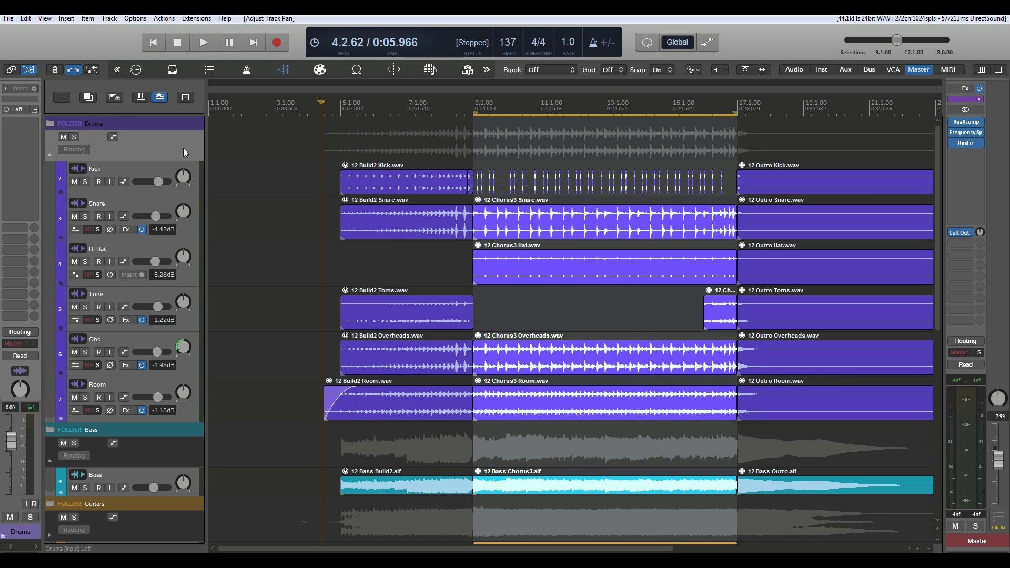
{"action": "left_click", "coordinate": [319, 70]}
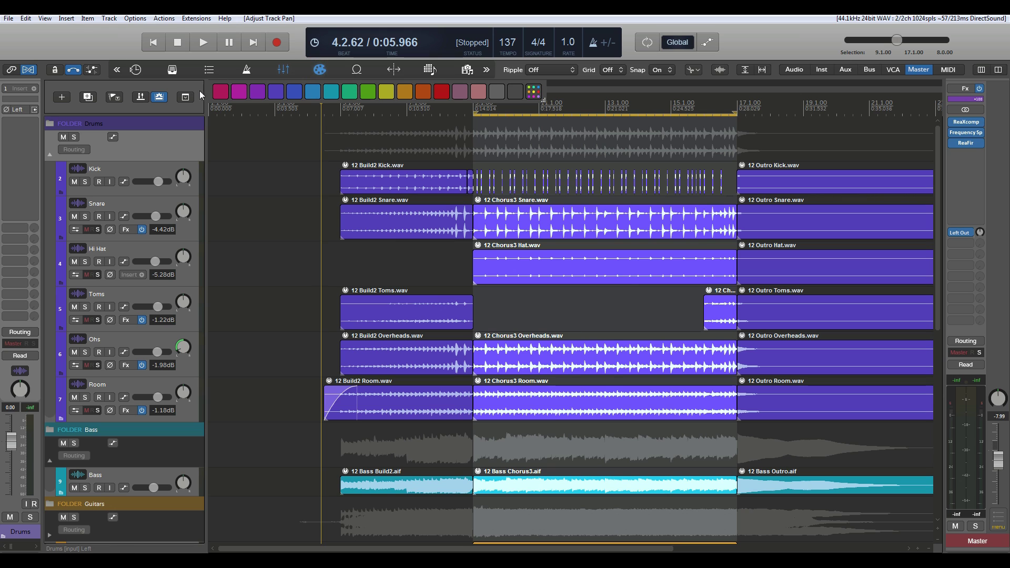
{"action": "left_click", "coordinate": [221, 95]}
{"action": "left_click", "coordinate": [242, 92]}
{"action": "left_click", "coordinate": [256, 93]}
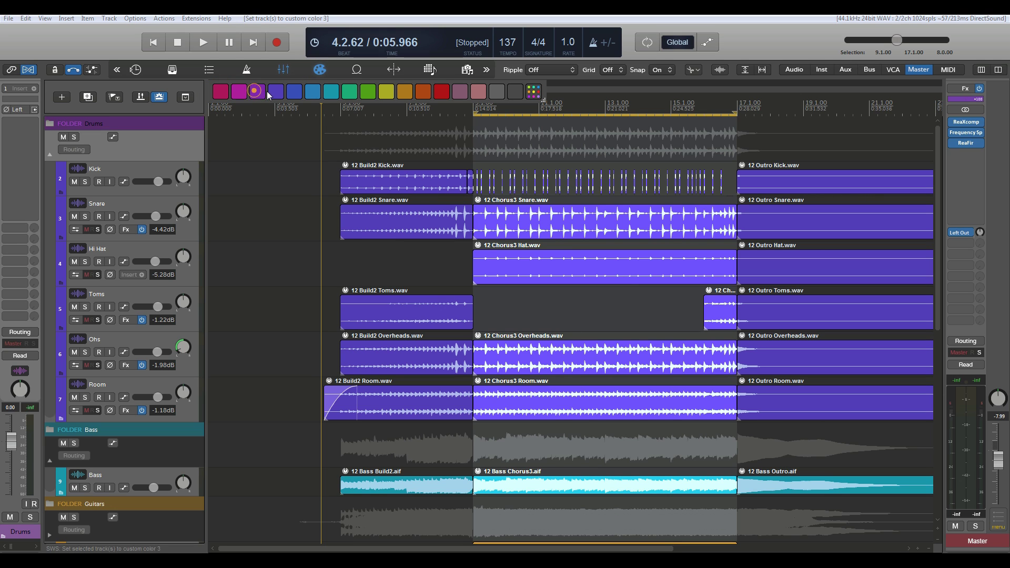
{"action": "left_click", "coordinate": [275, 95]}
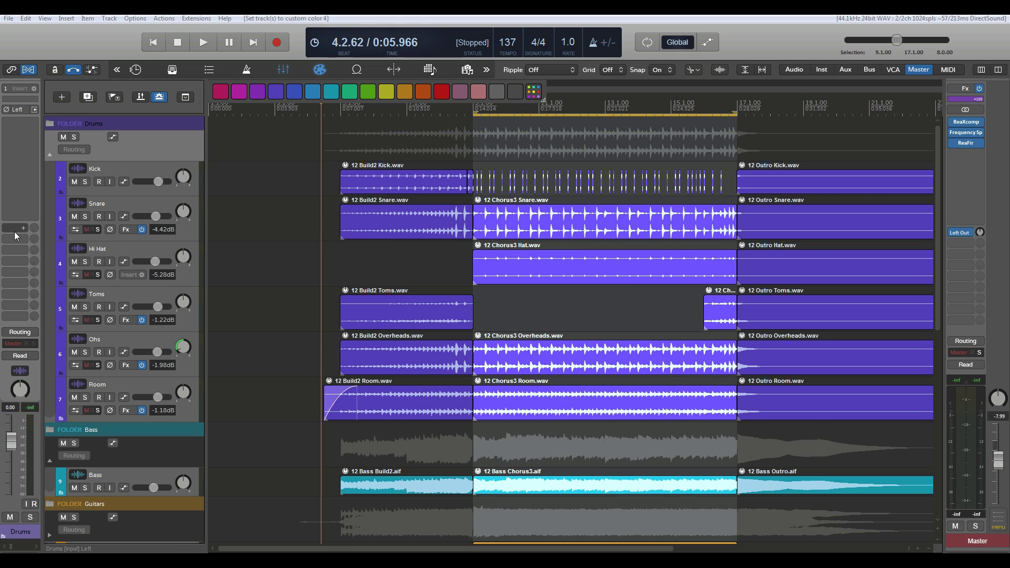
{"action": "left_click", "coordinate": [48, 248]}
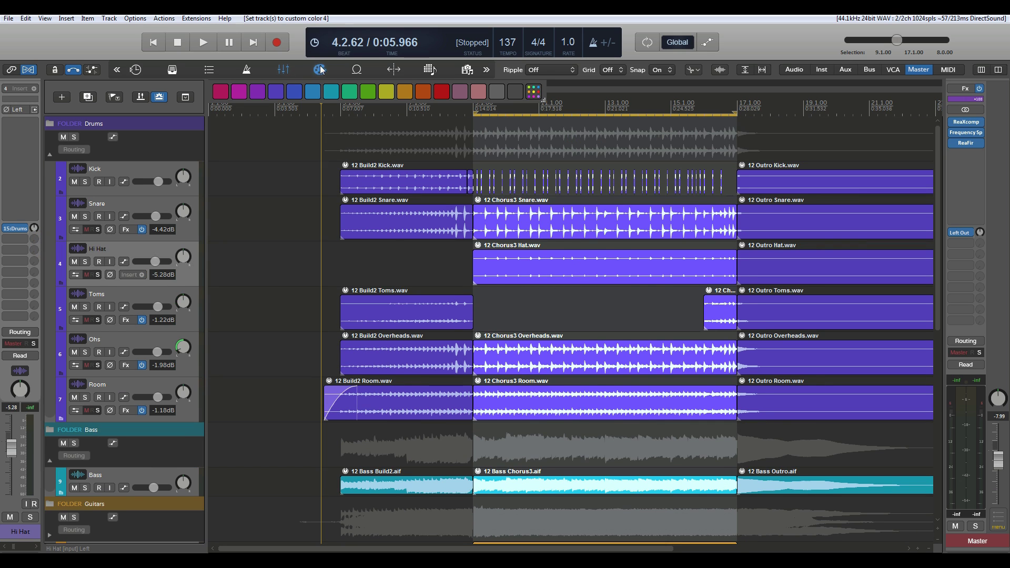
- Hide the track color palette and zoom out until the whole song fits in the arrangement
{"action": "left_click", "coordinate": [319, 70]}
{"action": "scroll", "coordinate": [632, 210], "scroll_direction": "up", "scroll_amount": 1}
{"action": "scroll", "coordinate": [632, 210], "scroll_direction": "down", "scroll_amount": 2}
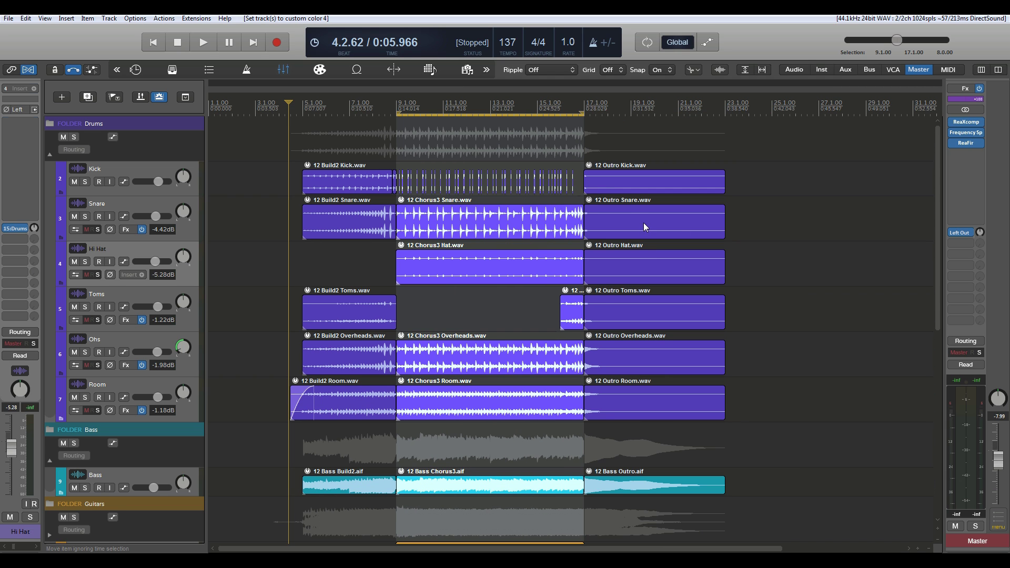
- Show the item cutting tools, cut the 12 Outro Snare item, and undo the cut
{"action": "left_click", "coordinate": [646, 227]}
{"action": "left_click", "coordinate": [694, 71]}
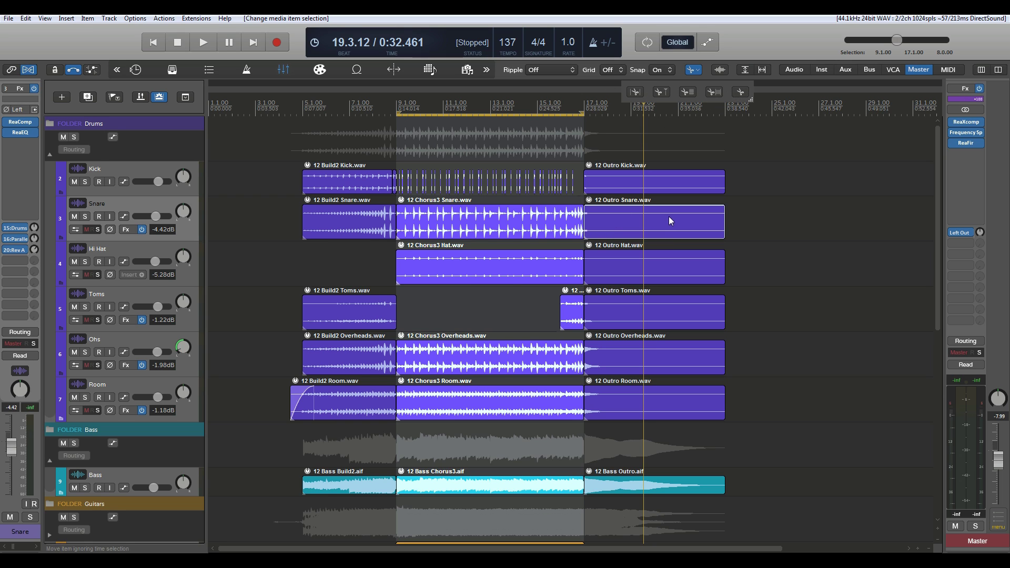
{"action": "left_click", "coordinate": [746, 92]}
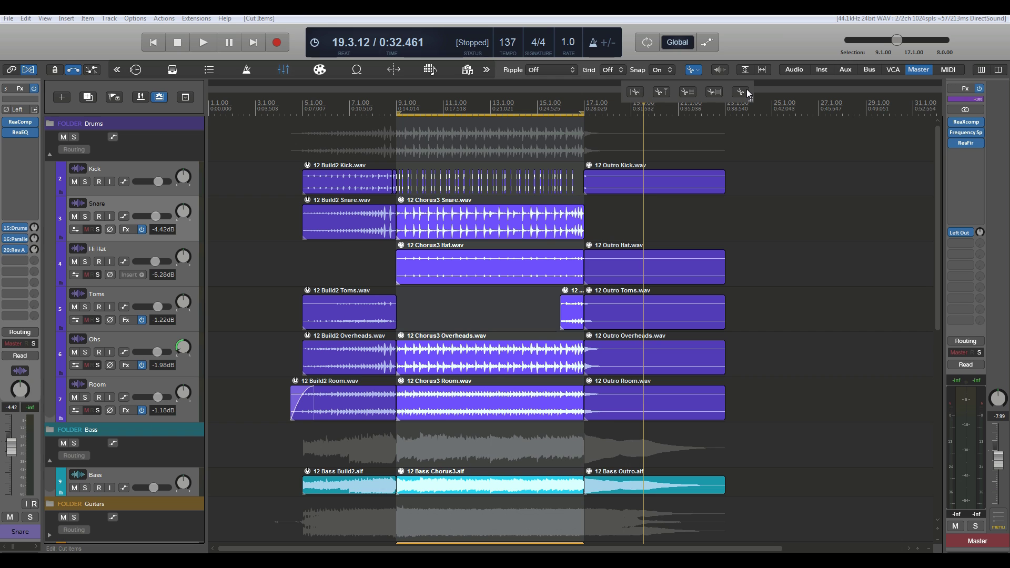
{"action": "key", "text": "ctrl+z"}
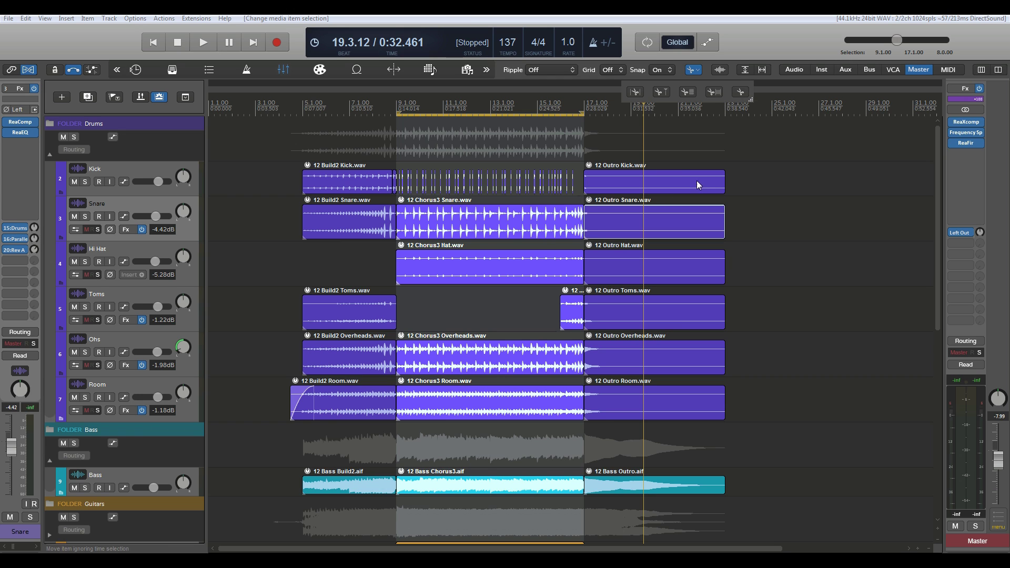
- Make a time selection from about 18.4.25 to 22.3.04, cut that portion of the 12 Outro Snare item, and undo the cut
{"action": "left_click_drag", "start_coordinate": [627, 124], "coordinate": [713, 126]}
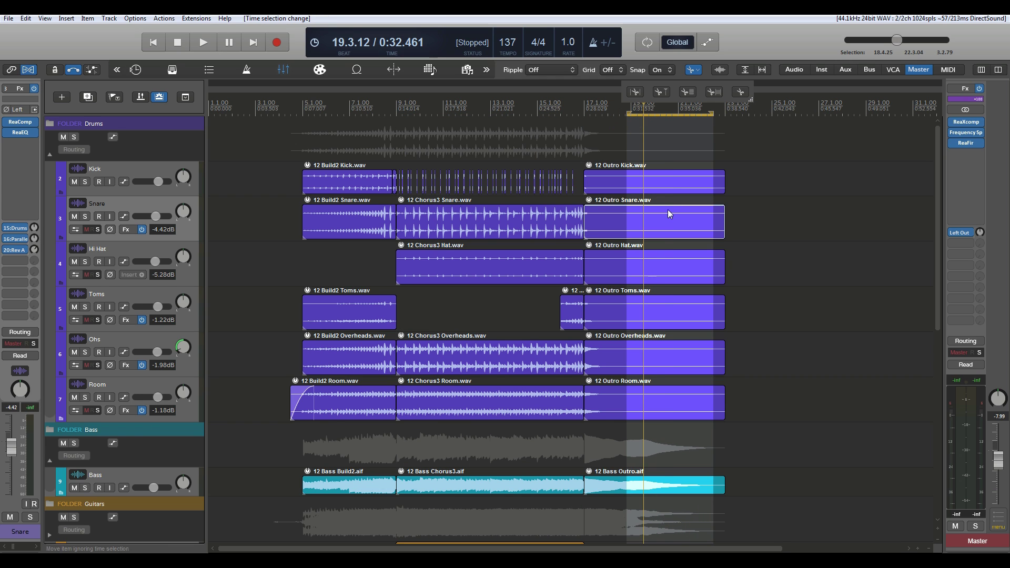
{"action": "left_click", "coordinate": [715, 92]}
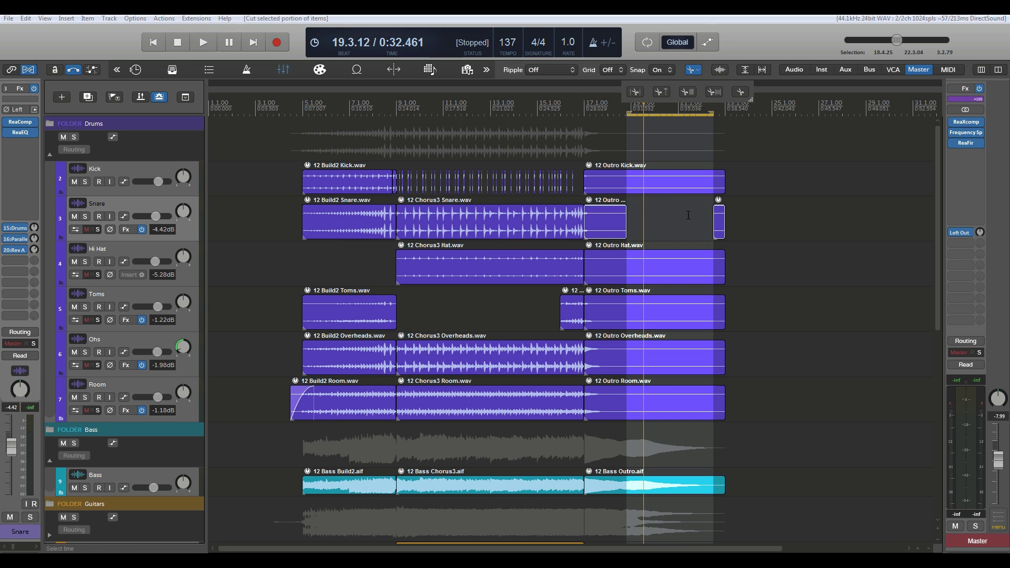
{"action": "key", "text": "ctrl+z"}
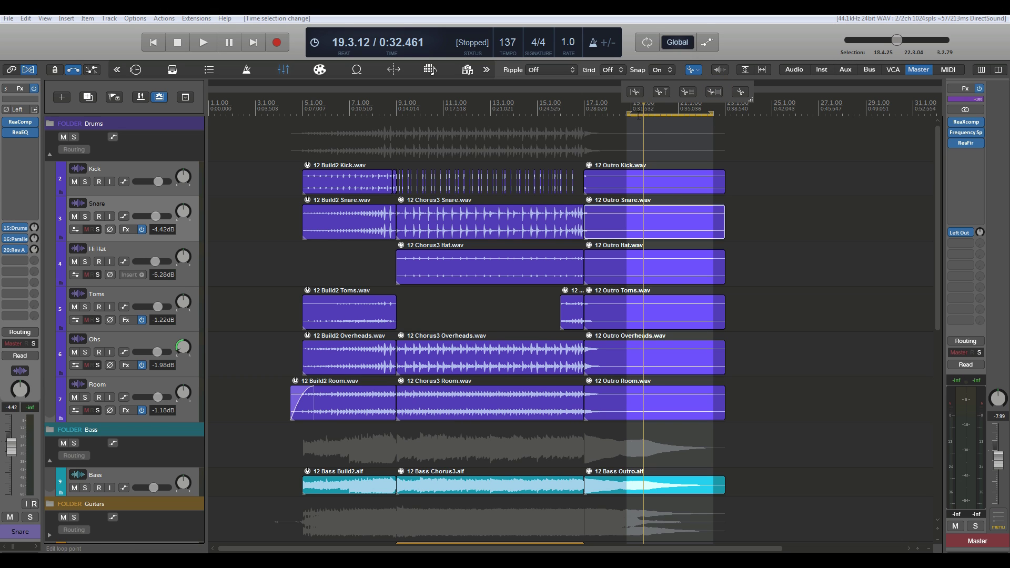
- Split the outro items at about 19.2.49 across the tracks, and undo the split
{"action": "left_click", "coordinate": [640, 118]}
{"action": "left_click", "coordinate": [660, 91]}
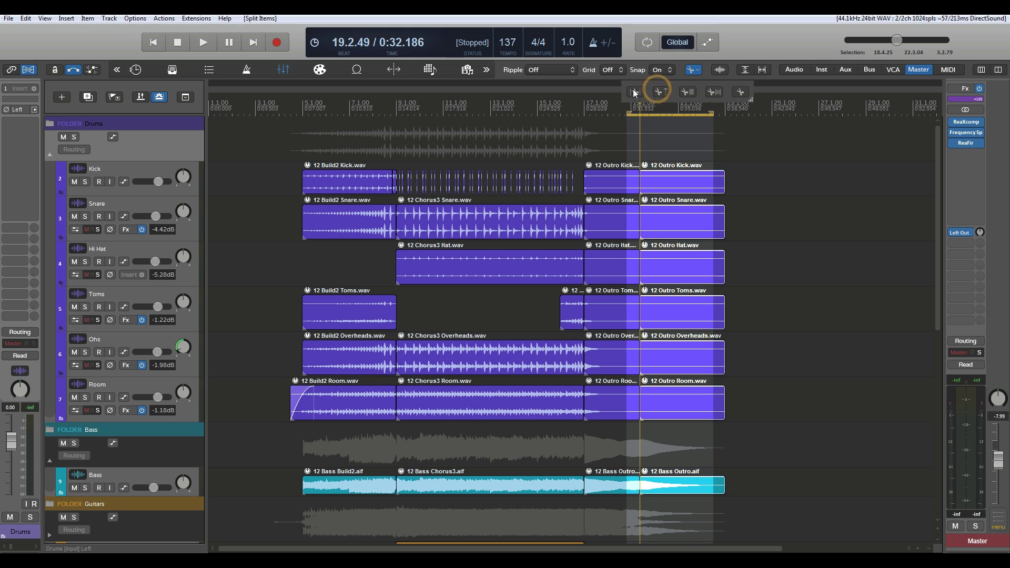
{"action": "key", "text": "ctrl+z"}
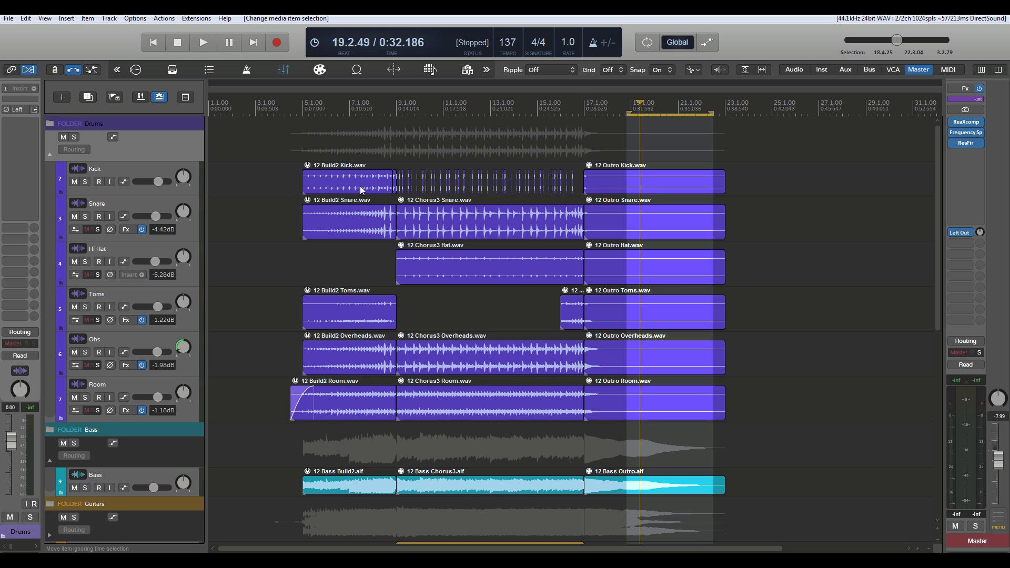
- Normalize the 12 Build2 Toms item and undo the normalization
{"action": "left_click", "coordinate": [358, 316]}
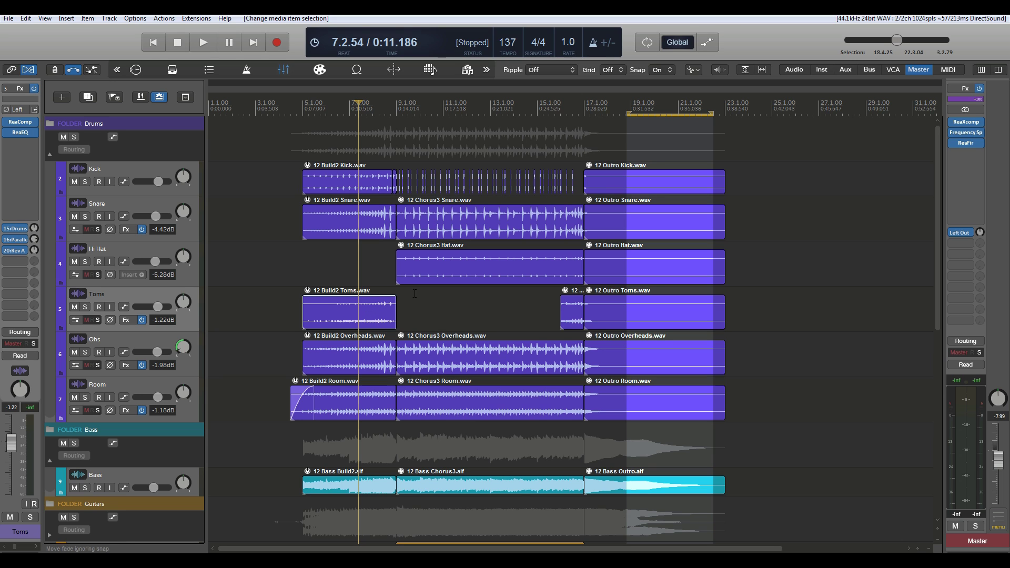
{"action": "left_click", "coordinate": [719, 71]}
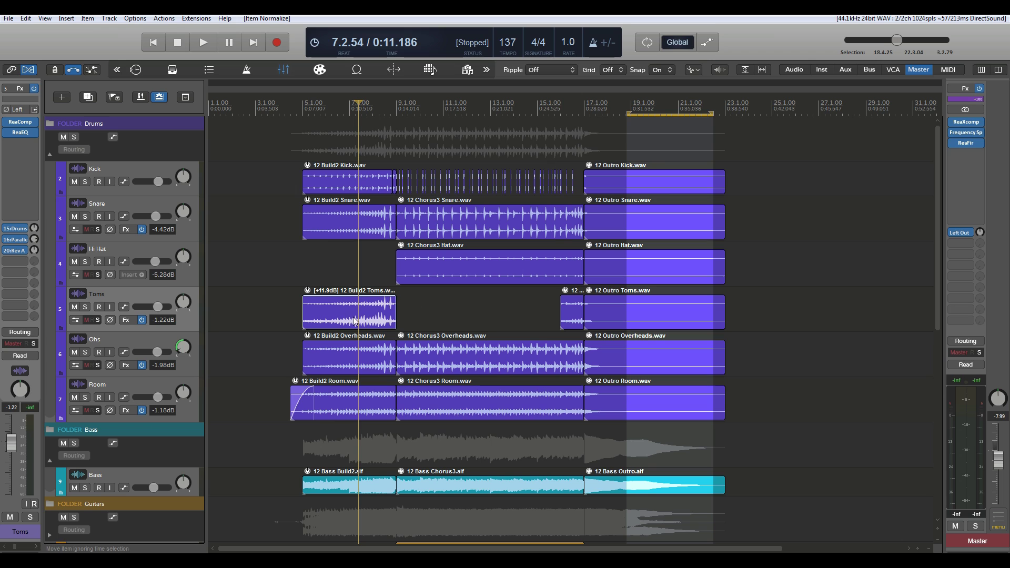
{"action": "key", "text": "ctrl+z"}
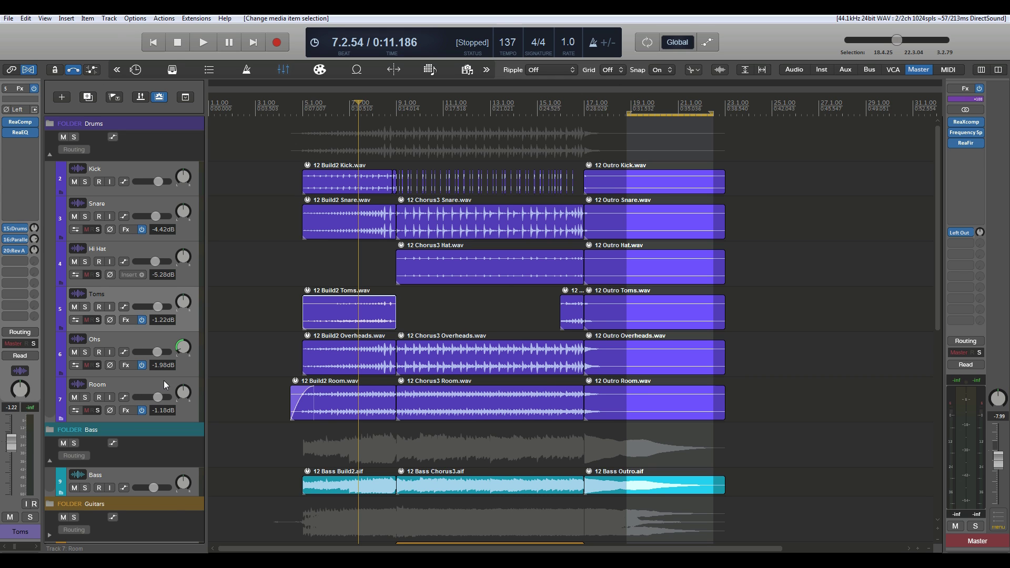
- Look through the track list from the Drums folder down to the bus and reverb tracks, comparing how each track type is displayed
{"action": "scroll", "coordinate": [164, 381], "scroll_direction": "down", "scroll_amount": 3}
{"action": "scroll", "coordinate": [163, 380], "scroll_direction": "down", "scroll_amount": 5}
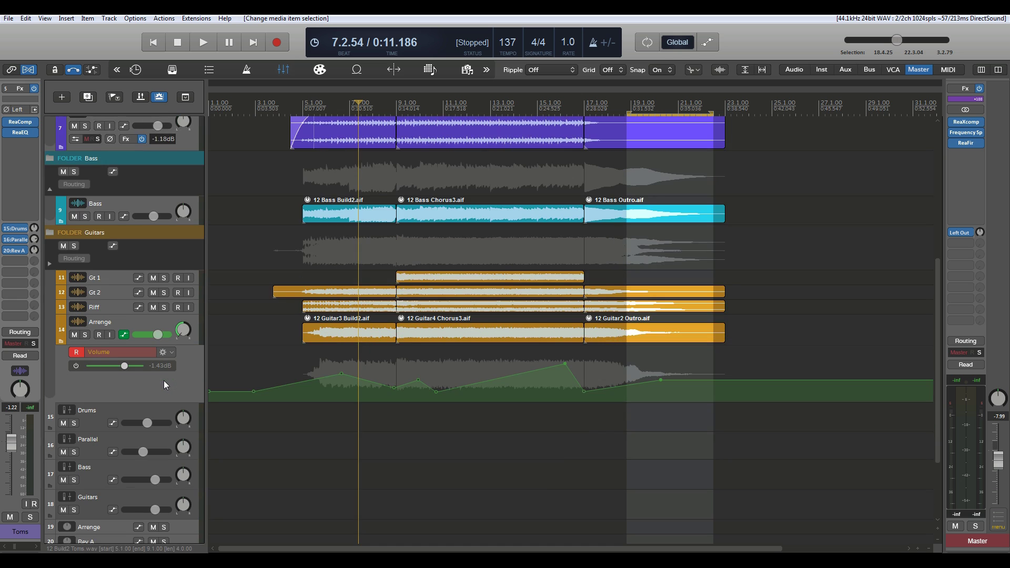
{"action": "scroll", "coordinate": [163, 381], "scroll_direction": "up", "scroll_amount": 8}
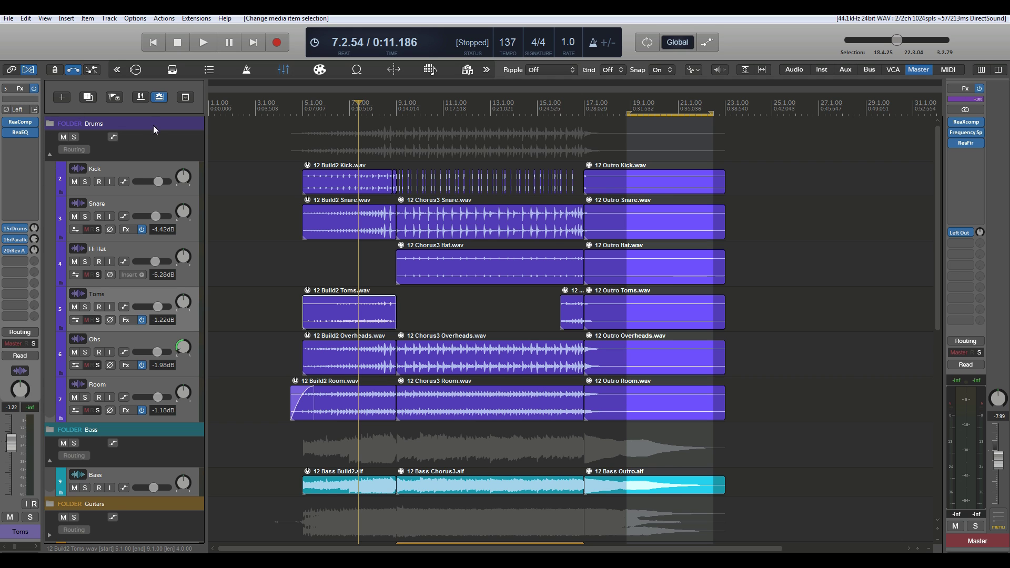
{"action": "scroll", "coordinate": [139, 285], "scroll_direction": "down", "scroll_amount": 5}
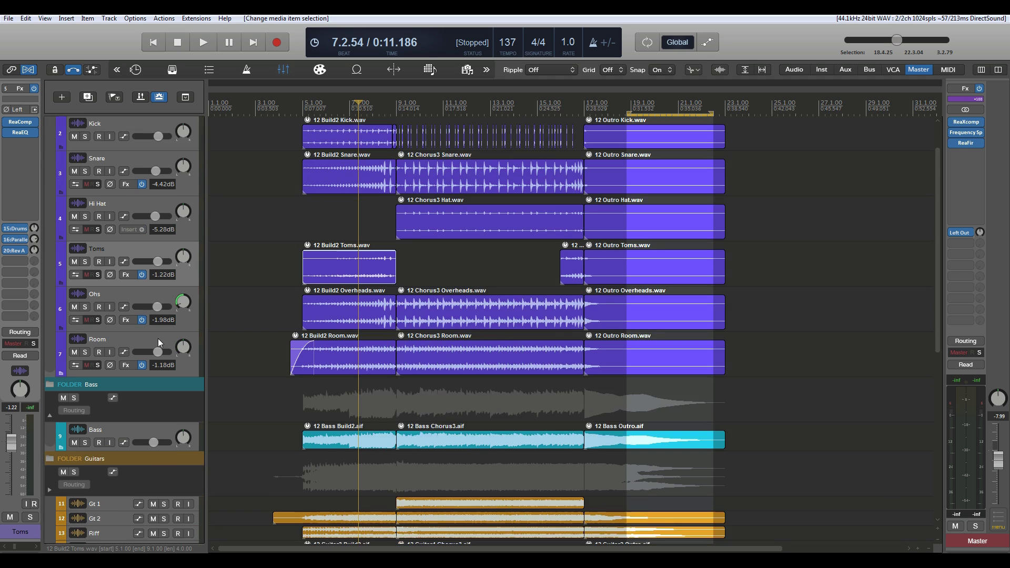
{"action": "scroll", "coordinate": [134, 441], "scroll_direction": "up", "scroll_amount": 5}
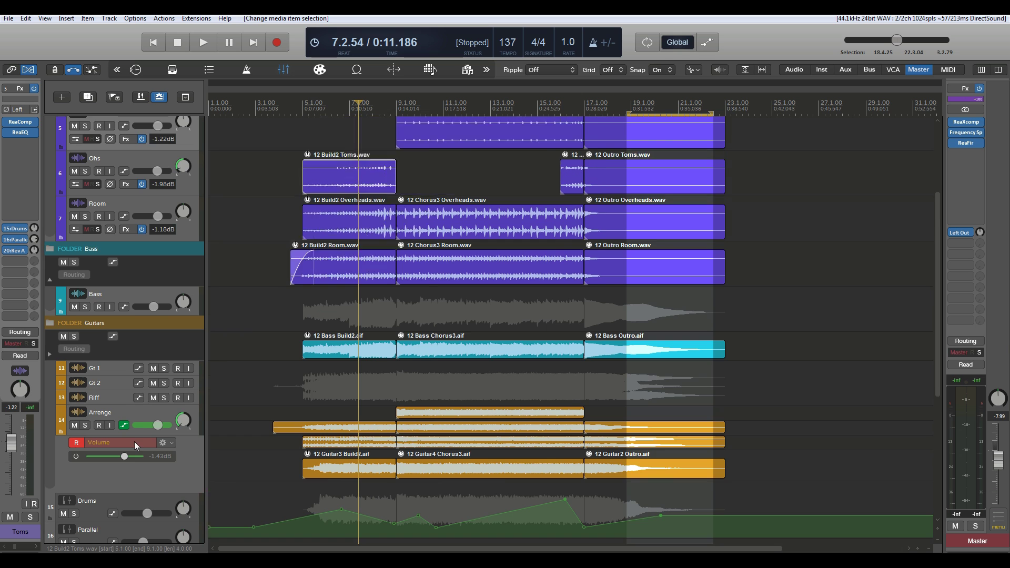
{"action": "scroll", "coordinate": [133, 442], "scroll_direction": "down", "scroll_amount": 2}
{"action": "scroll", "coordinate": [134, 441], "scroll_direction": "down", "scroll_amount": 6}
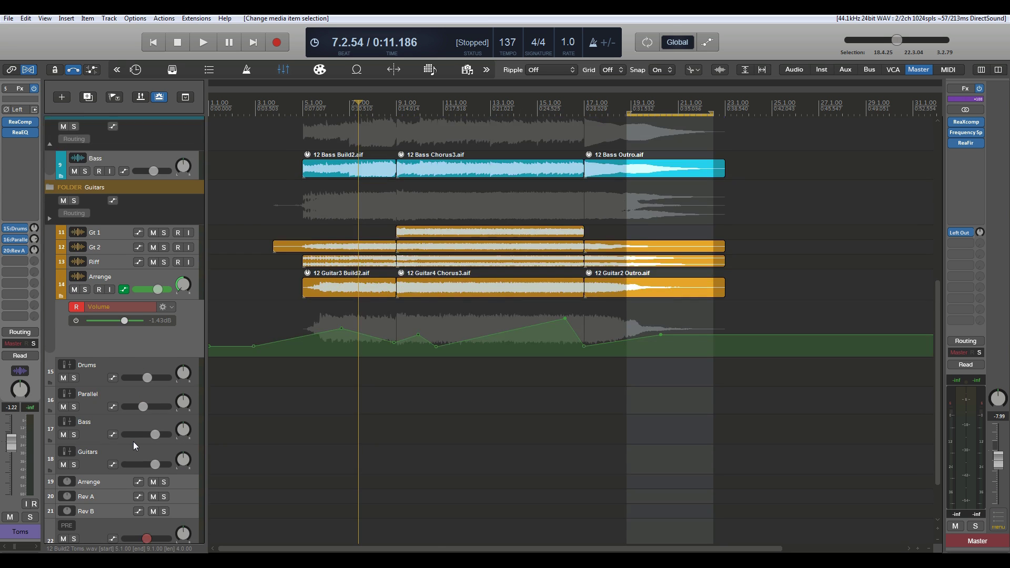
{"action": "scroll", "coordinate": [134, 443], "scroll_direction": "up", "scroll_amount": 8}
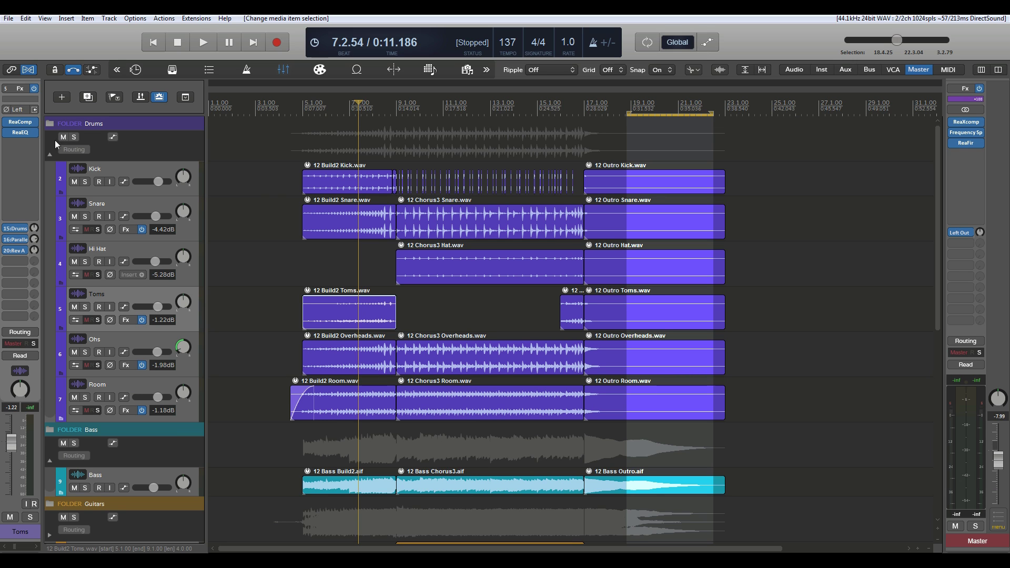
- Cycle the Drums folder through its compact and collapsed states back to the full track view
{"action": "left_click", "coordinate": [47, 155]}
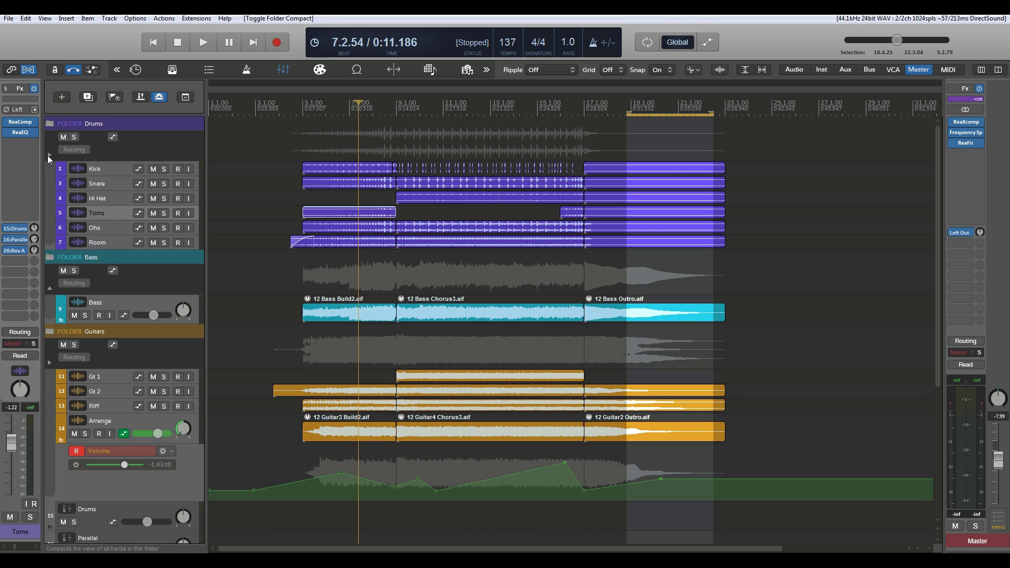
{"action": "left_click", "coordinate": [48, 156]}
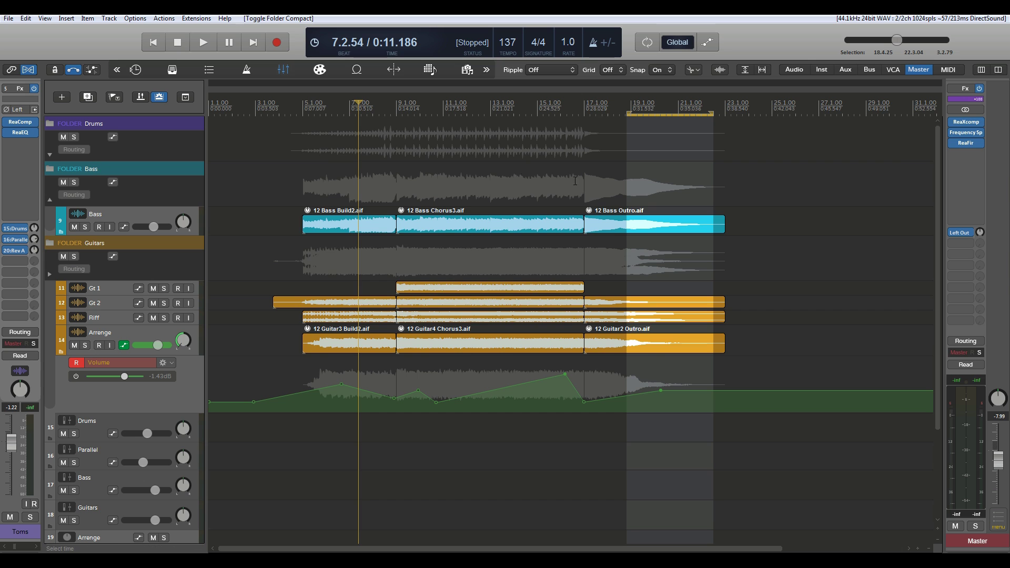
{"action": "left_click", "coordinate": [49, 153]}
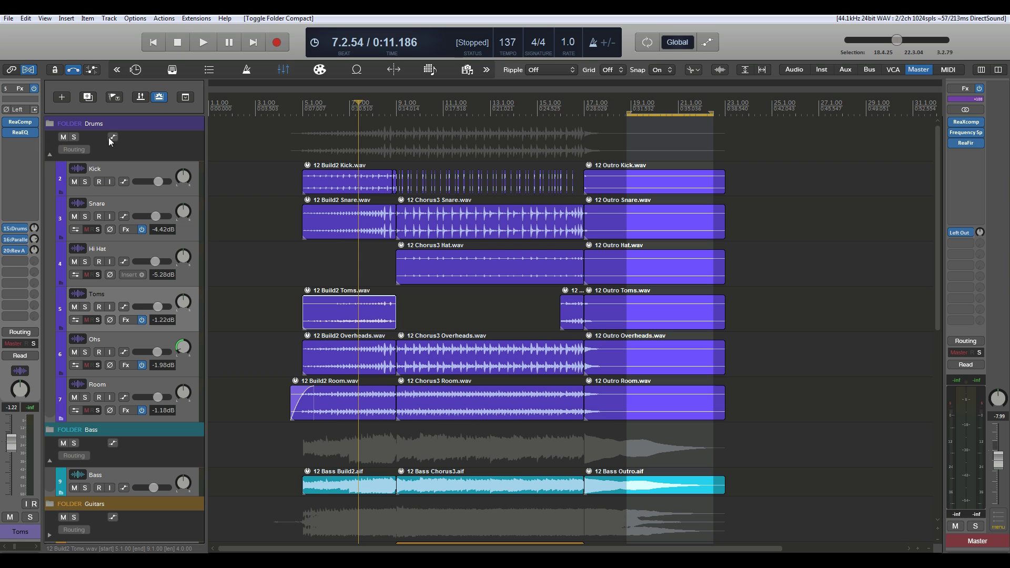
- Mute and unmute the Drums folder, and solo and unsolo it
{"action": "left_click", "coordinate": [64, 137]}
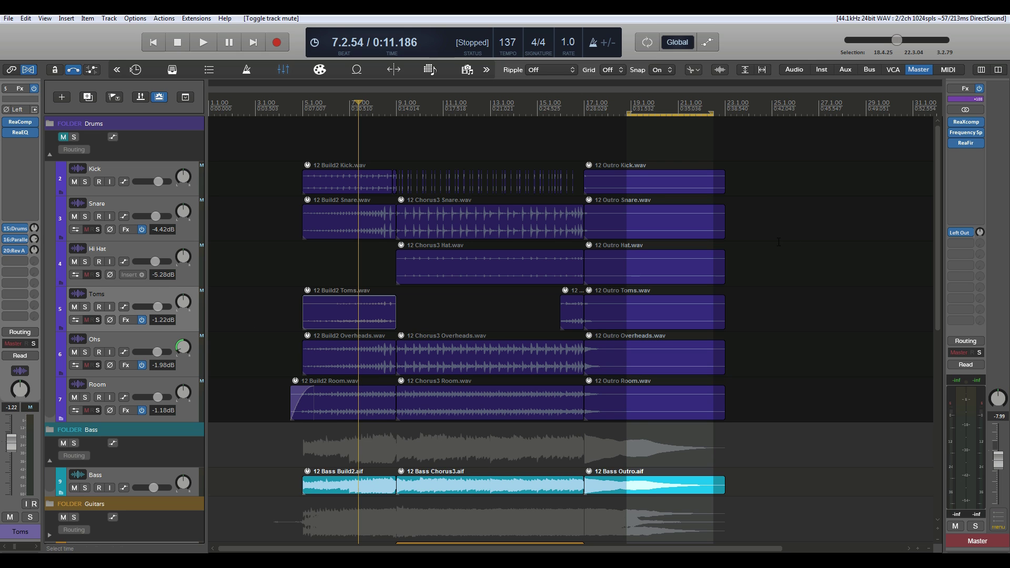
{"action": "left_click", "coordinate": [63, 137]}
{"action": "left_click", "coordinate": [73, 138]}
{"action": "left_click", "coordinate": [74, 137]}
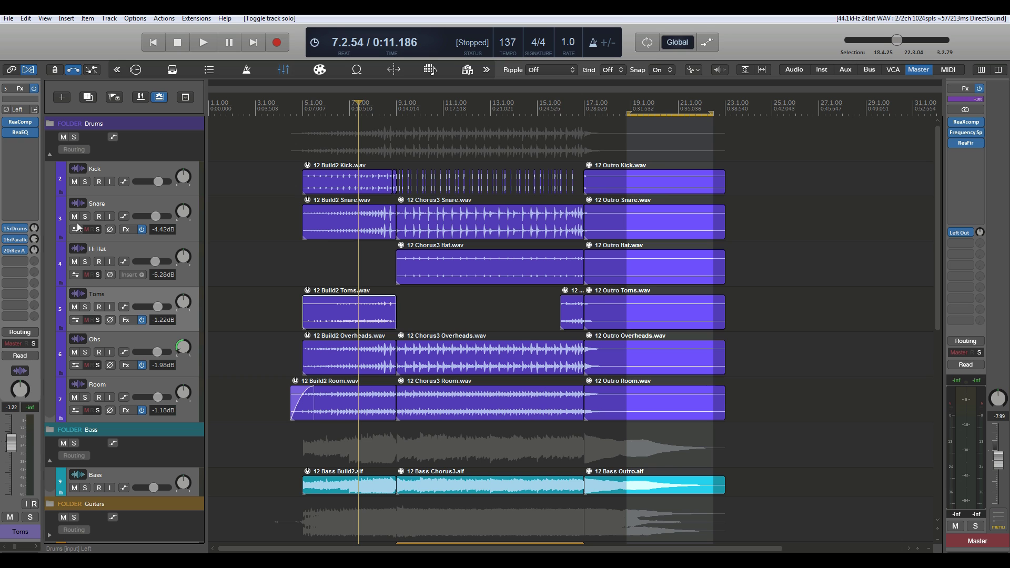
- Increase the Kick track's height to reveal its input controls, and view its input and record mode options without changing them
{"action": "left_click_drag", "start_coordinate": [131, 195], "coordinate": [152, 214]}
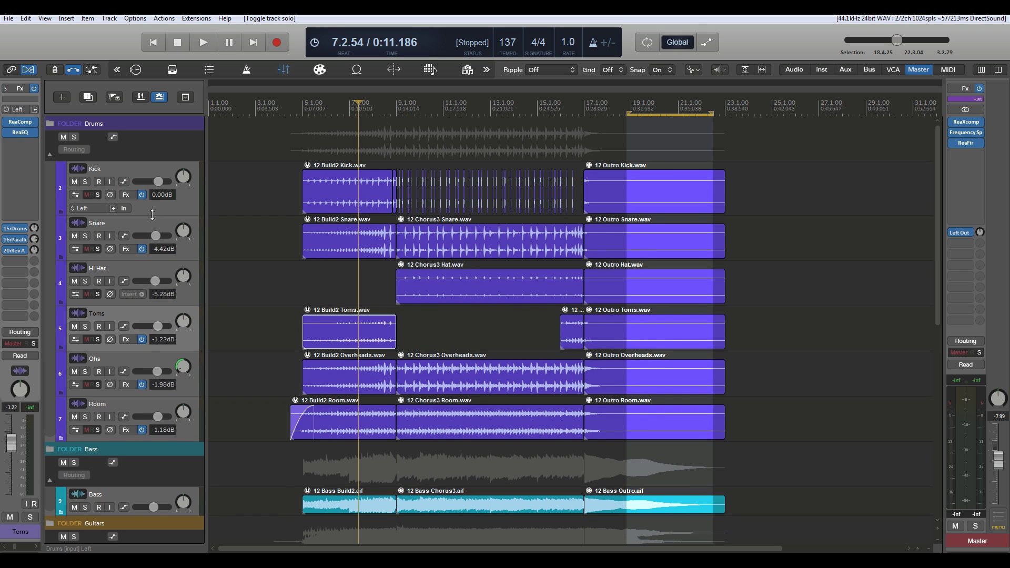
{"action": "left_click", "coordinate": [84, 210]}
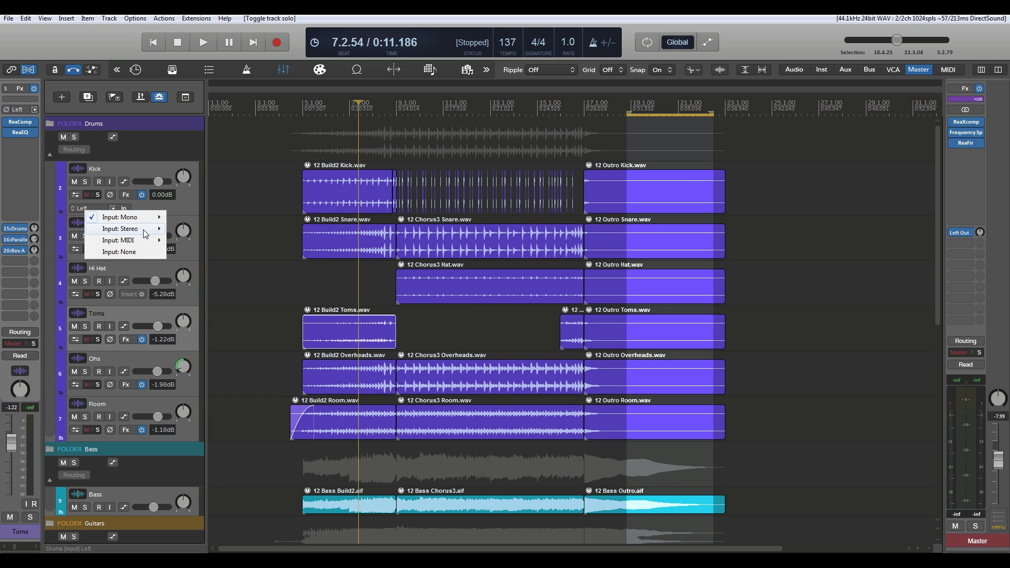
{"action": "mouse_move", "coordinate": [138, 242]}
{"action": "left_click", "coordinate": [187, 211]}
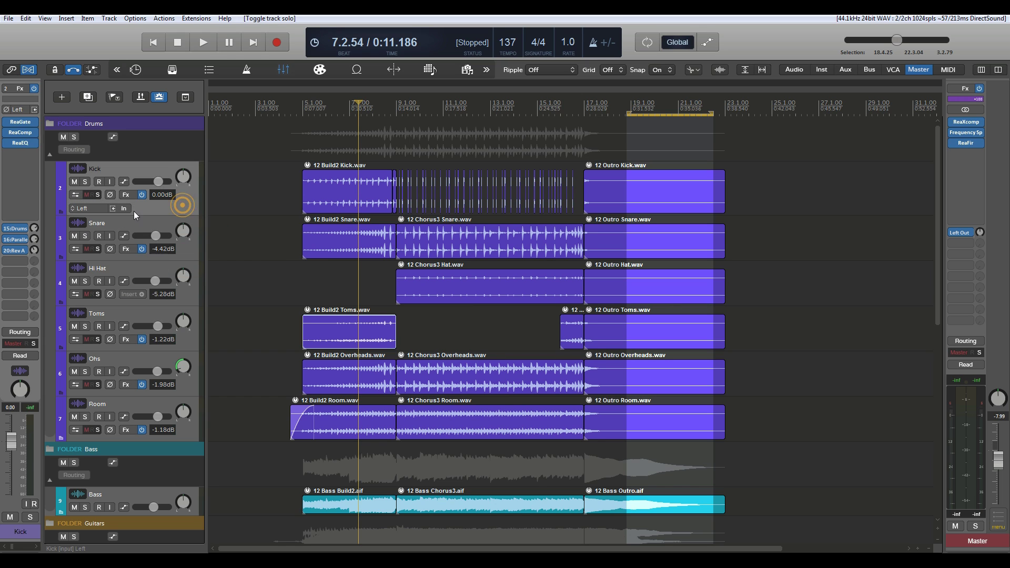
{"action": "left_click", "coordinate": [119, 209]}
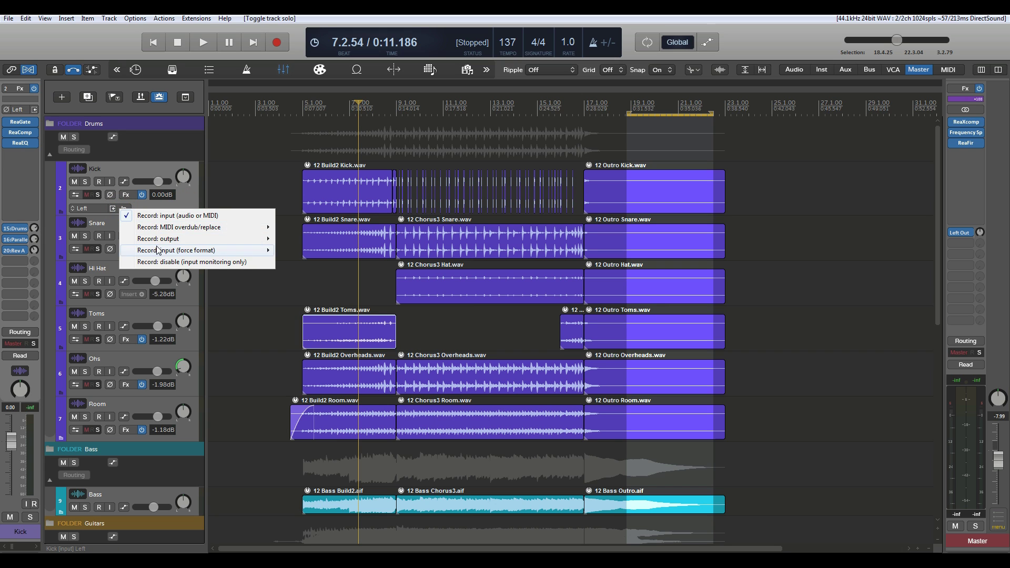
{"action": "left_click", "coordinate": [164, 203]}
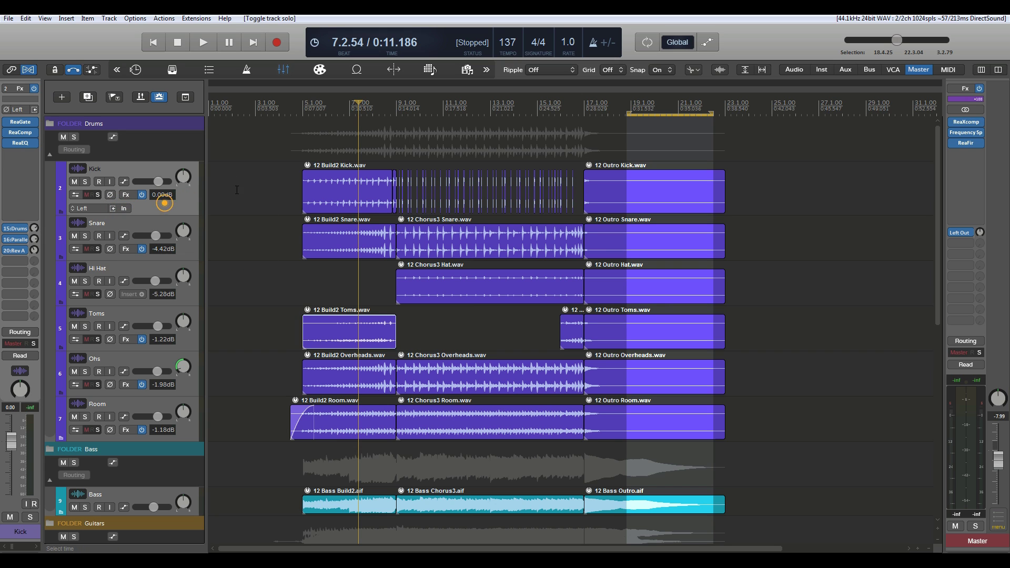
- Open the Kick track's FX chain, nudge the ReaGate attack slightly, and close the FX window
{"action": "left_click", "coordinate": [126, 195]}
{"action": "left_click_drag", "start_coordinate": [204, 41], "coordinate": [407, 209]}
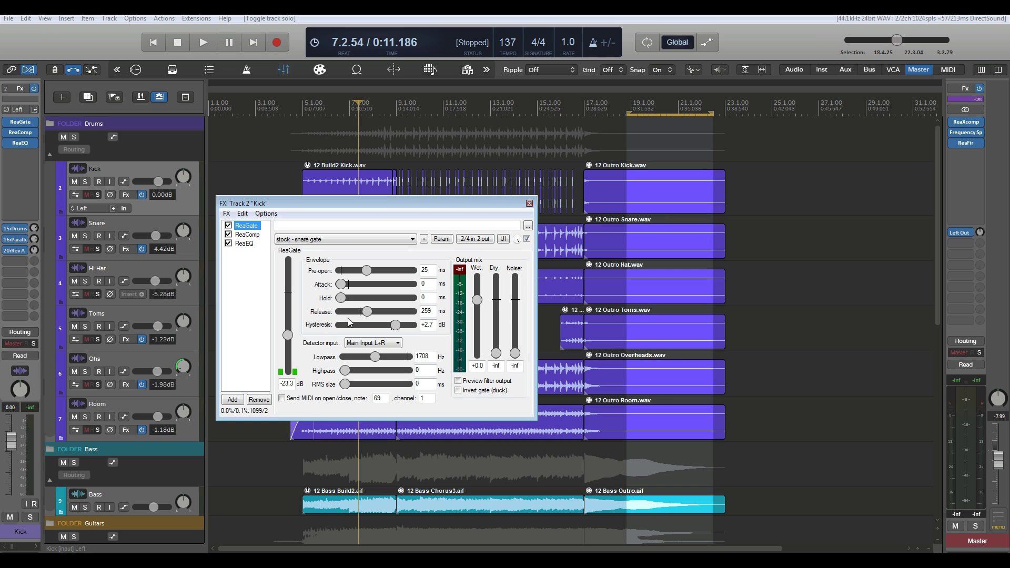
{"action": "left_click_drag", "start_coordinate": [365, 203], "coordinate": [428, 217]}
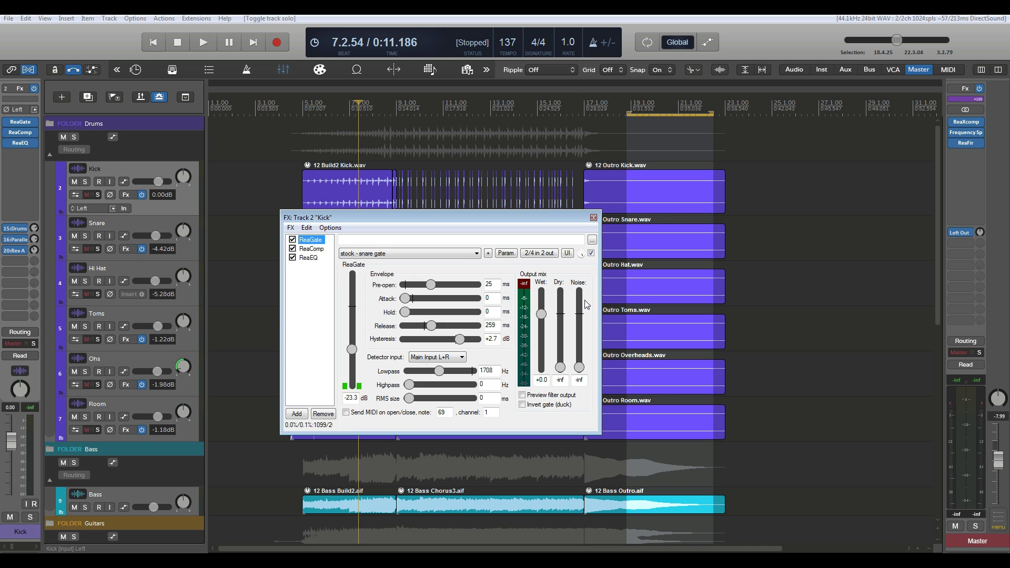
{"action": "left_click_drag", "start_coordinate": [519, 217], "coordinate": [581, 205]}
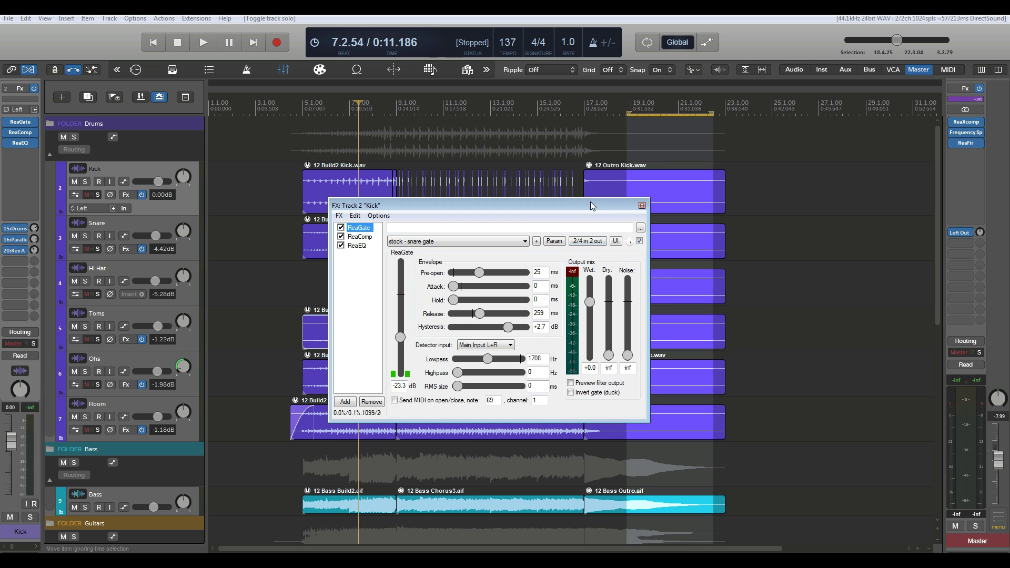
{"action": "left_click_drag", "start_coordinate": [588, 202], "coordinate": [572, 204]}
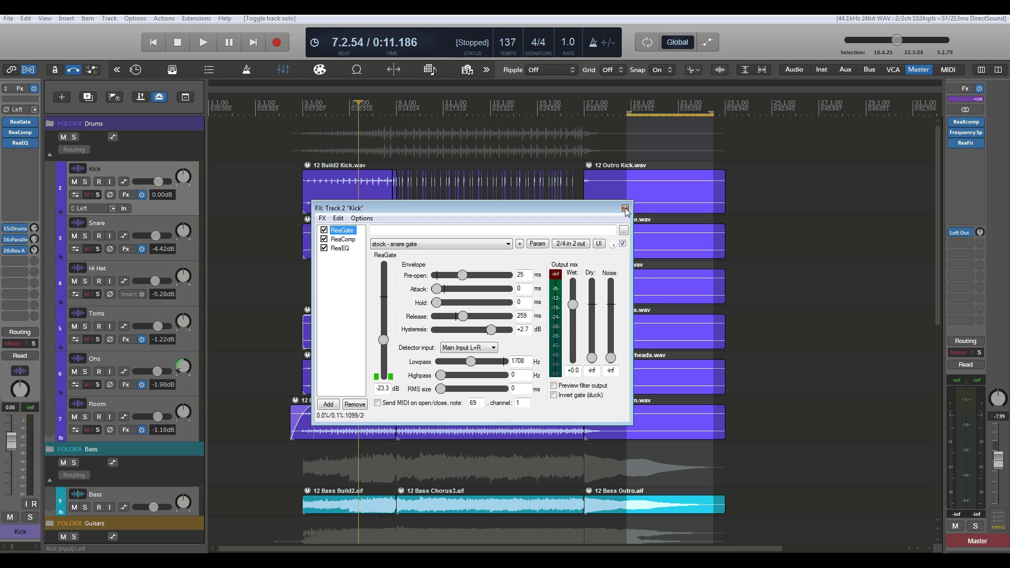
{"action": "mouse_move", "coordinate": [437, 289]}
{"action": "left_mouse_down"}
{"action": "mouse_move", "coordinate": [486, 296]}
{"action": "mouse_move", "coordinate": [433, 297]}
{"action": "left_mouse_up"}
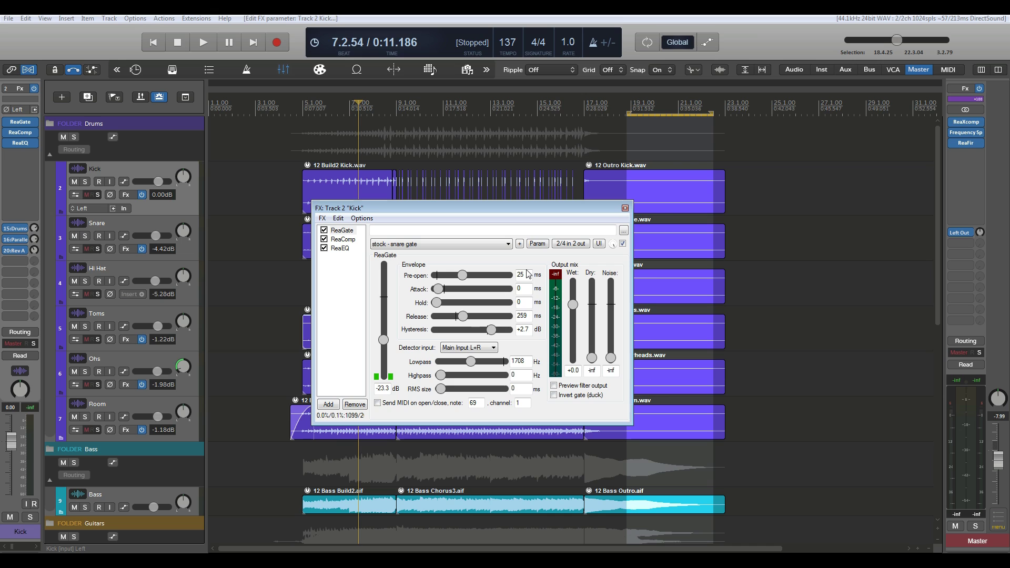
{"action": "left_click", "coordinate": [625, 209]}
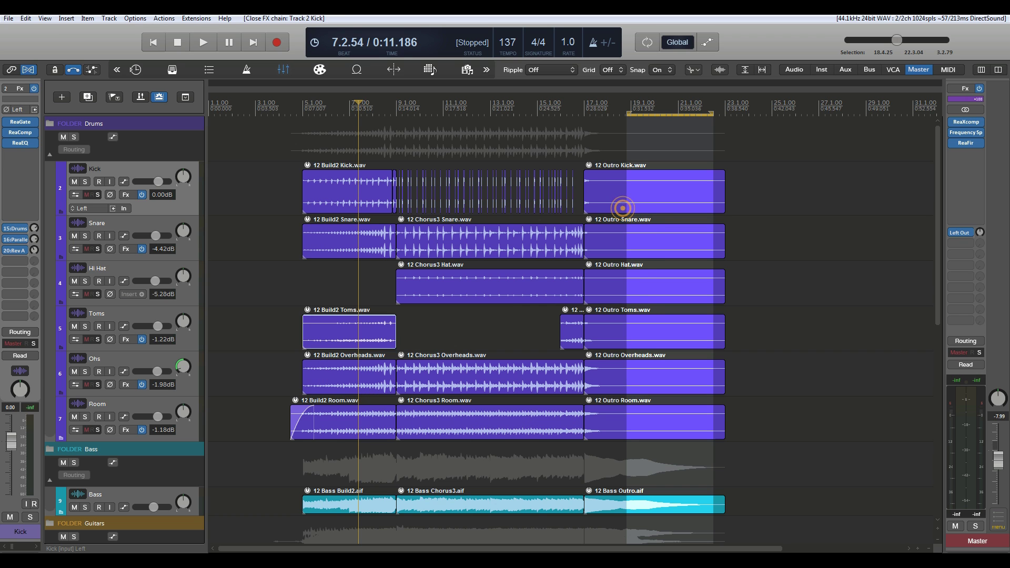
- Open the Kick track's routing window to view its sends and receives, and close it without changes
{"action": "left_click", "coordinate": [77, 195]}
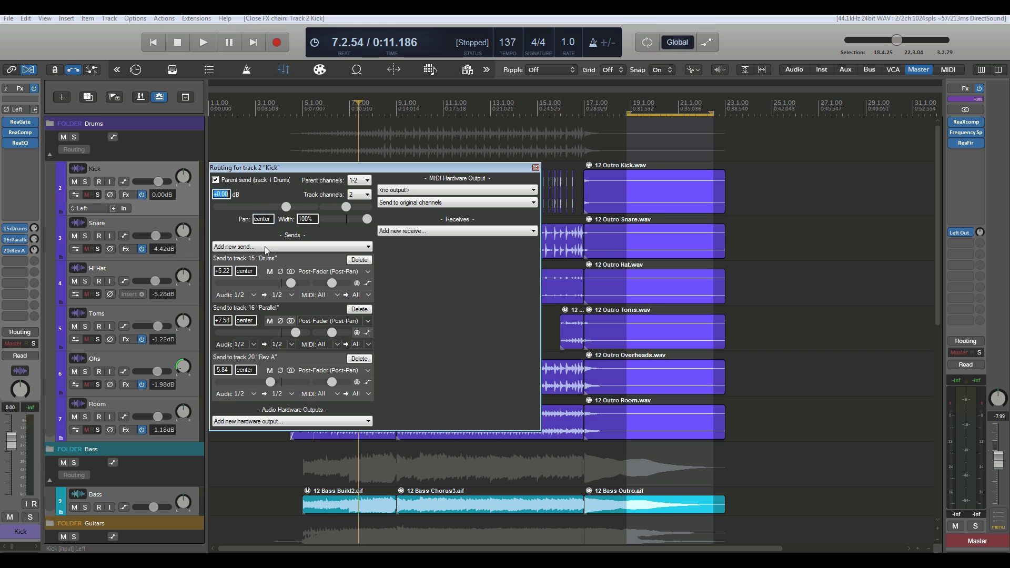
{"action": "left_click", "coordinate": [534, 167]}
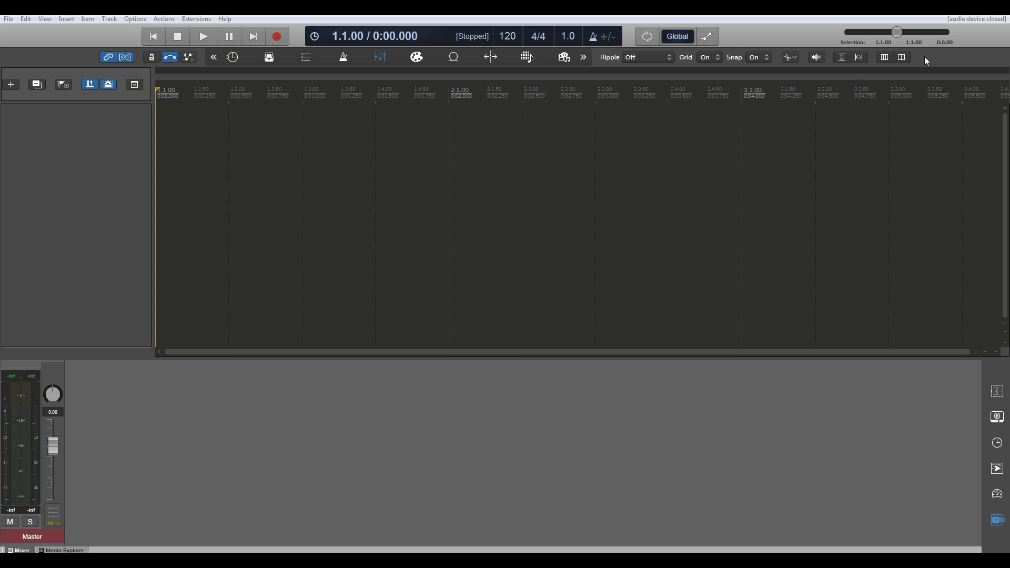
- View the track insertion options in the empty project, dismiss them, and add four audio tracks
{"action": "right_click", "coordinate": [38, 153]}
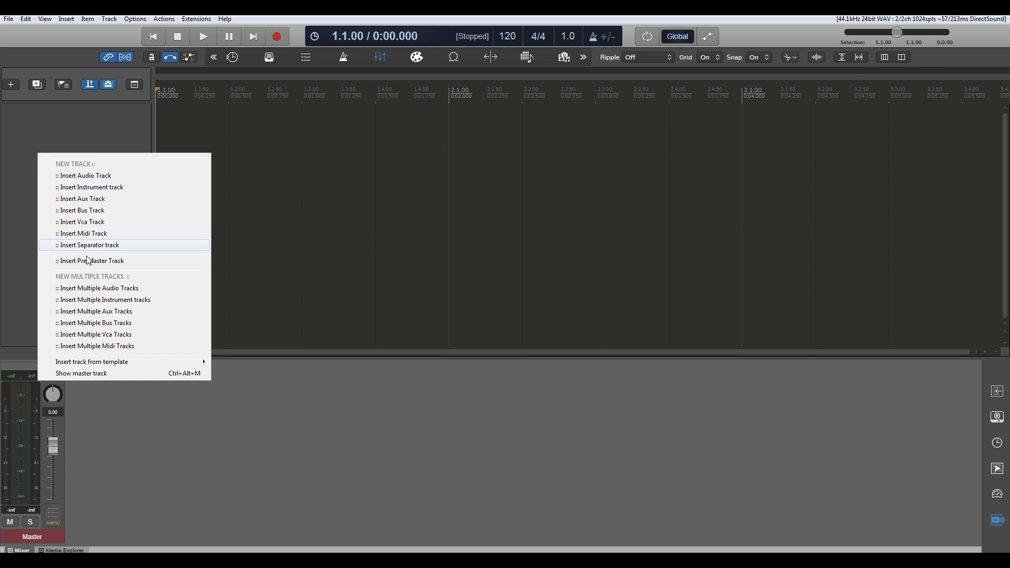
{"action": "left_click", "coordinate": [93, 122]}
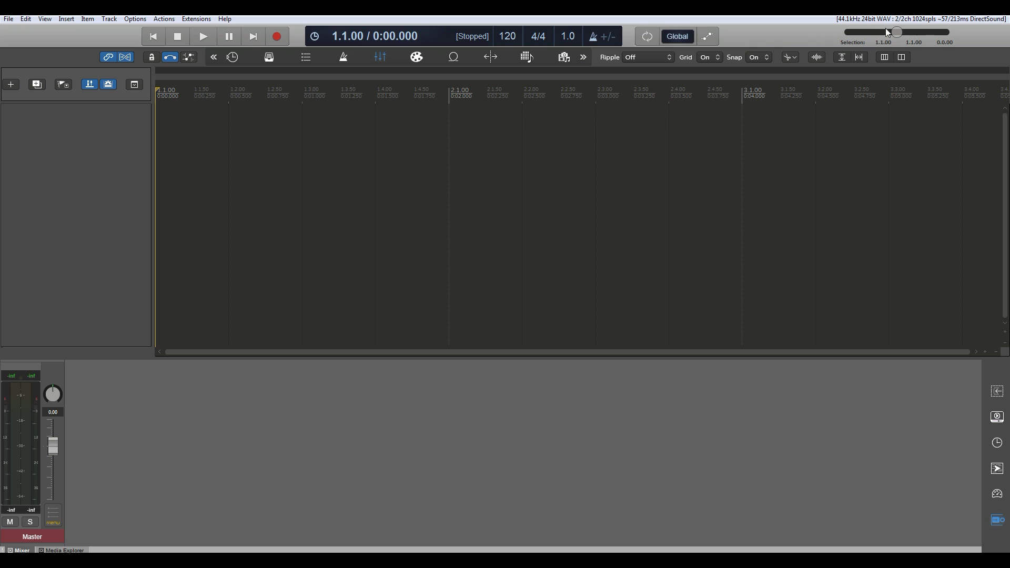
{"action": "double_click", "coordinate": [75, 120]}
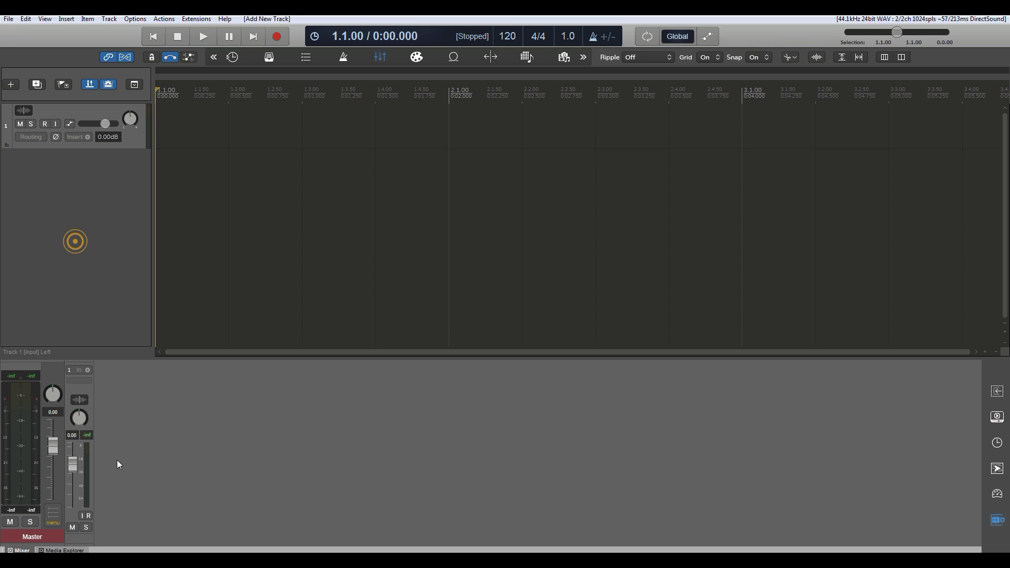
{"action": "double_click", "coordinate": [79, 193]}
{"action": "double_click", "coordinate": [79, 267]}
{"action": "left_click", "coordinate": [80, 298]}
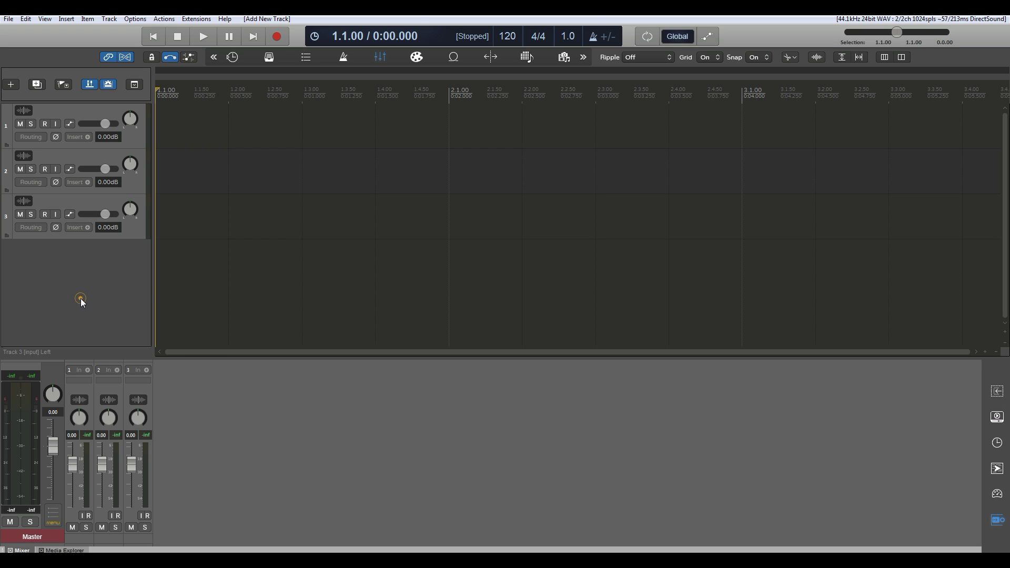
{"action": "double_click", "coordinate": [80, 300]}
- Insert an instrument track below the audio tracks, dismissing the rename prompt and the virtual instrument selection
{"action": "right_click", "coordinate": [80, 298]}
{"action": "left_click", "coordinate": [179, 325]}
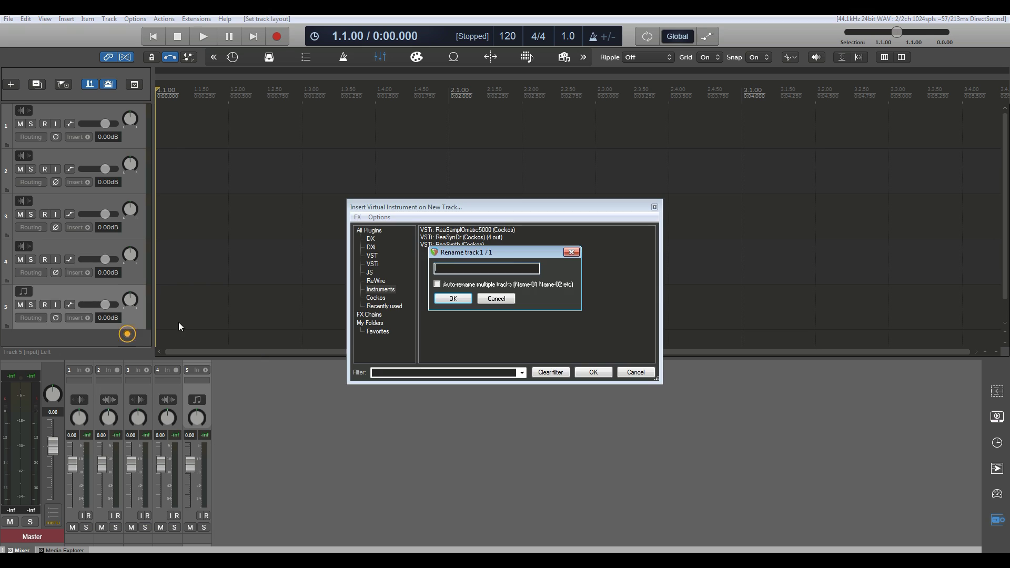
{"action": "left_click", "coordinate": [572, 252]}
{"action": "left_click", "coordinate": [654, 207]}
{"action": "left_click", "coordinate": [377, 426]}
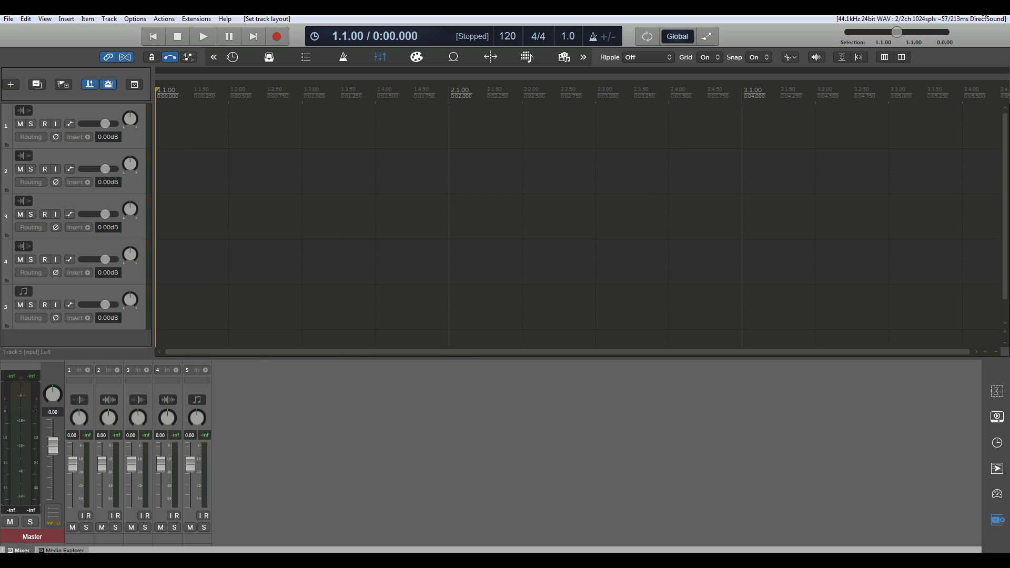
- Restore the main window to a smaller size, widen it slightly, and maximize it again
{"action": "left_click", "coordinate": [984, 16]}
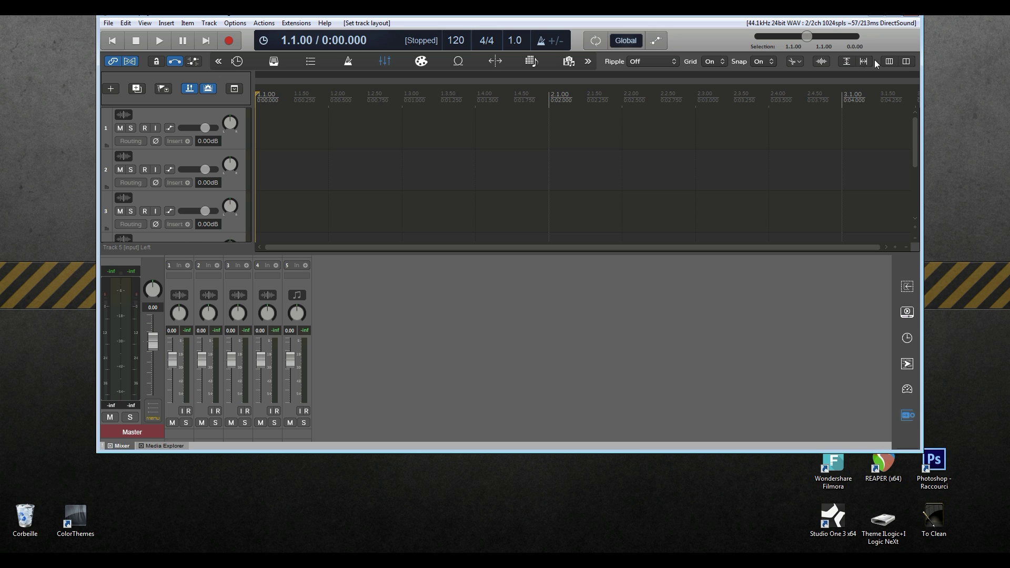
{"action": "mouse_move", "coordinate": [919, 97]}
{"action": "left_mouse_down"}
{"action": "mouse_move", "coordinate": [781, 89]}
{"action": "mouse_move", "coordinate": [925, 98]}
{"action": "left_mouse_up"}
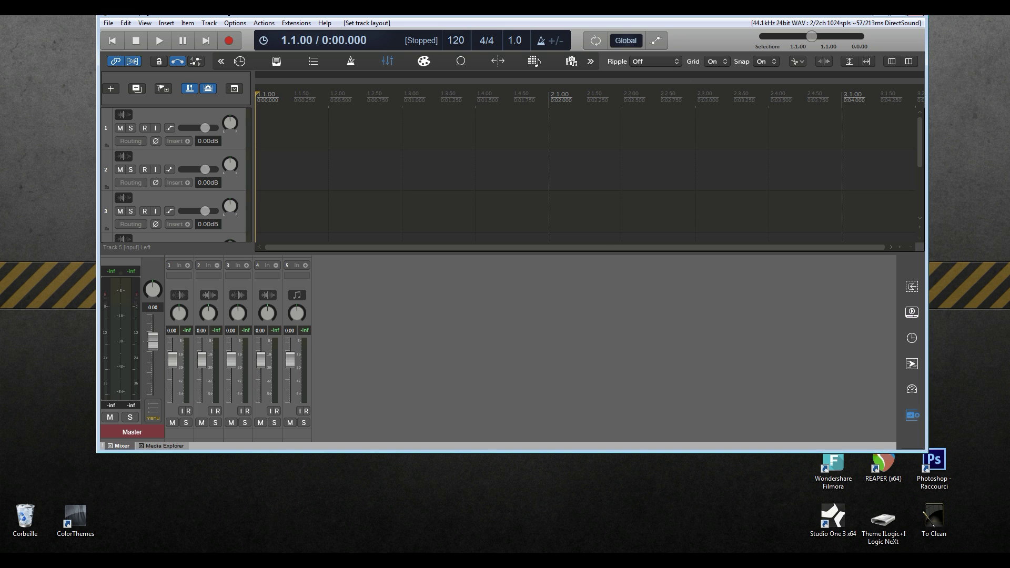
{"action": "left_click", "coordinate": [900, 17]}
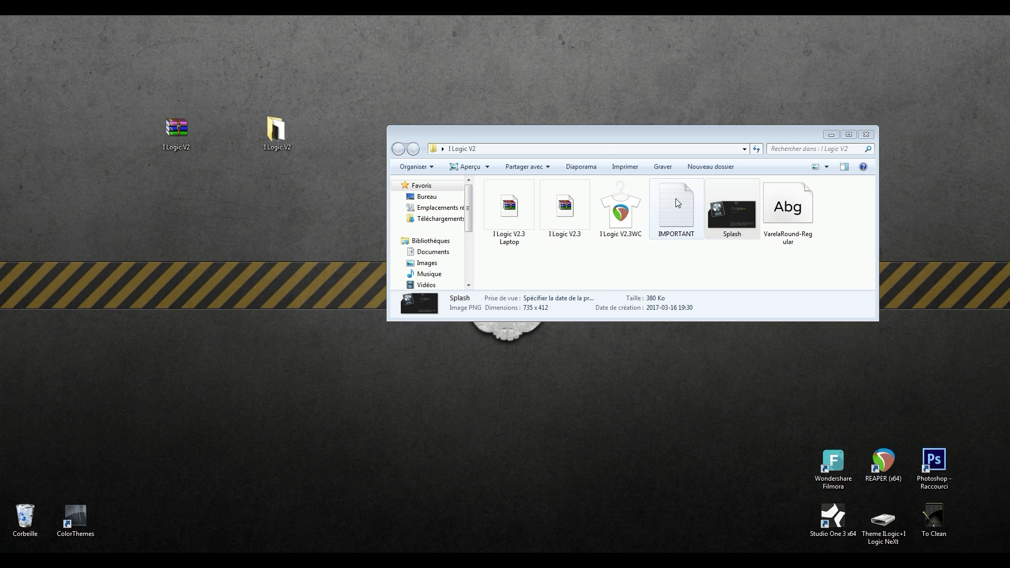
- Move the I Logic V2 folder window aside and open the advanced UI/system tweaks in the REAPER preferences
{"action": "left_click_drag", "start_coordinate": [712, 132], "coordinate": [554, 151]}
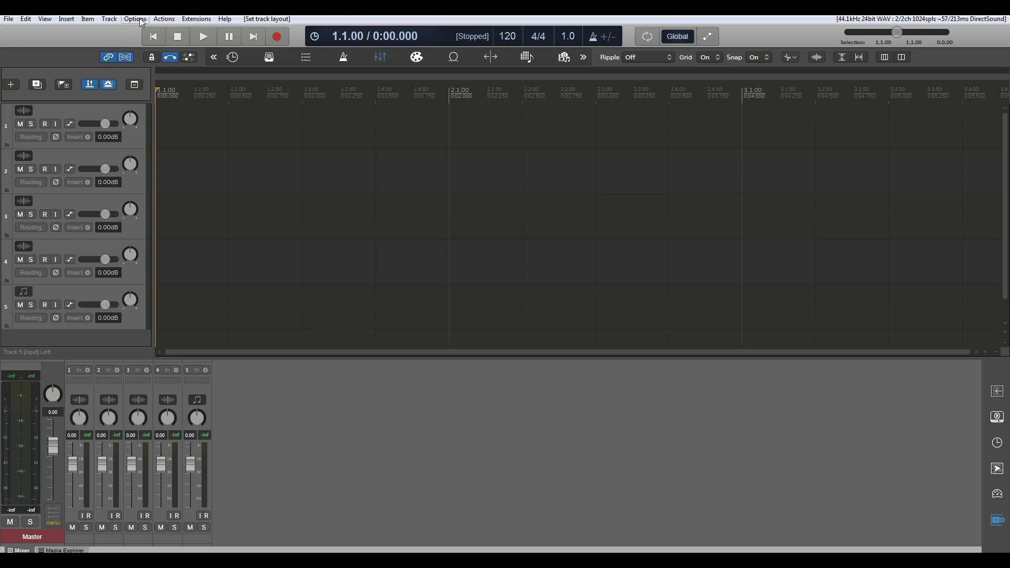
{"action": "left_click", "coordinate": [140, 19]}
{"action": "left_click", "coordinate": [167, 405]}
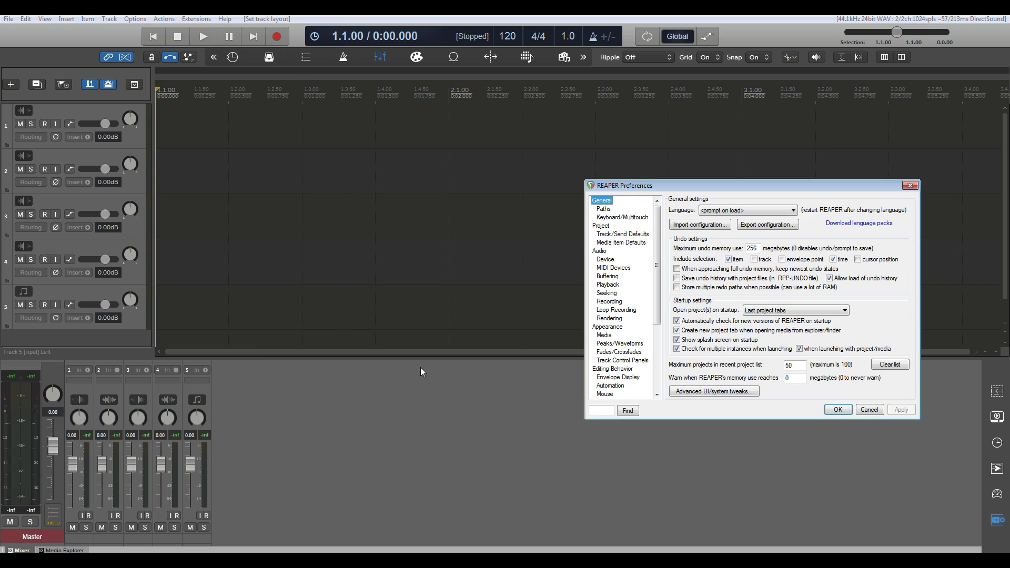
{"action": "left_click_drag", "start_coordinate": [748, 187], "coordinate": [505, 91]}
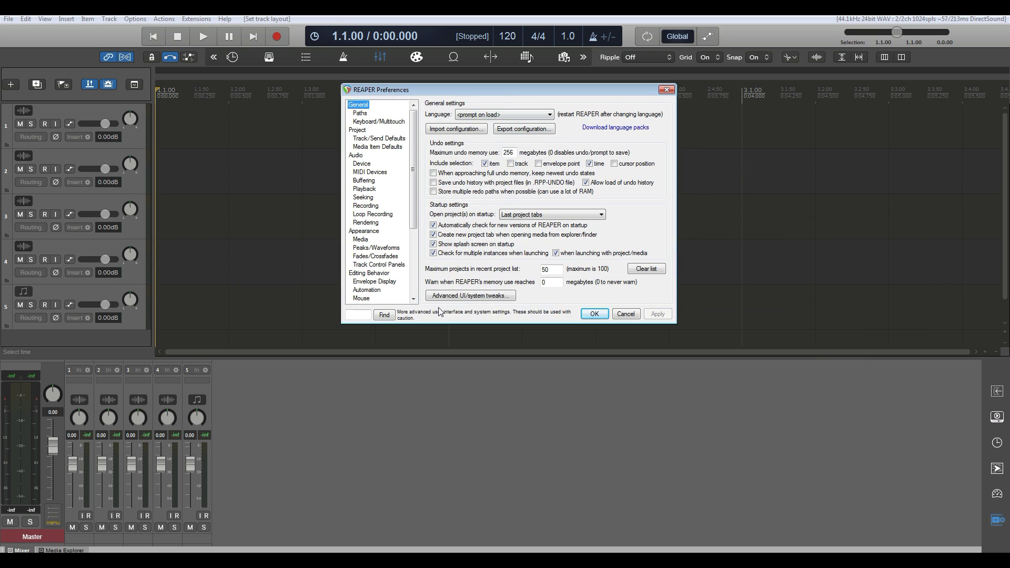
{"action": "left_click", "coordinate": [483, 298]}
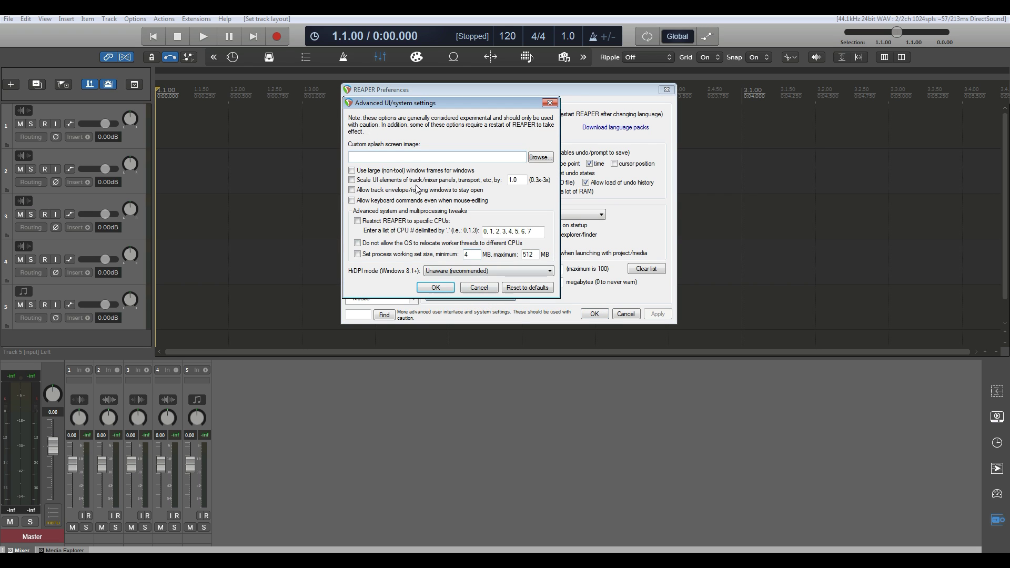
- Set Splash.png from the desktop's I Logic V2 folder as the custom splash screen image and save the preferences
{"action": "left_click", "coordinate": [546, 159]}
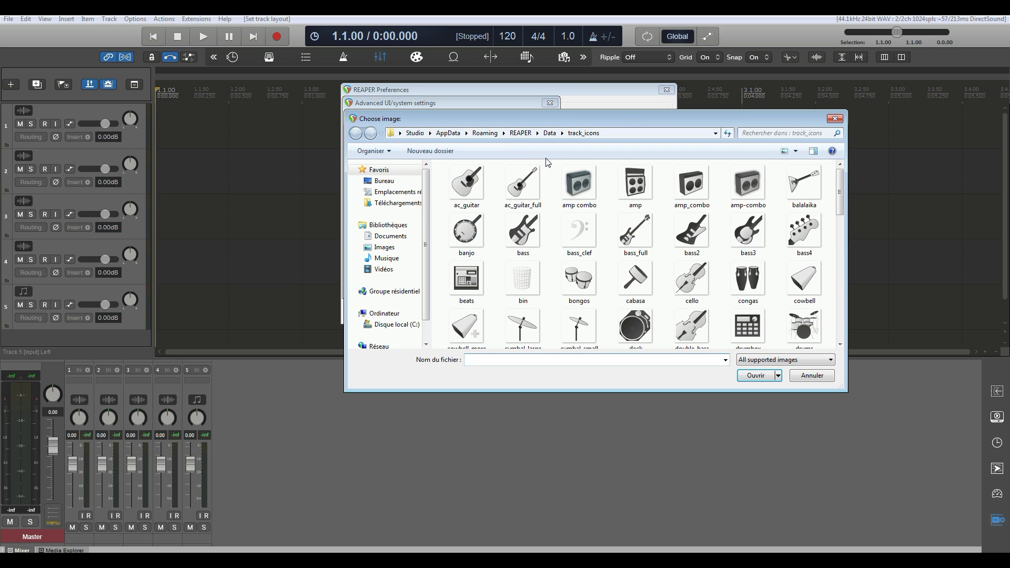
{"action": "left_click", "coordinate": [384, 180]}
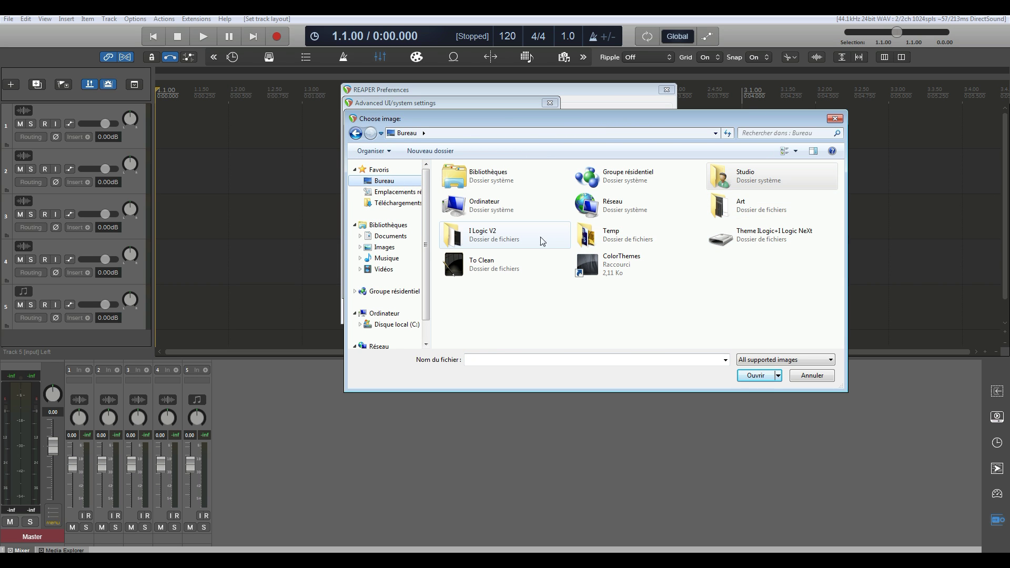
{"action": "double_click", "coordinate": [490, 236]}
{"action": "double_click", "coordinate": [478, 180]}
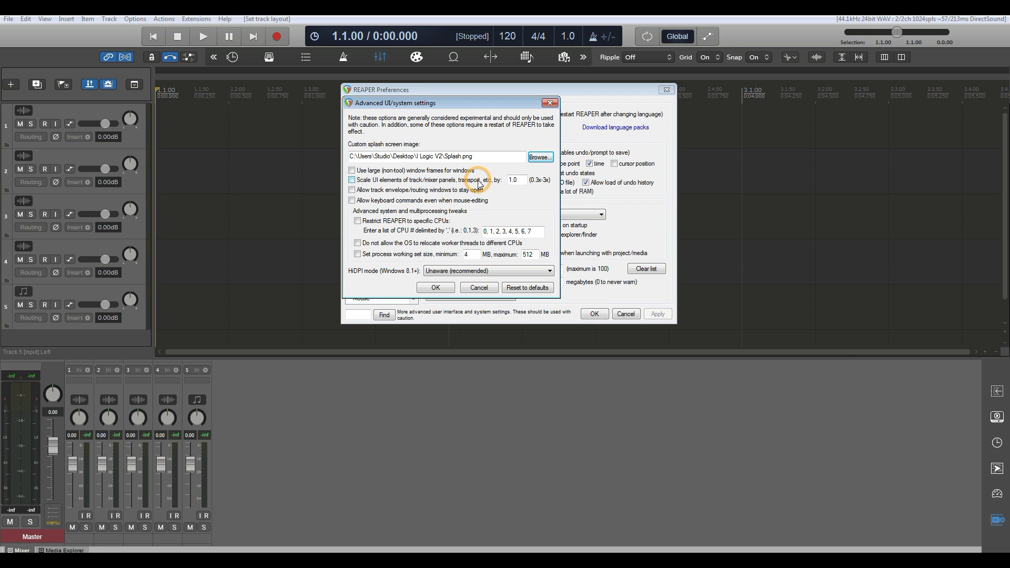
{"action": "left_click", "coordinate": [443, 287]}
{"action": "left_click", "coordinate": [595, 314]}
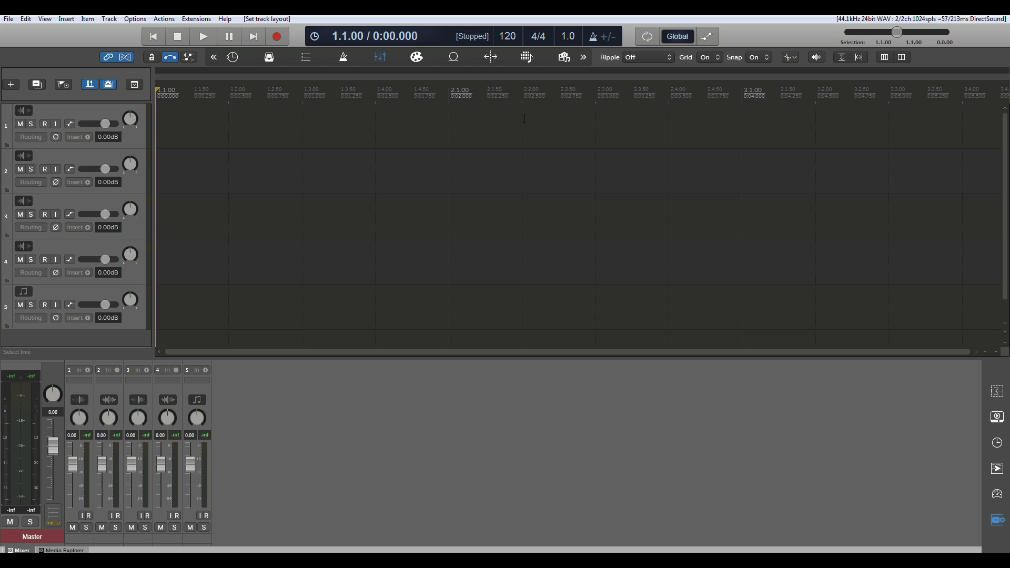